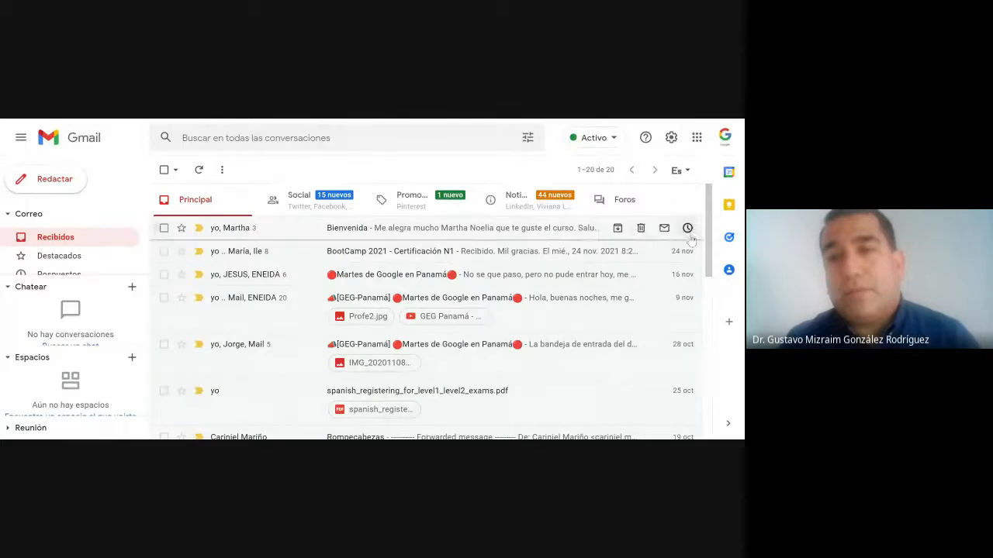
Step: Collapse the Chatear and Espacios sidebar sections, and briefly expand Reunión before collapsing it again
{"action": "scroll", "coordinate": [387, 236], "scroll_direction": "down", "scroll_amount": 3}
{"action": "scroll", "coordinate": [149, 242], "scroll_direction": "down", "scroll_amount": 2}
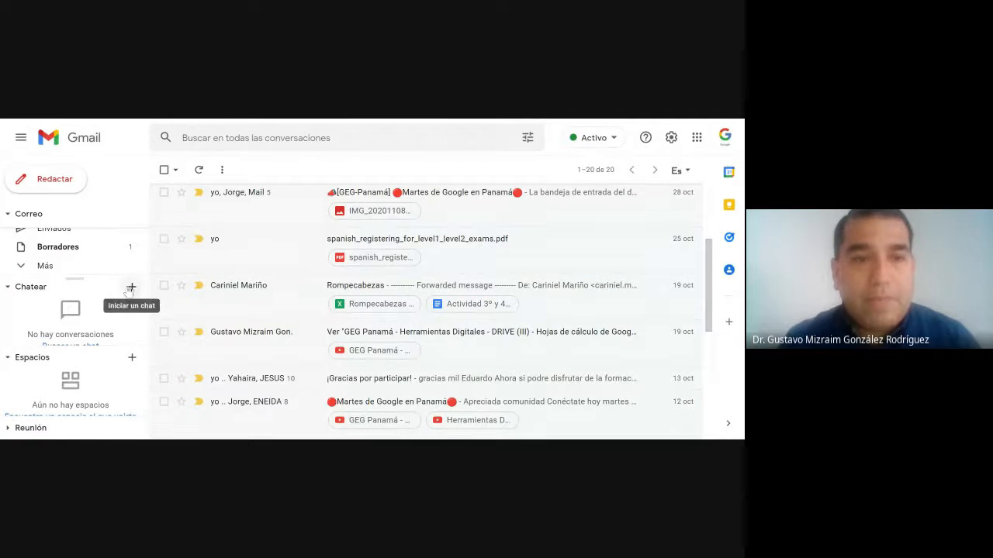
{"action": "left_click", "coordinate": [8, 286]}
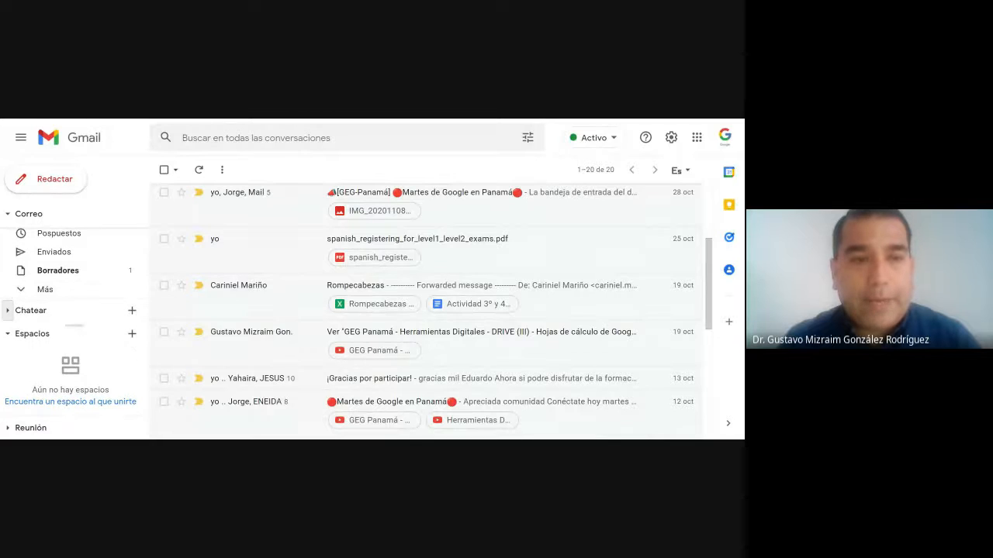
{"action": "left_click", "coordinate": [7, 333]}
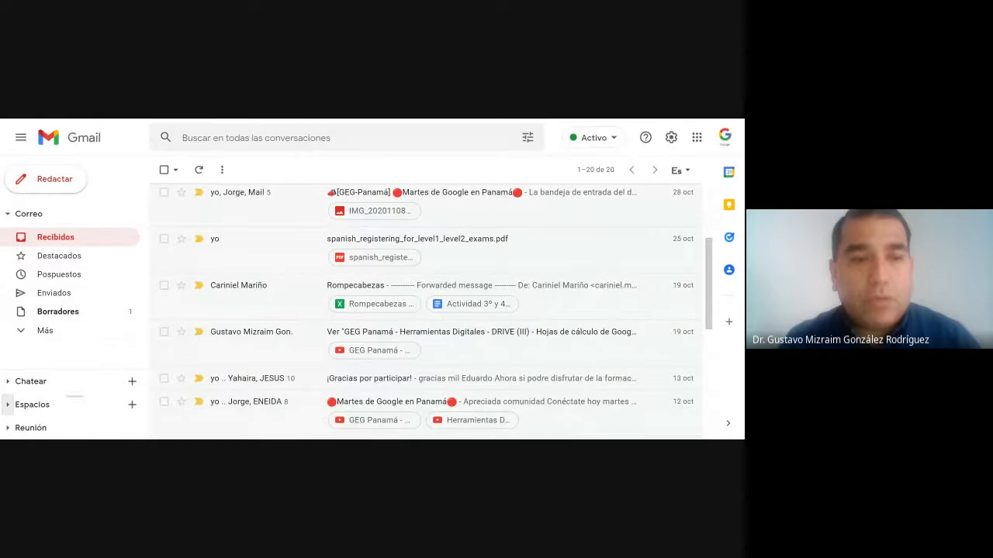
{"action": "left_click", "coordinate": [11, 429]}
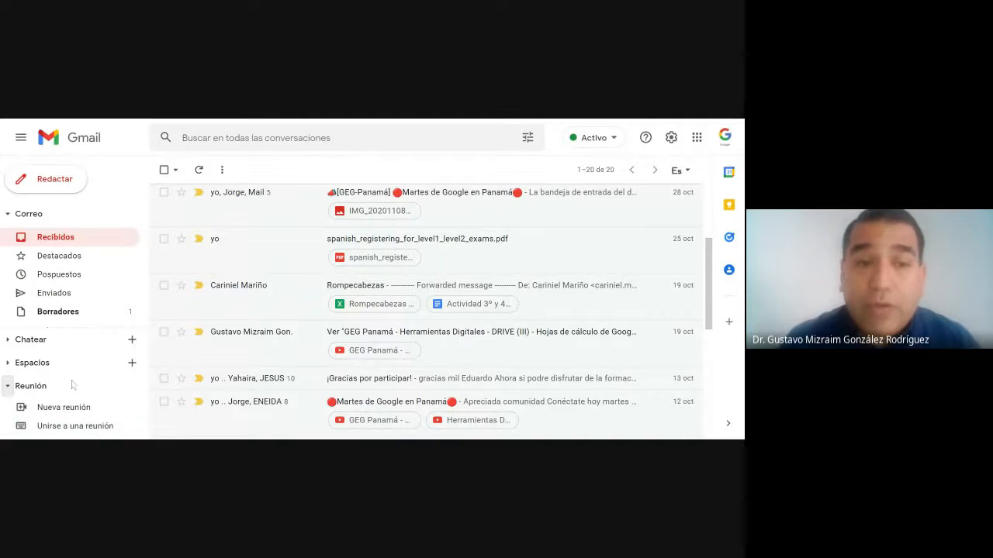
{"action": "left_click", "coordinate": [8, 388]}
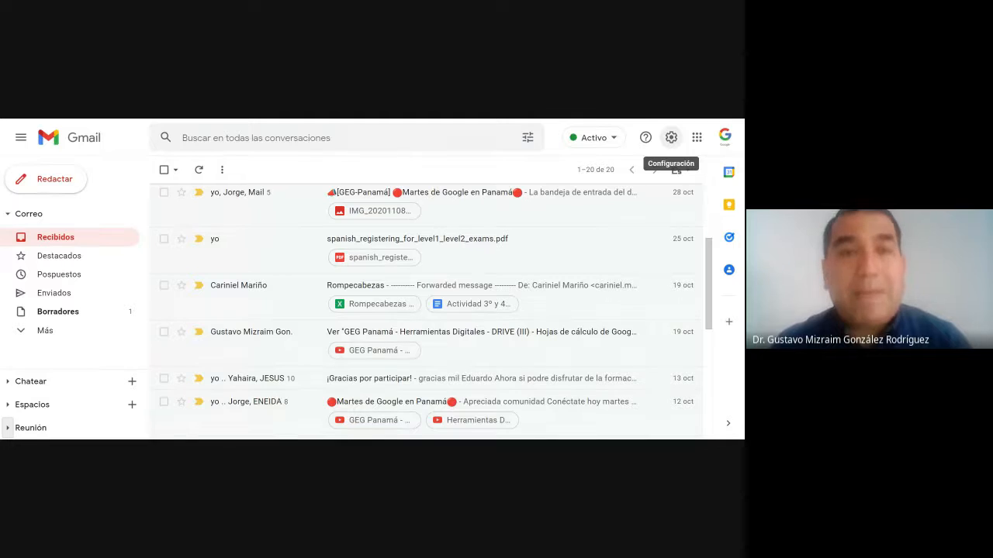
Step: Open the quick settings and examine the density, theme, inbox type, reading pane and conversation options
{"action": "left_click", "coordinate": [671, 139]}
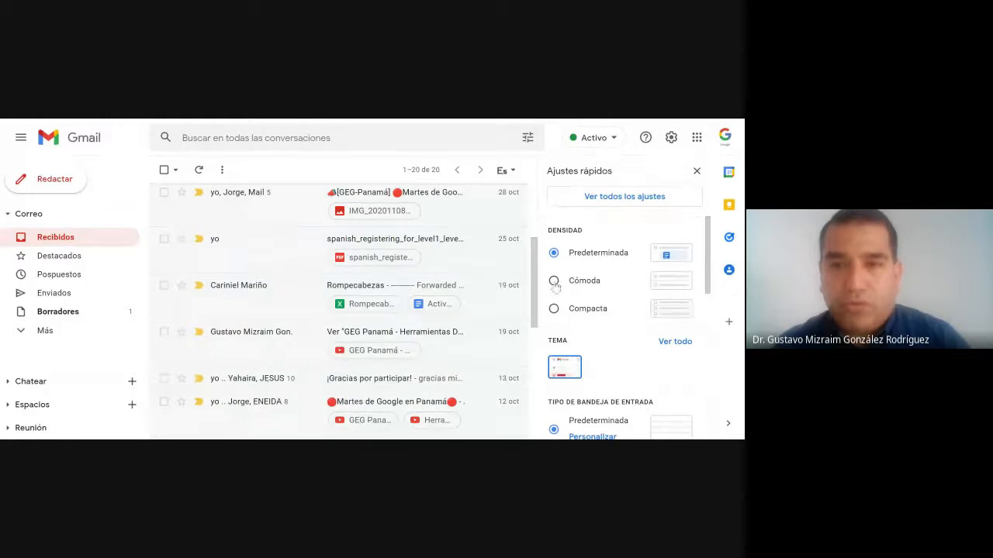
{"action": "scroll", "coordinate": [605, 256], "scroll_direction": "down", "scroll_amount": 1}
{"action": "scroll", "coordinate": [613, 268], "scroll_direction": "up", "scroll_amount": 1}
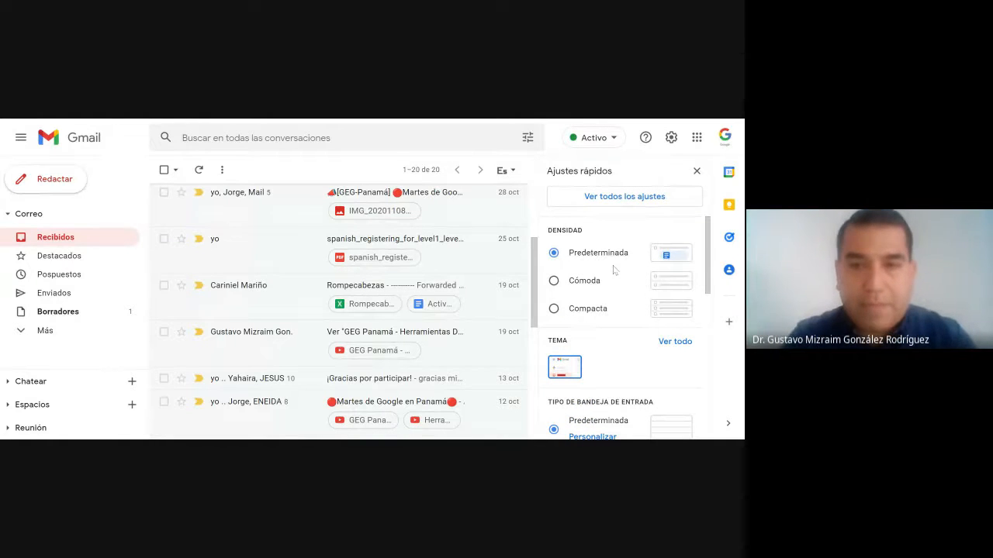
{"action": "scroll", "coordinate": [620, 278], "scroll_direction": "down", "scroll_amount": 1}
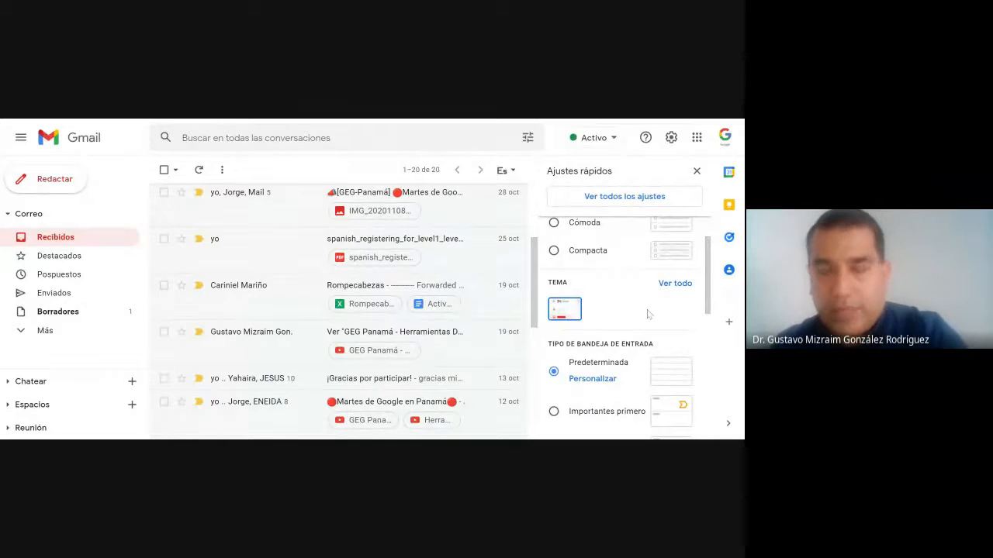
{"action": "scroll", "coordinate": [650, 303], "scroll_direction": "down", "scroll_amount": 1}
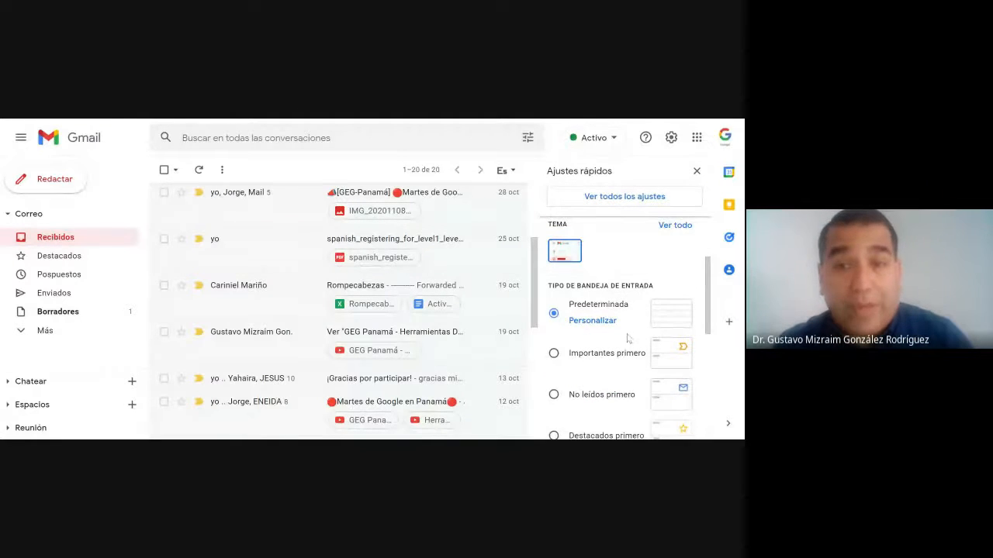
{"action": "scroll", "coordinate": [630, 337], "scroll_direction": "down", "scroll_amount": 1}
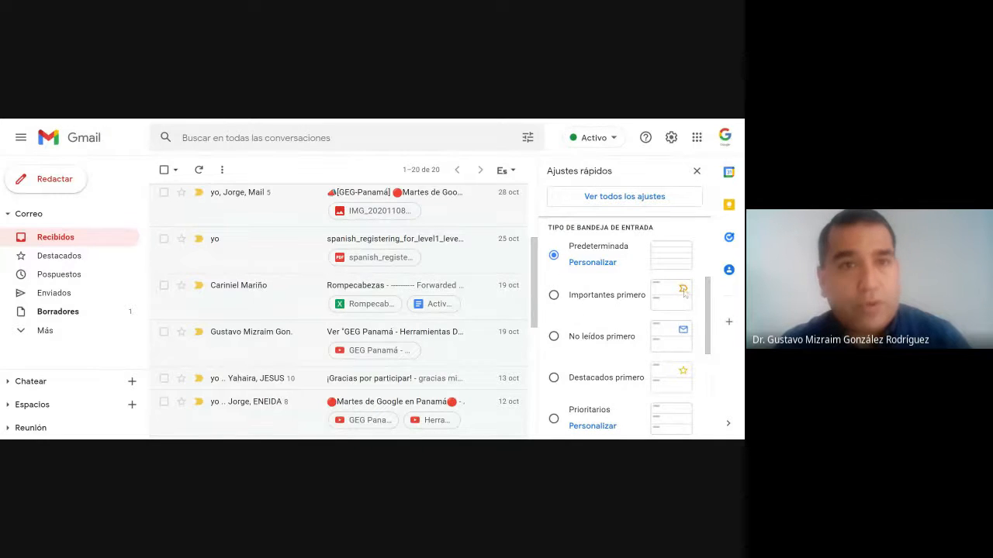
{"action": "scroll", "coordinate": [597, 292], "scroll_direction": "down", "scroll_amount": 1}
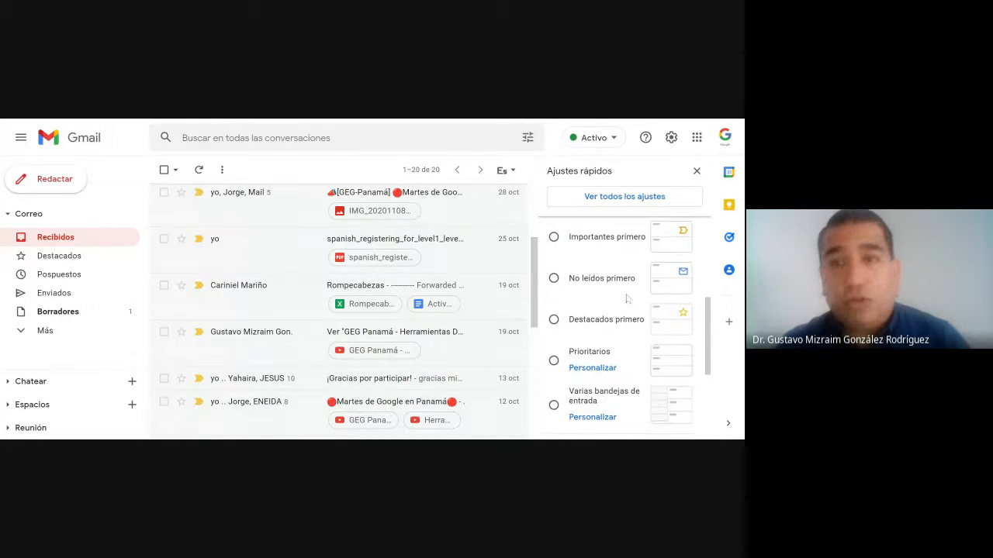
{"action": "scroll", "coordinate": [691, 299], "scroll_direction": "down", "scroll_amount": 1}
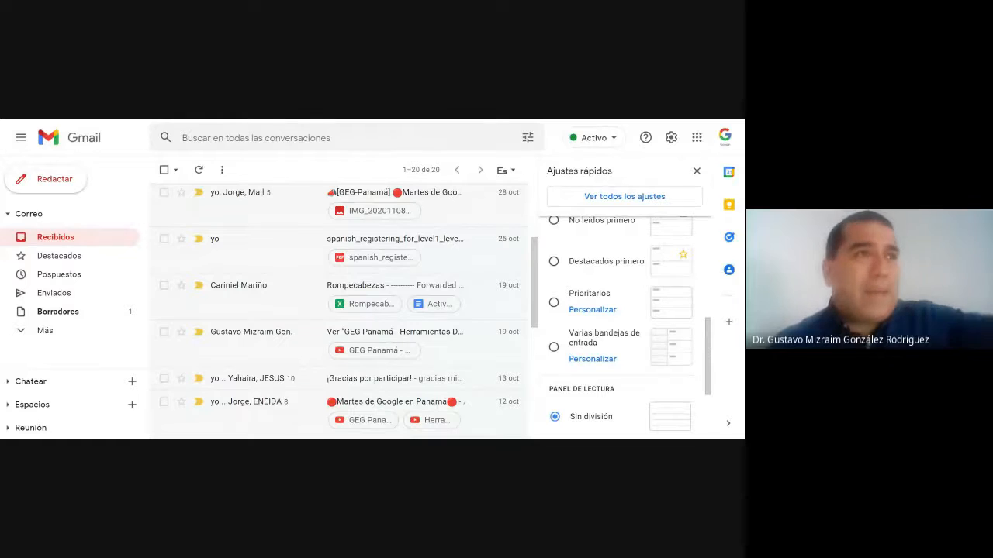
{"action": "scroll", "coordinate": [632, 361], "scroll_direction": "down", "scroll_amount": 3}
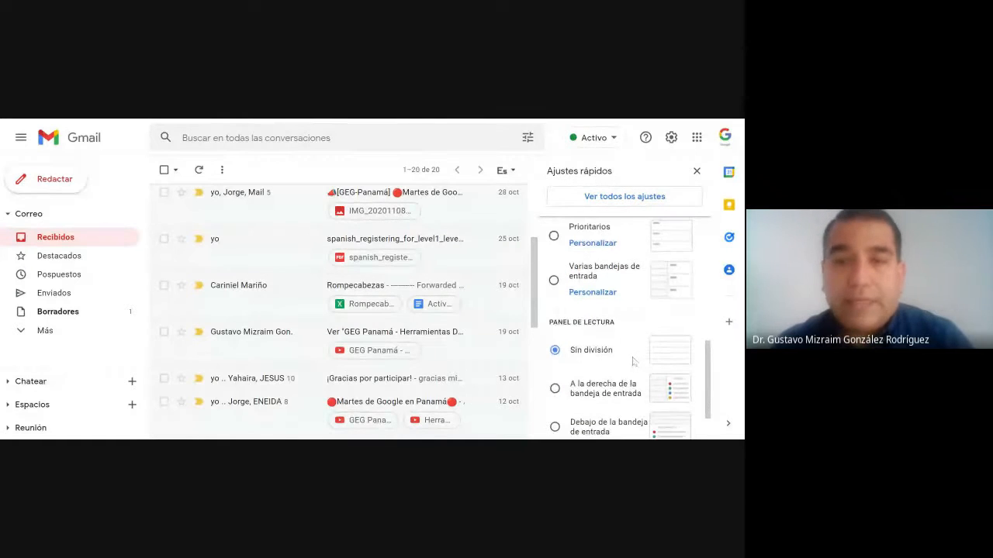
{"action": "scroll", "coordinate": [633, 360], "scroll_direction": "down", "scroll_amount": 2}
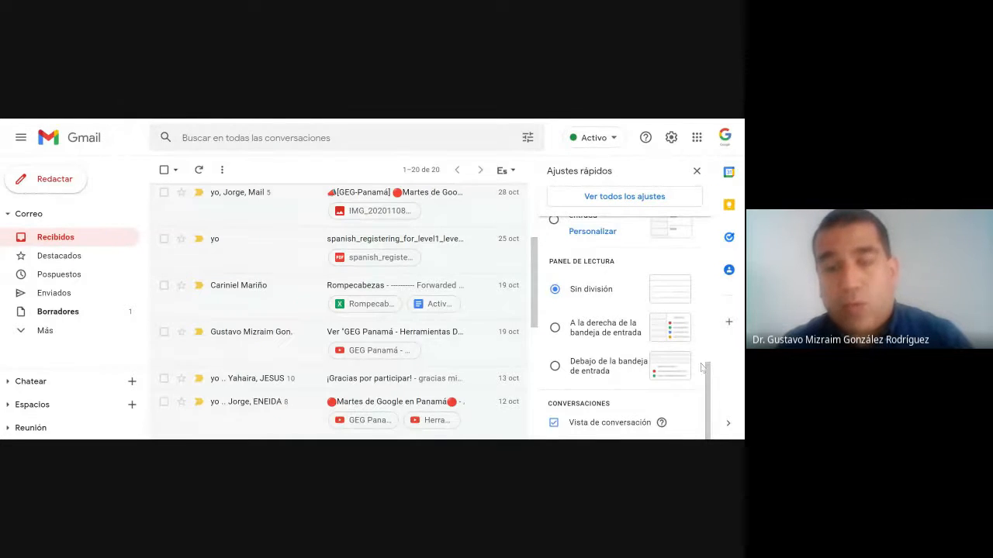
{"action": "scroll", "coordinate": [612, 361], "scroll_direction": "up", "scroll_amount": 3}
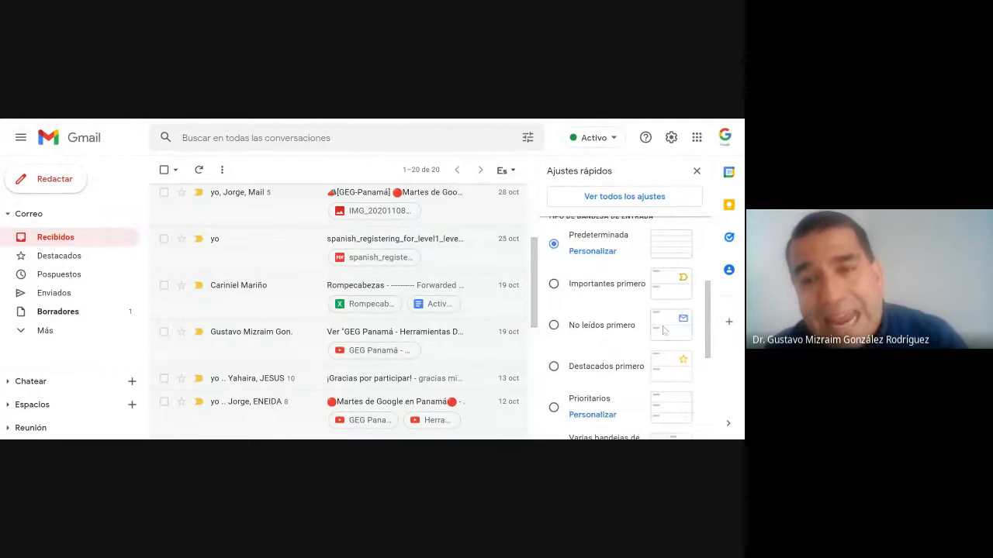
{"action": "scroll", "coordinate": [663, 331], "scroll_direction": "up", "scroll_amount": 3}
{"action": "scroll", "coordinate": [668, 304], "scroll_direction": "down", "scroll_amount": 3}
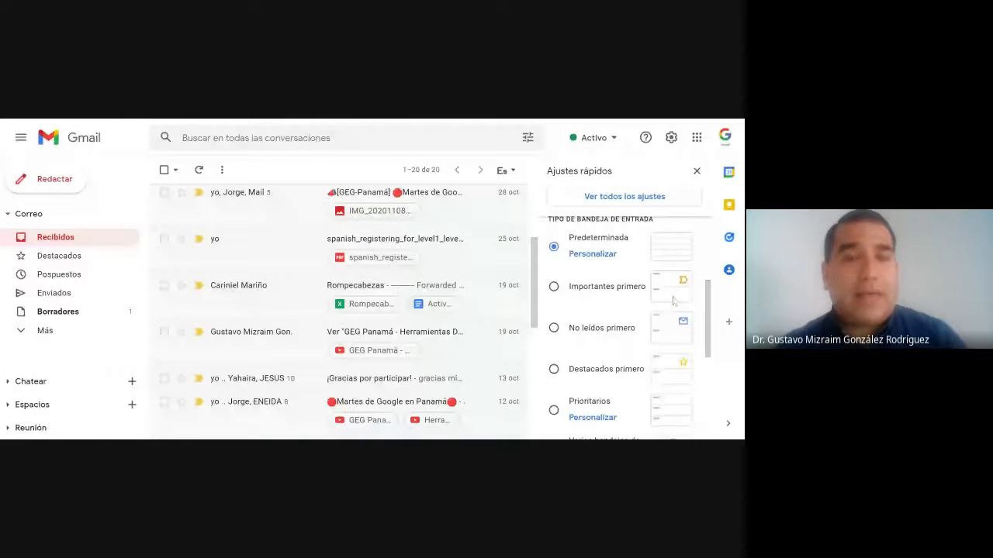
{"action": "scroll", "coordinate": [674, 301], "scroll_direction": "down", "scroll_amount": 5}
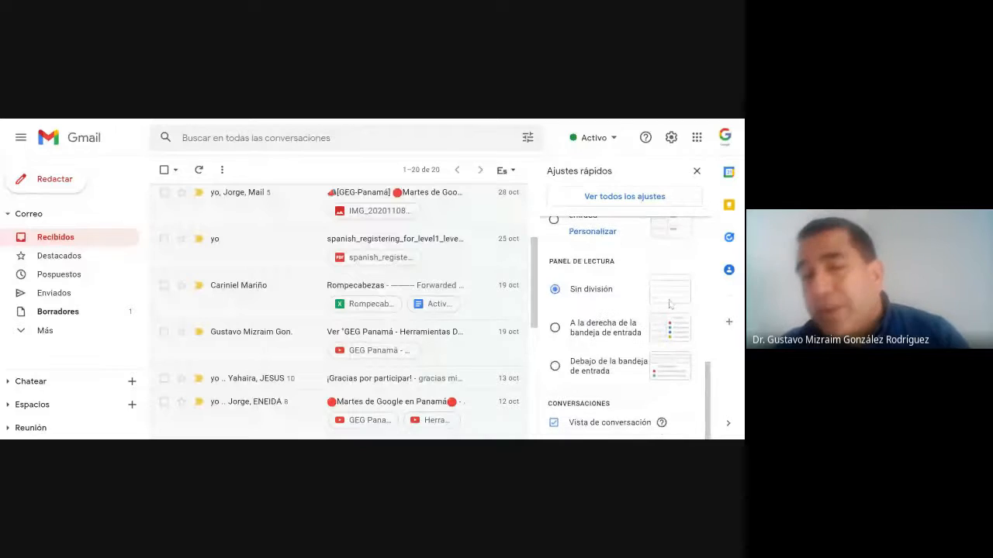
{"action": "scroll", "coordinate": [670, 304], "scroll_direction": "up", "scroll_amount": 5}
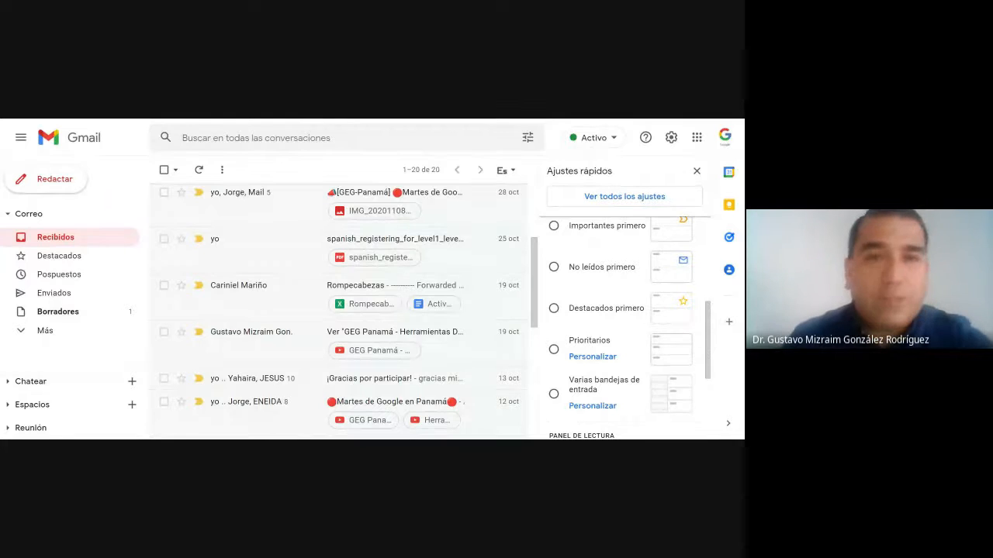
{"action": "scroll", "coordinate": [695, 285], "scroll_direction": "up", "scroll_amount": 1}
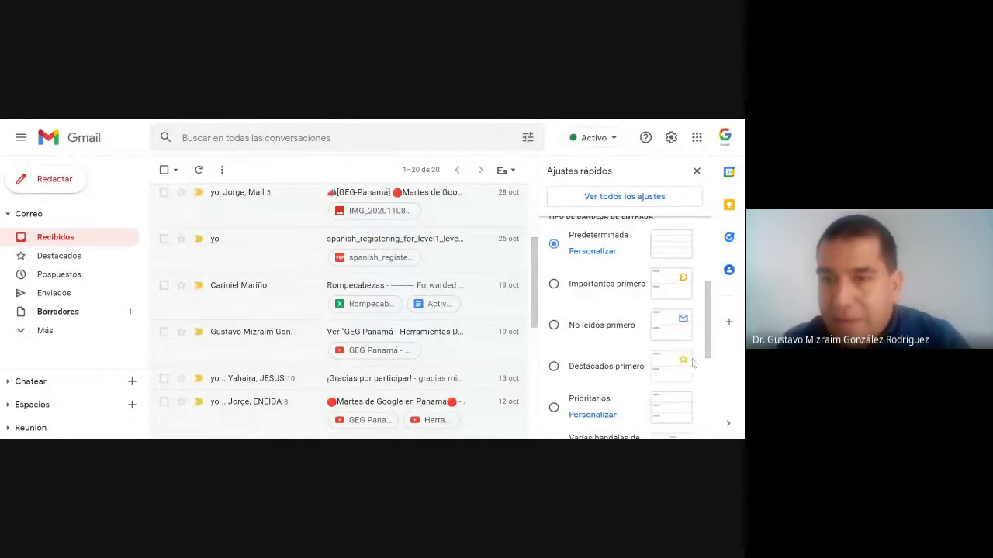
{"action": "scroll", "coordinate": [688, 362], "scroll_direction": "down", "scroll_amount": 3}
{"action": "scroll", "coordinate": [674, 341], "scroll_direction": "up", "scroll_amount": 3}
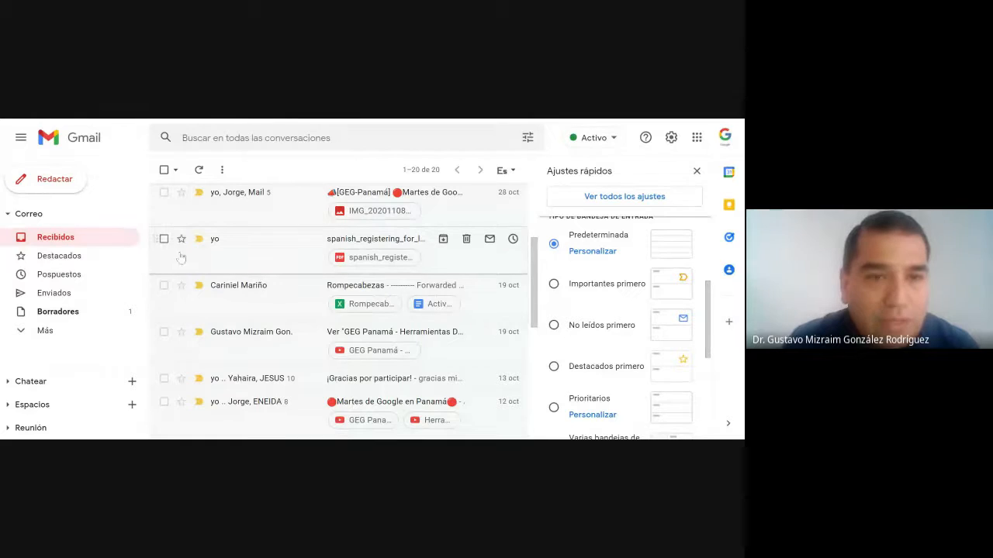
Step: Star the Bienvenida conversation at the start of the Principal inbox
{"action": "scroll", "coordinate": [183, 218], "scroll_direction": "up", "scroll_amount": 2}
{"action": "scroll", "coordinate": [183, 218], "scroll_direction": "up", "scroll_amount": 1}
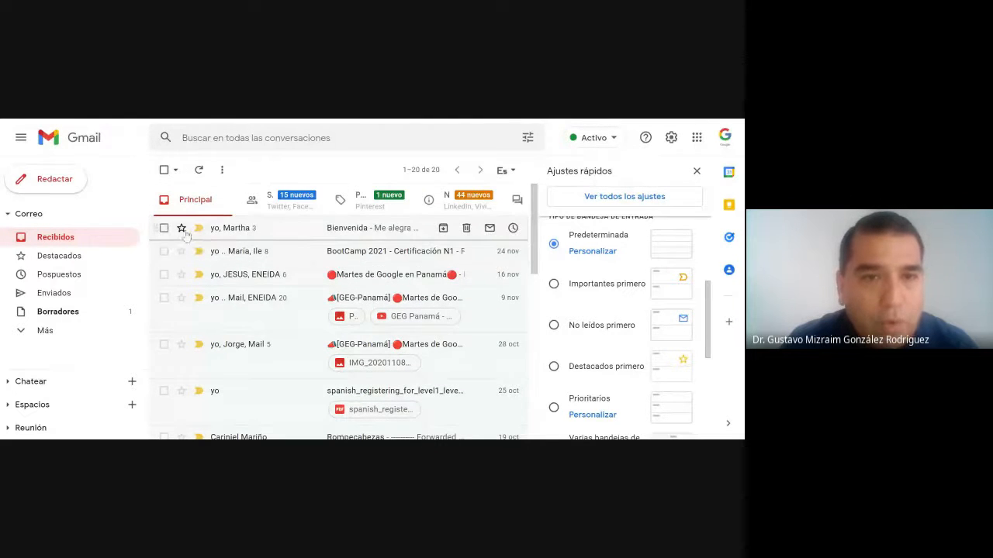
{"action": "left_click", "coordinate": [181, 227]}
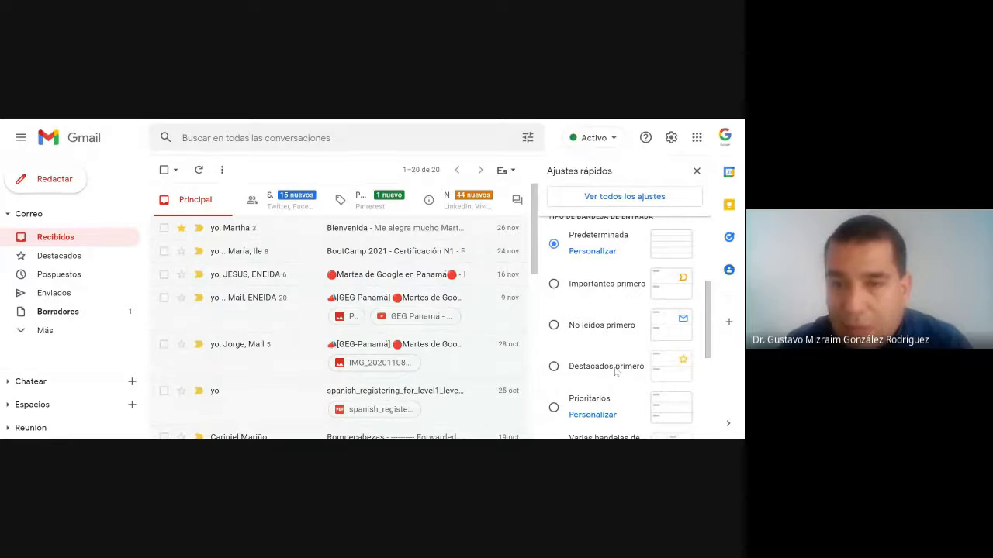
Step: Try the inbox types Destacados primero, No leídos primero and Importantes primero, and return to Predeterminada
{"action": "left_click", "coordinate": [554, 366]}
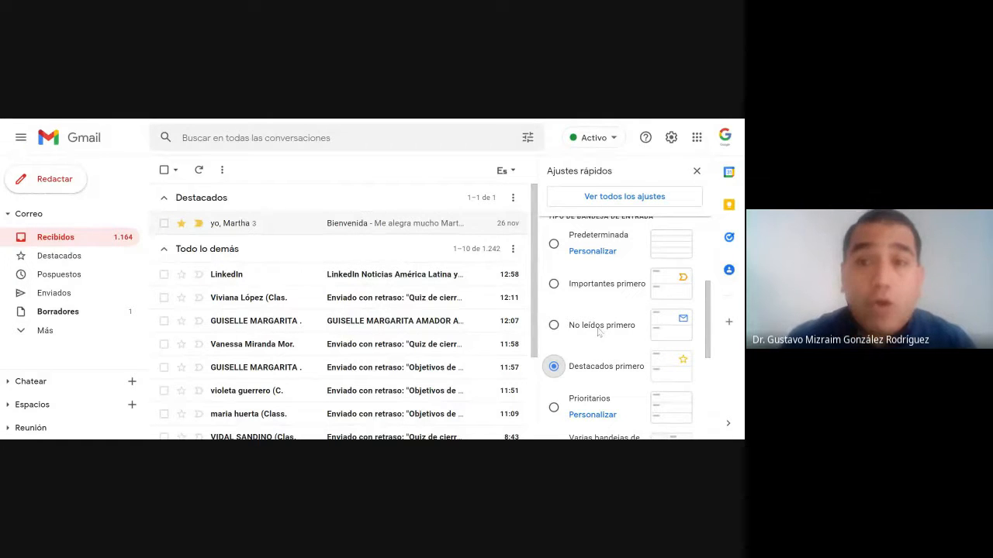
{"action": "left_click", "coordinate": [554, 325]}
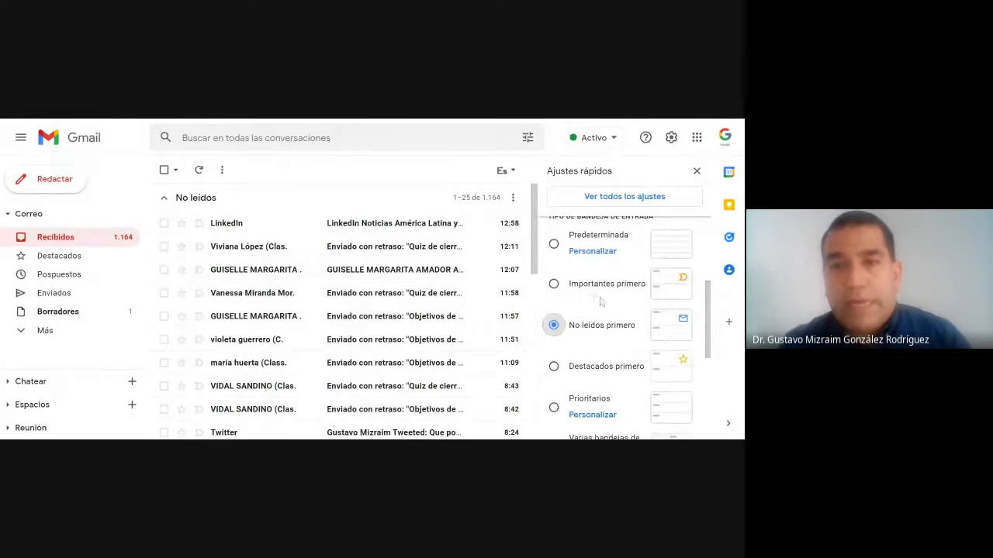
{"action": "left_click", "coordinate": [553, 283]}
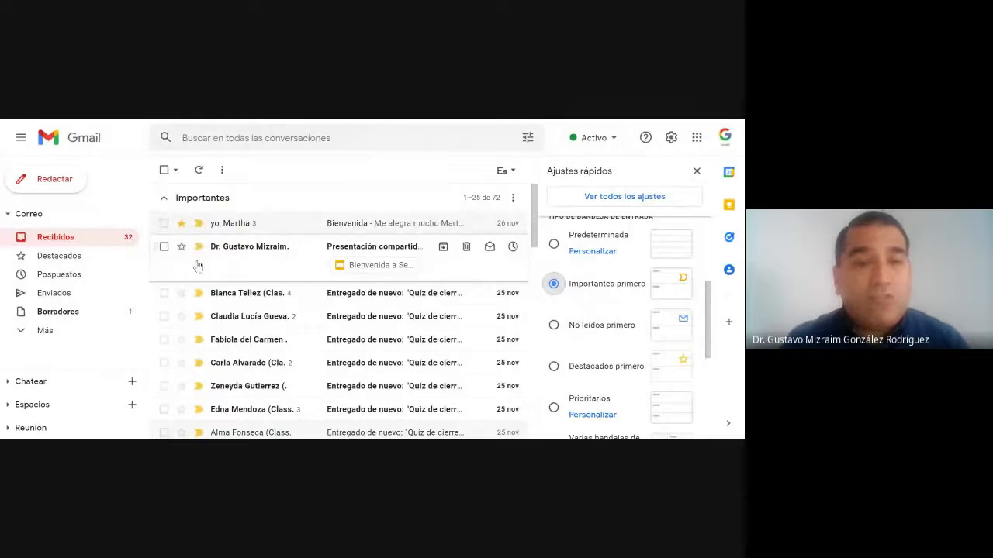
{"action": "scroll", "coordinate": [199, 290], "scroll_direction": "down", "scroll_amount": 5}
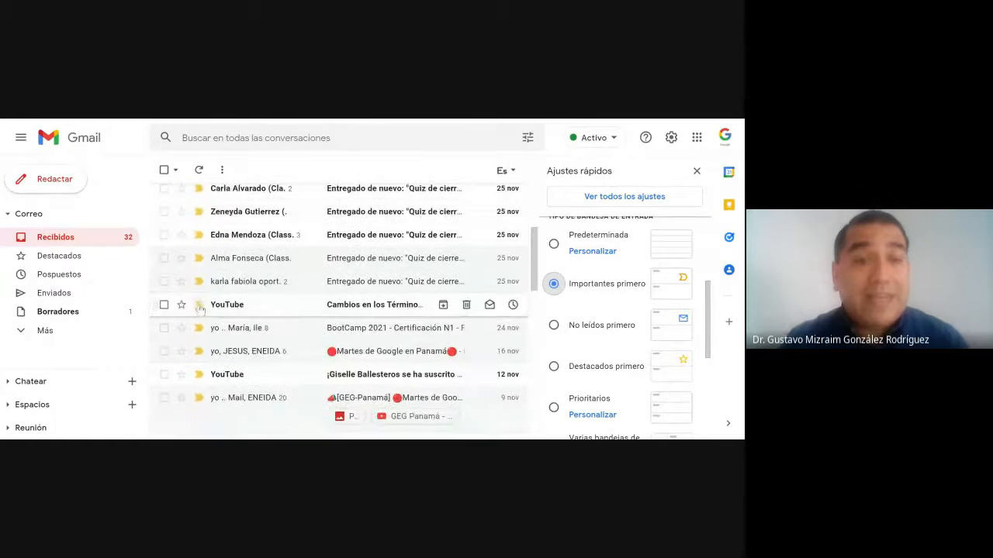
{"action": "scroll", "coordinate": [218, 340], "scroll_direction": "up", "scroll_amount": 1}
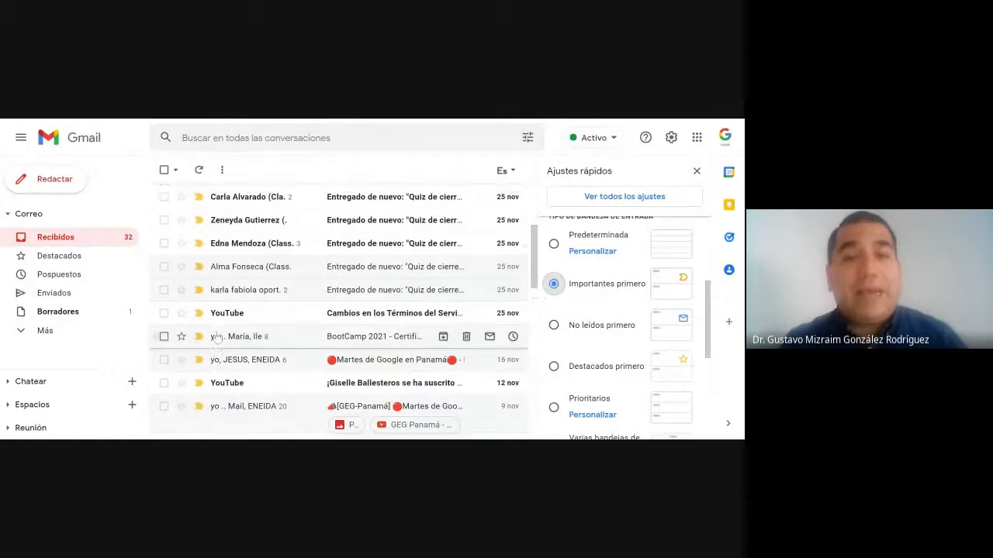
{"action": "scroll", "coordinate": [218, 339], "scroll_direction": "up", "scroll_amount": 4}
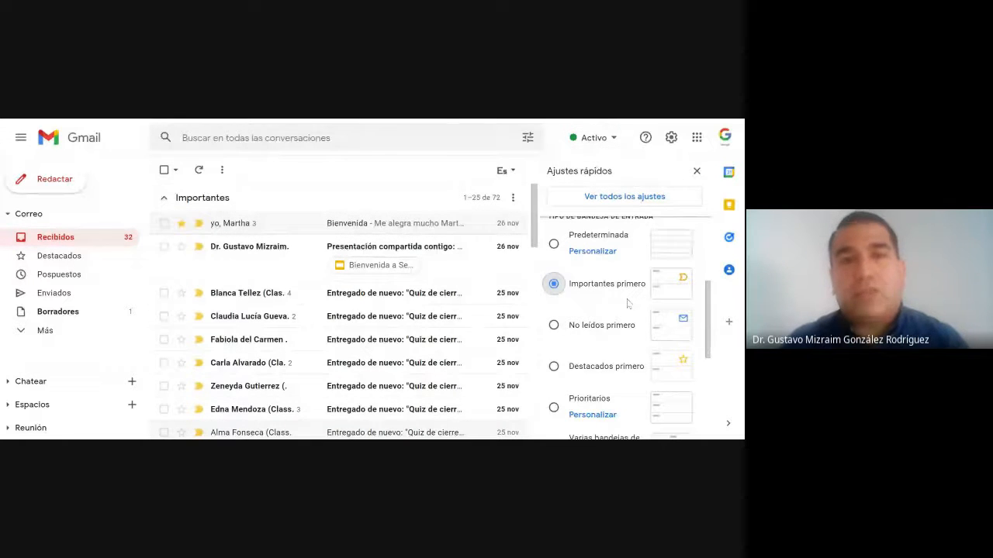
{"action": "scroll", "coordinate": [556, 299], "scroll_direction": "up", "scroll_amount": 2}
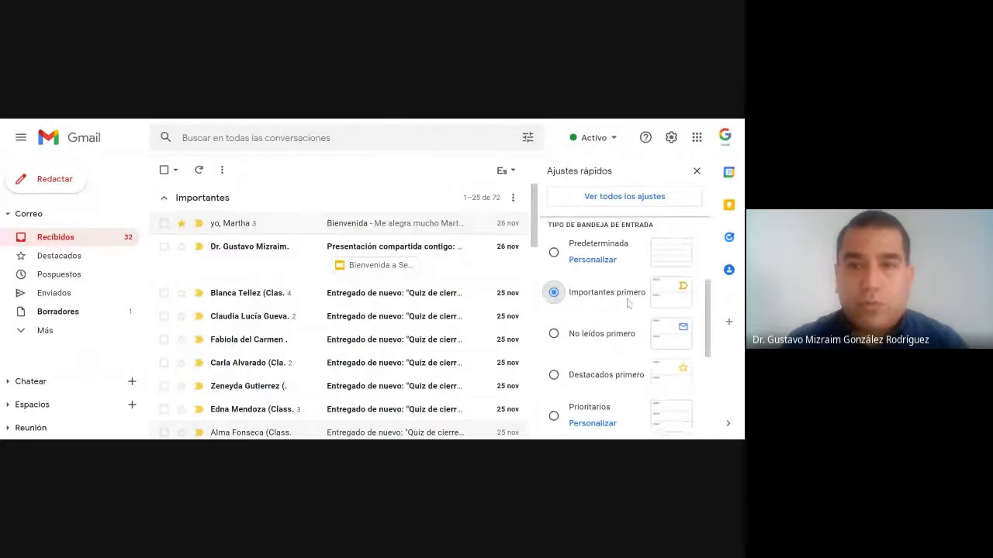
{"action": "left_click", "coordinate": [554, 301]}
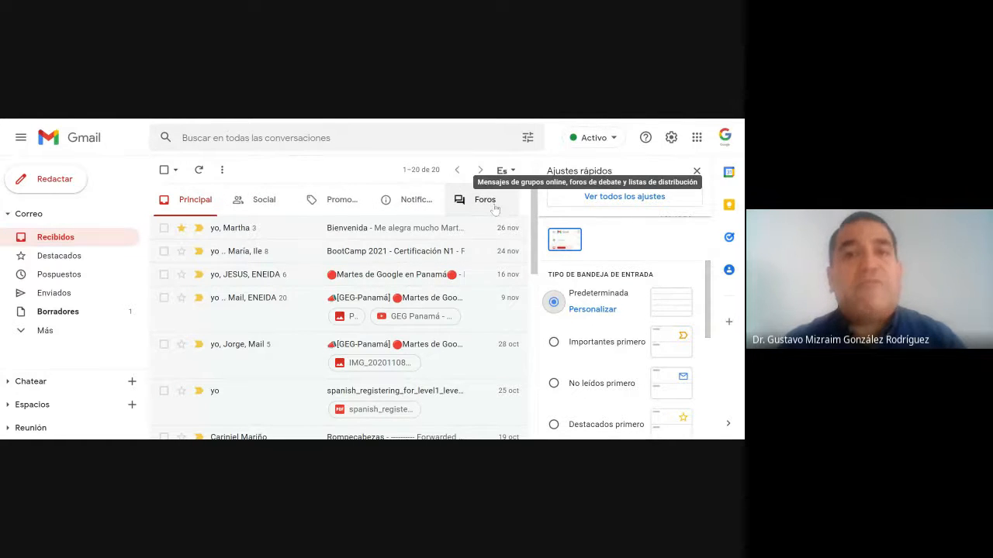
Step: Set the reading pane to A la derecha de la bandeja de entrada, reload the mailbox, and open the Bienvenida conversation in it
{"action": "scroll", "coordinate": [690, 315], "scroll_direction": "down", "scroll_amount": 5}
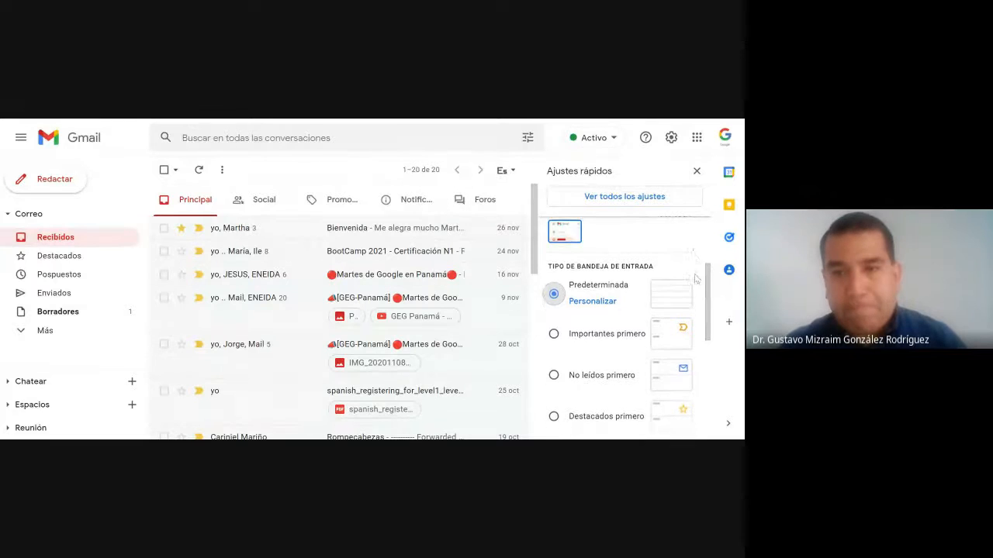
{"action": "scroll", "coordinate": [690, 315], "scroll_direction": "down", "scroll_amount": 2}
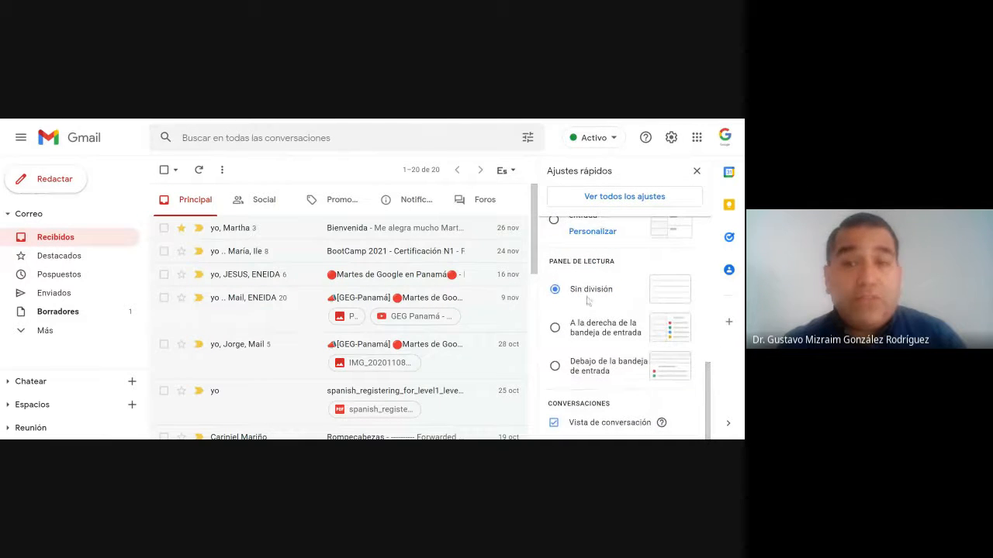
{"action": "left_click", "coordinate": [586, 332]}
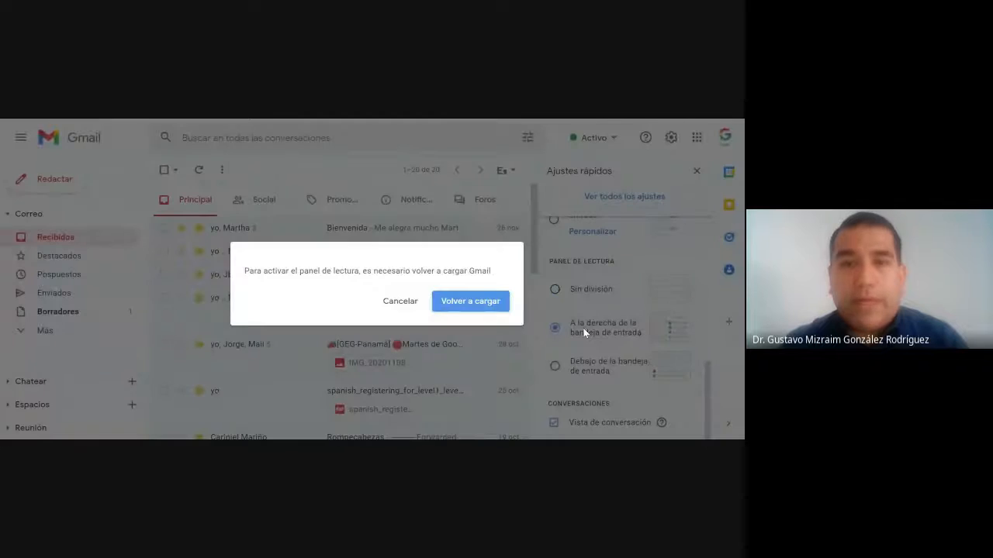
{"action": "left_click", "coordinate": [470, 304]}
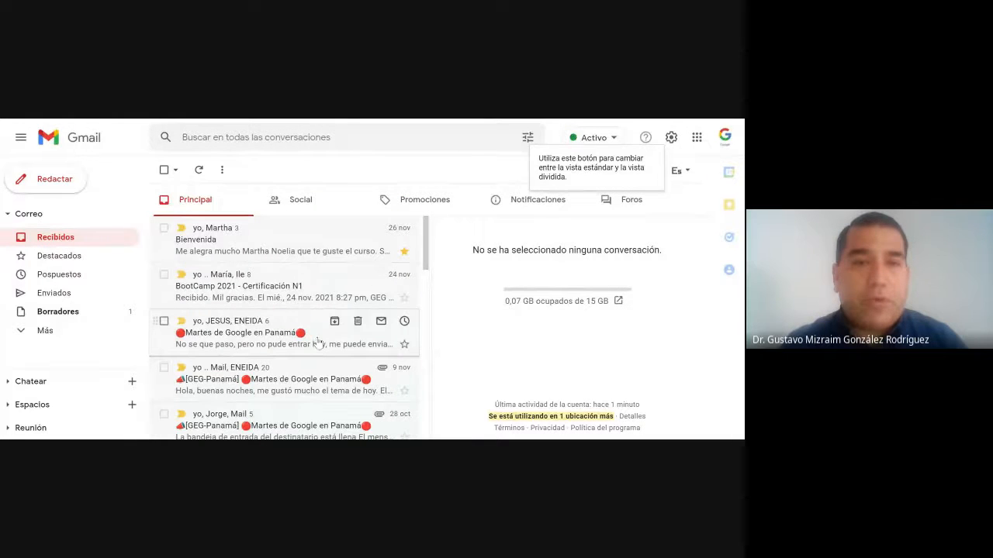
{"action": "left_click", "coordinate": [299, 247]}
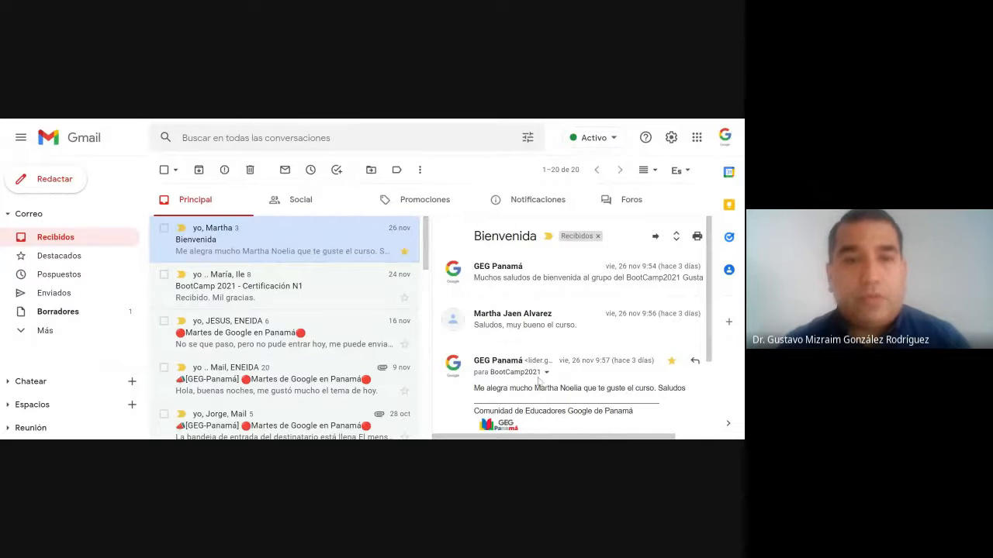
Step: Open the BootCamp 2021 - Certificación N1 conversation in the reading pane and start a reply to its last message
{"action": "left_click", "coordinate": [277, 287]}
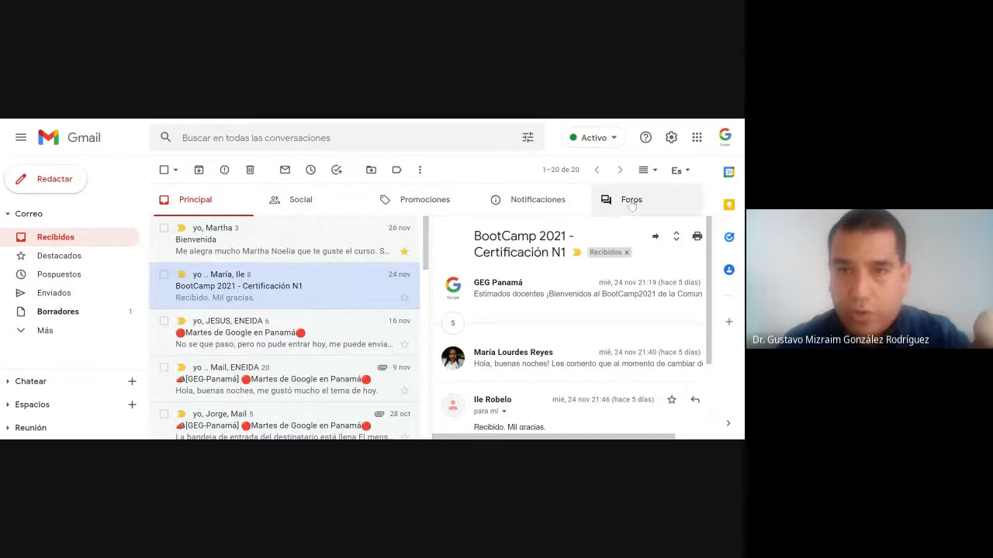
{"action": "left_click", "coordinate": [602, 364]}
{"action": "scroll", "coordinate": [603, 365], "scroll_direction": "down", "scroll_amount": 3}
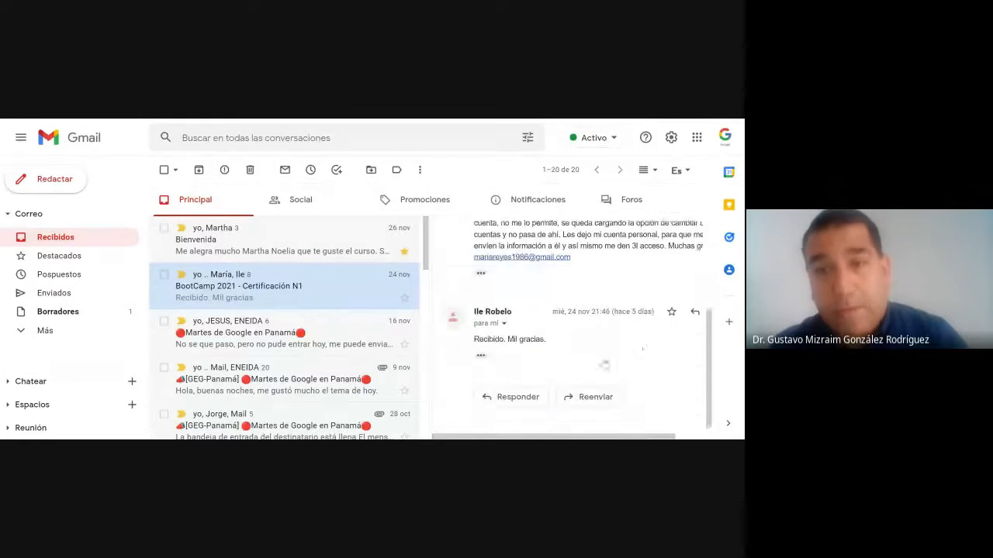
{"action": "left_click", "coordinate": [693, 302]}
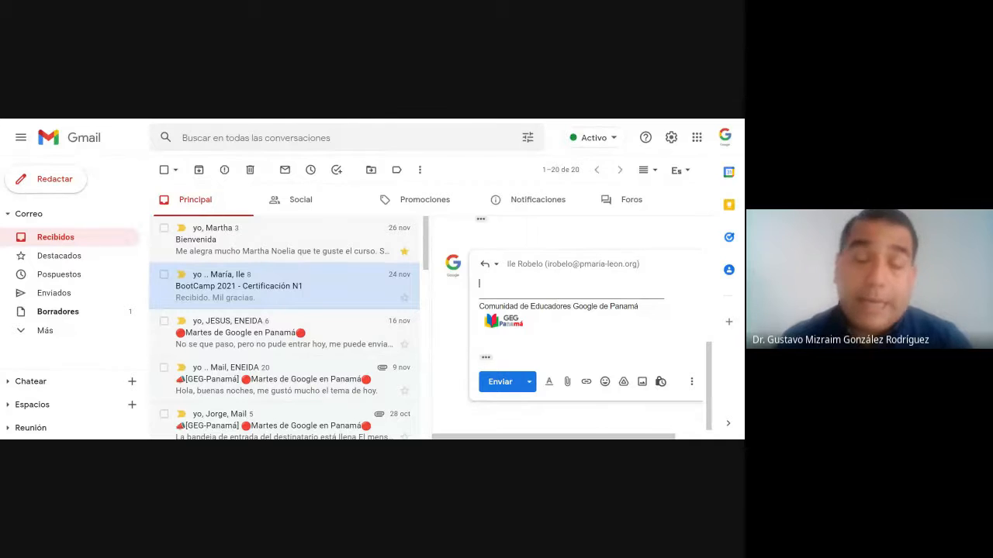
Step: Set the Gmail display language to English (US) in the full settings and save the changes
{"action": "left_click", "coordinate": [671, 137]}
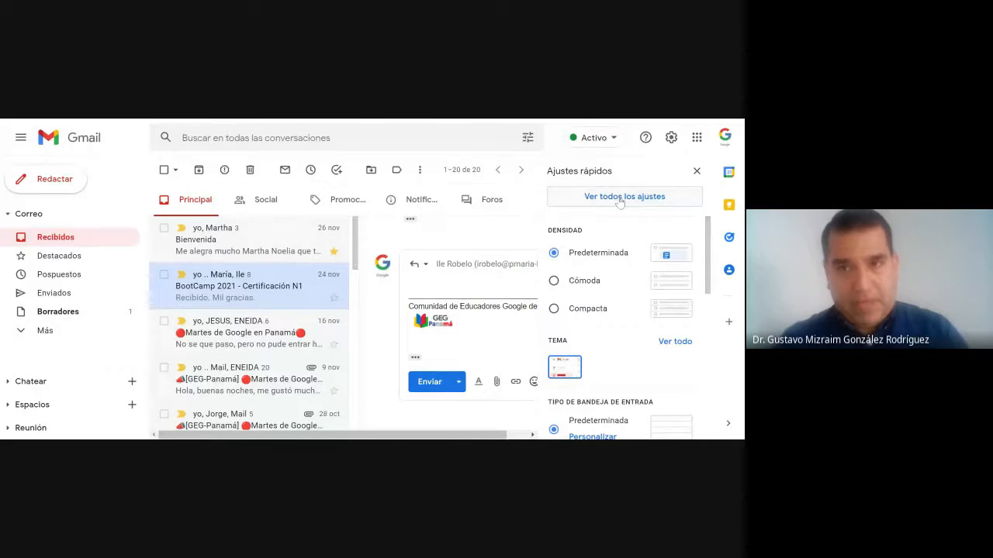
{"action": "left_click", "coordinate": [621, 199]}
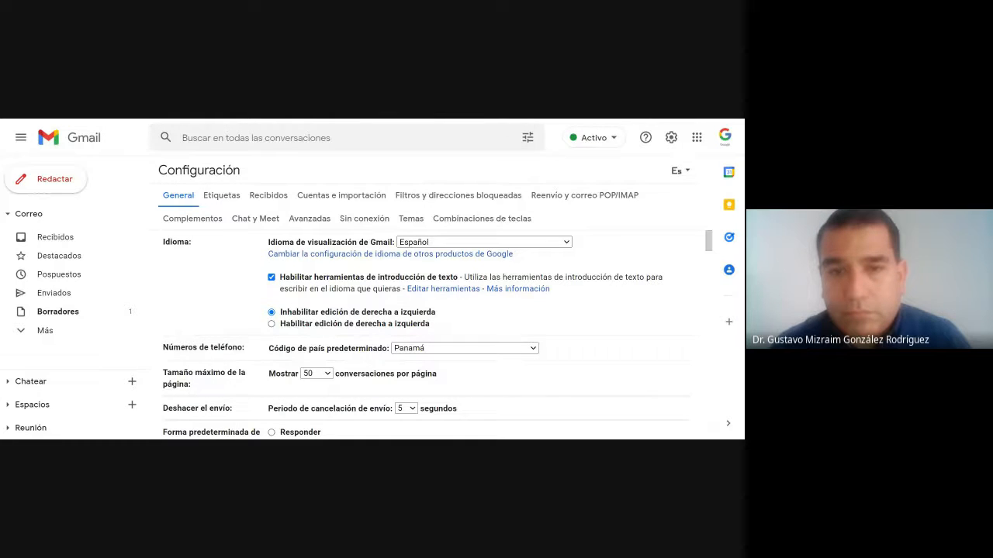
{"action": "left_click", "coordinate": [484, 242]}
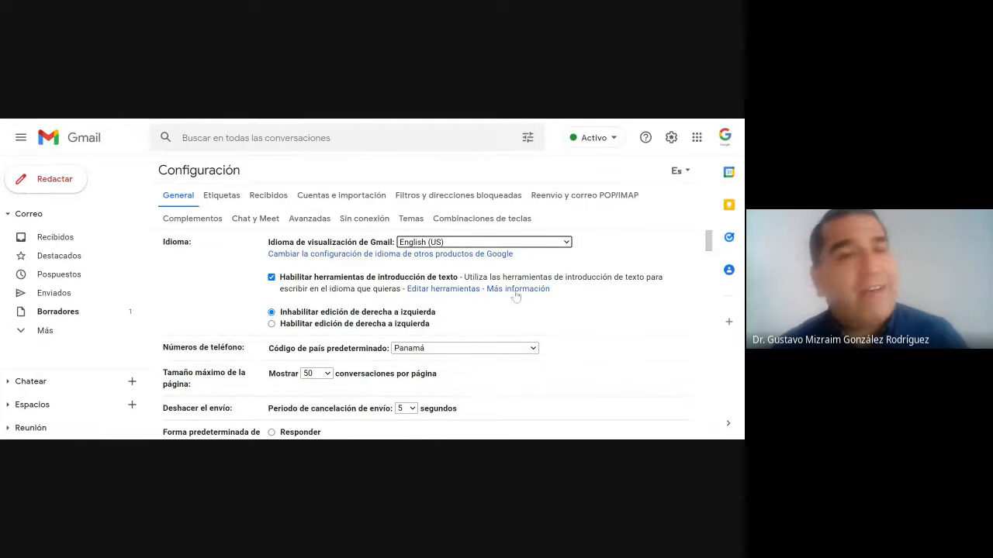
{"action": "scroll", "coordinate": [515, 295], "scroll_direction": "down", "scroll_amount": 6}
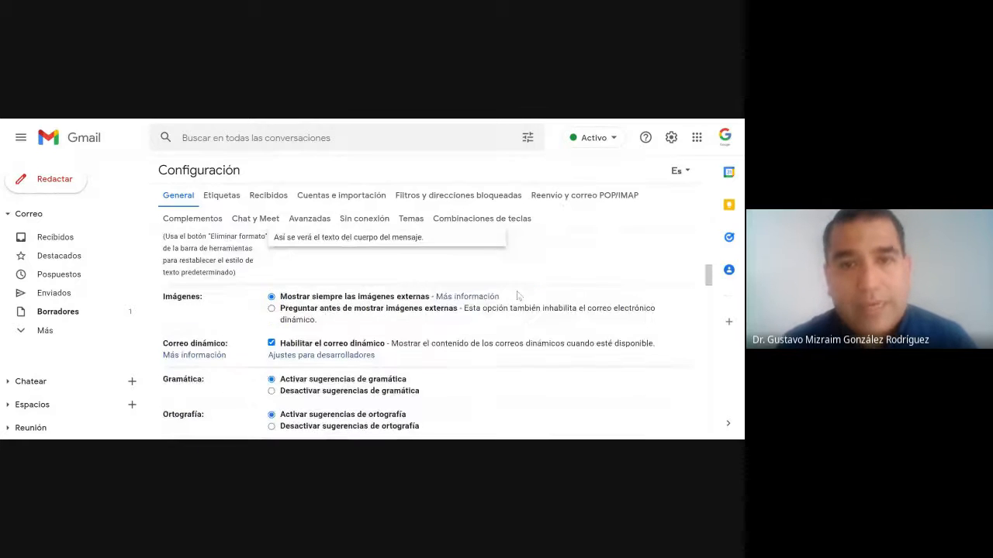
{"action": "scroll", "coordinate": [518, 295], "scroll_direction": "down", "scroll_amount": 10}
{"action": "scroll", "coordinate": [518, 303], "scroll_direction": "down", "scroll_amount": 15}
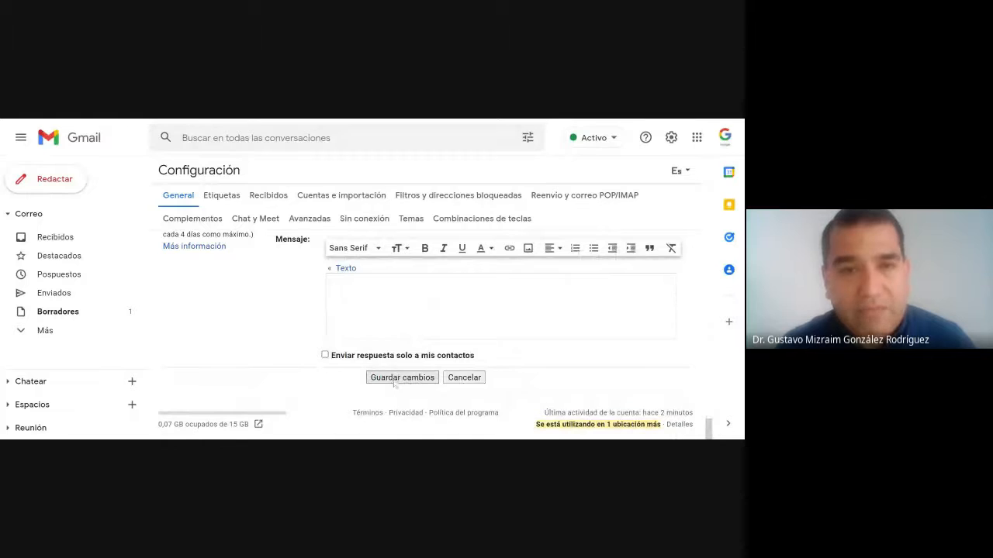
{"action": "left_click", "coordinate": [404, 379]}
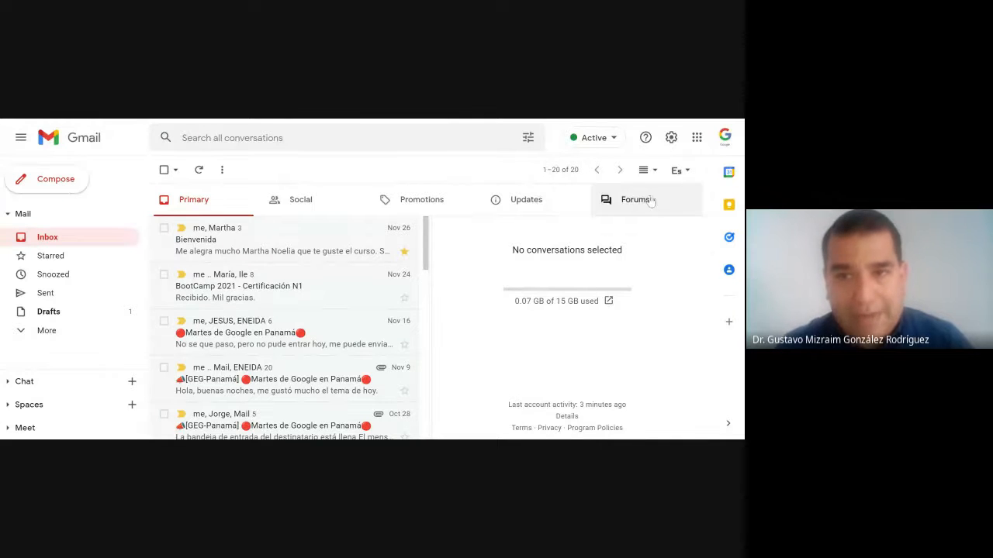
Step: Set the Gmail display language to Español (Latinoamérica) in the full settings and save the changes
{"action": "left_click", "coordinate": [670, 137]}
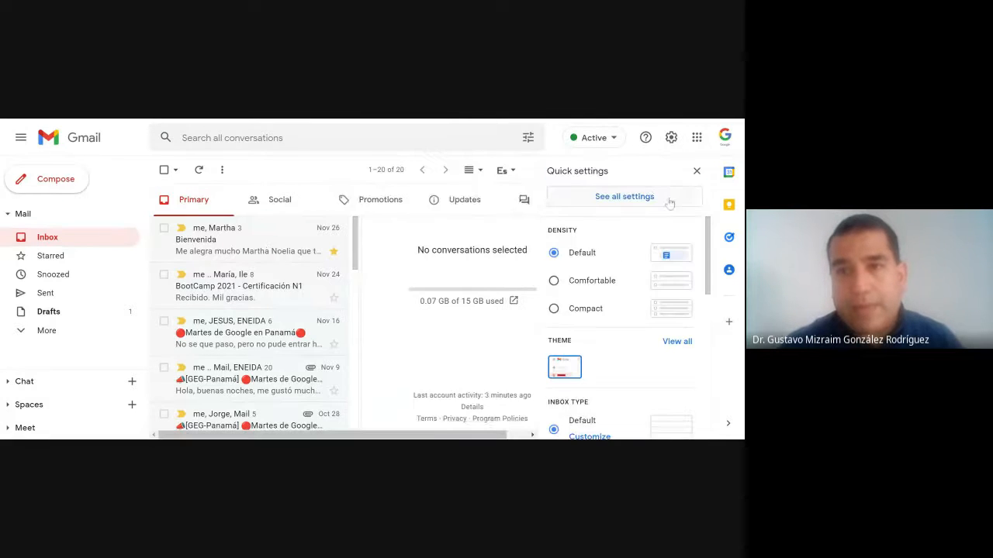
{"action": "left_click", "coordinate": [620, 199]}
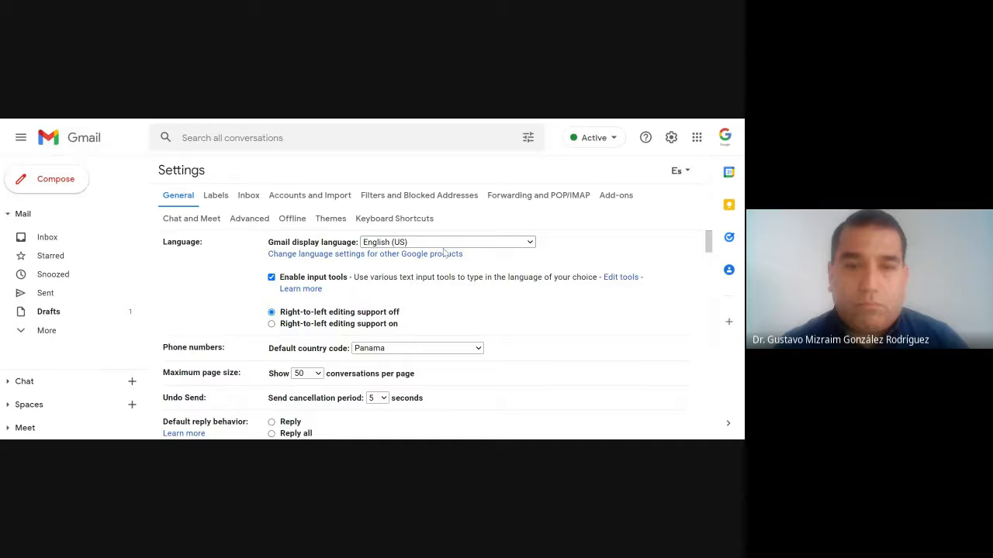
{"action": "left_click", "coordinate": [448, 267]}
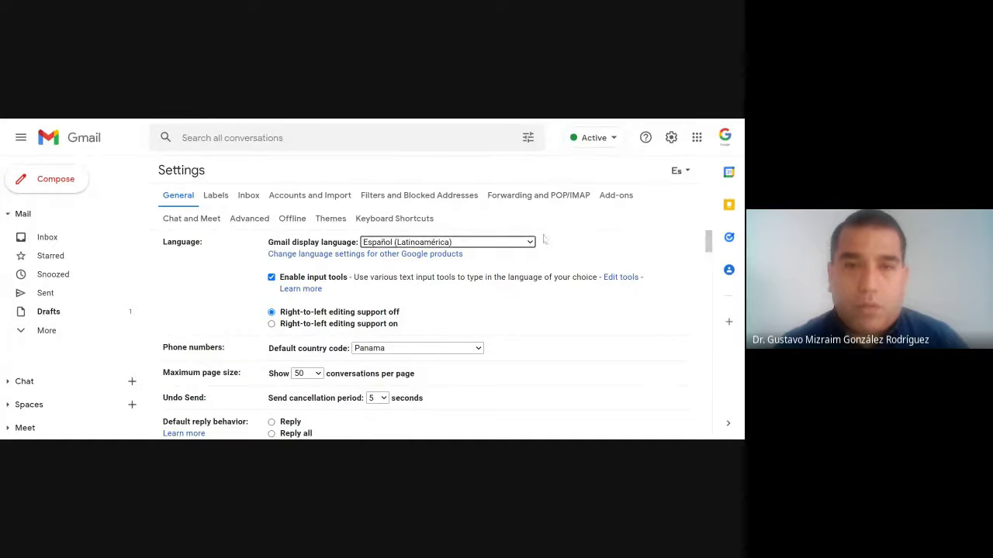
{"action": "scroll", "coordinate": [588, 277], "scroll_direction": "down", "scroll_amount": 10}
{"action": "scroll", "coordinate": [547, 328], "scroll_direction": "down", "scroll_amount": 20}
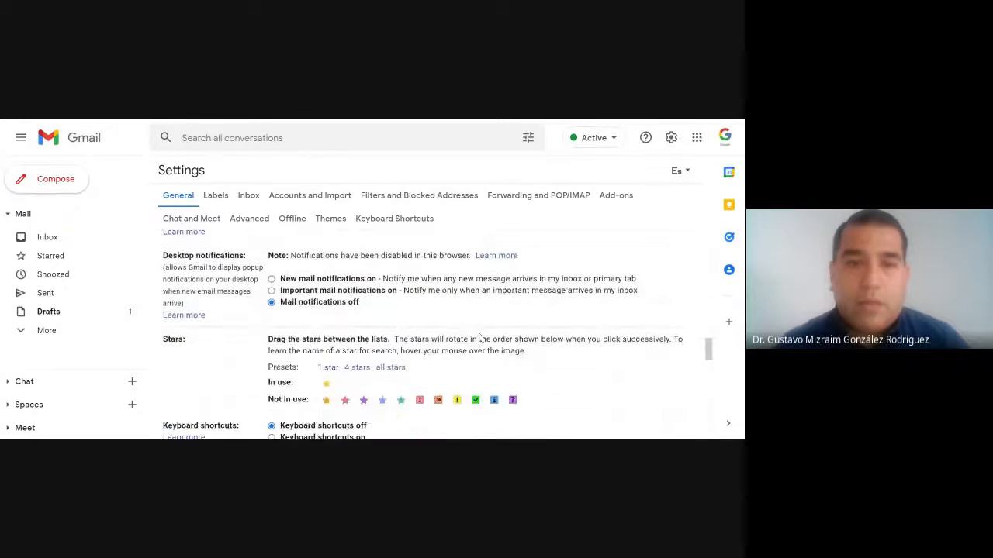
{"action": "left_click", "coordinate": [411, 377]}
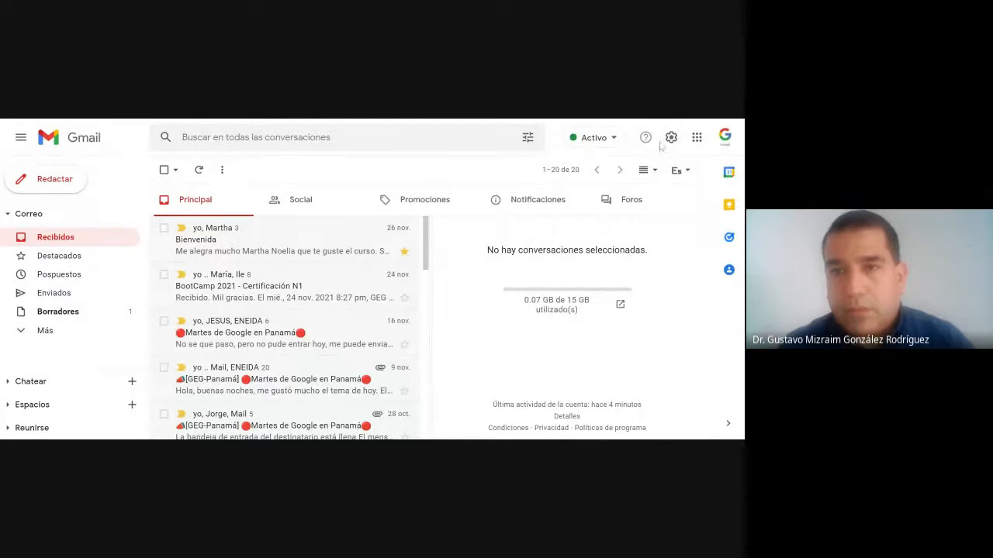
Step: Open the full settings and examine the general options for page size, undo send, default reply, mouse-over actions, and send and archive
{"action": "left_click", "coordinate": [670, 139]}
{"action": "left_click", "coordinate": [623, 196]}
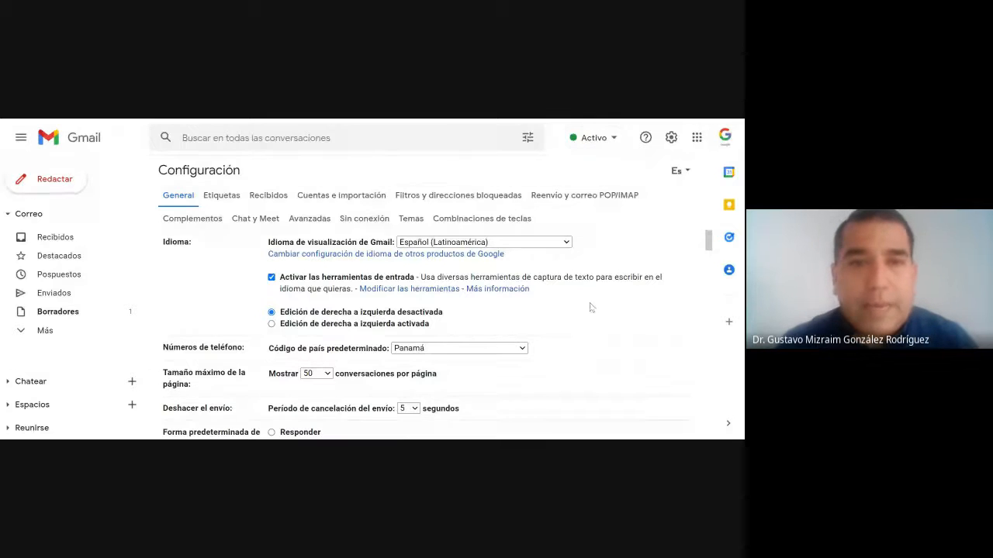
{"action": "scroll", "coordinate": [571, 302], "scroll_direction": "down", "scroll_amount": 2}
{"action": "scroll", "coordinate": [571, 303], "scroll_direction": "down", "scroll_amount": 1}
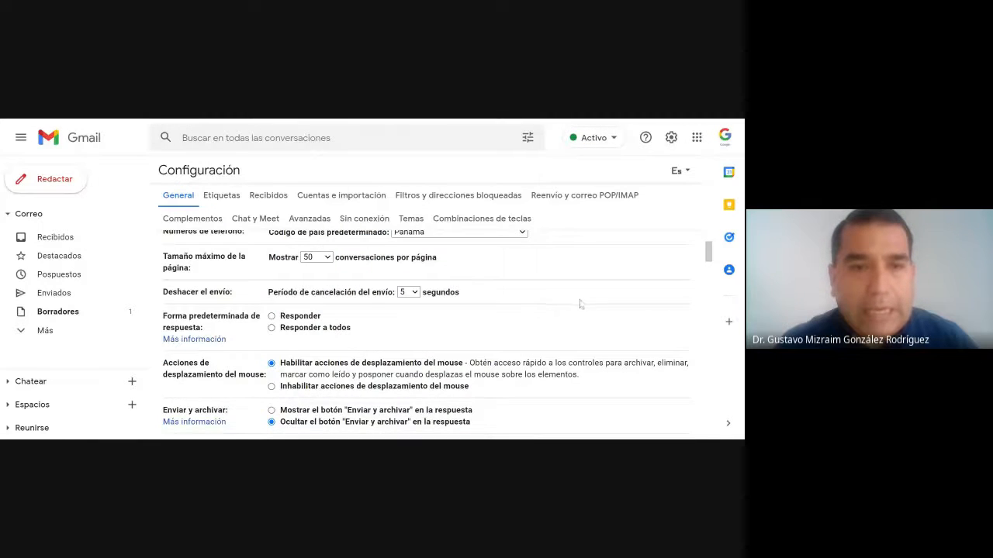
{"action": "scroll", "coordinate": [580, 302], "scroll_direction": "down", "scroll_amount": 2}
{"action": "scroll", "coordinate": [462, 237], "scroll_direction": "up", "scroll_amount": 2}
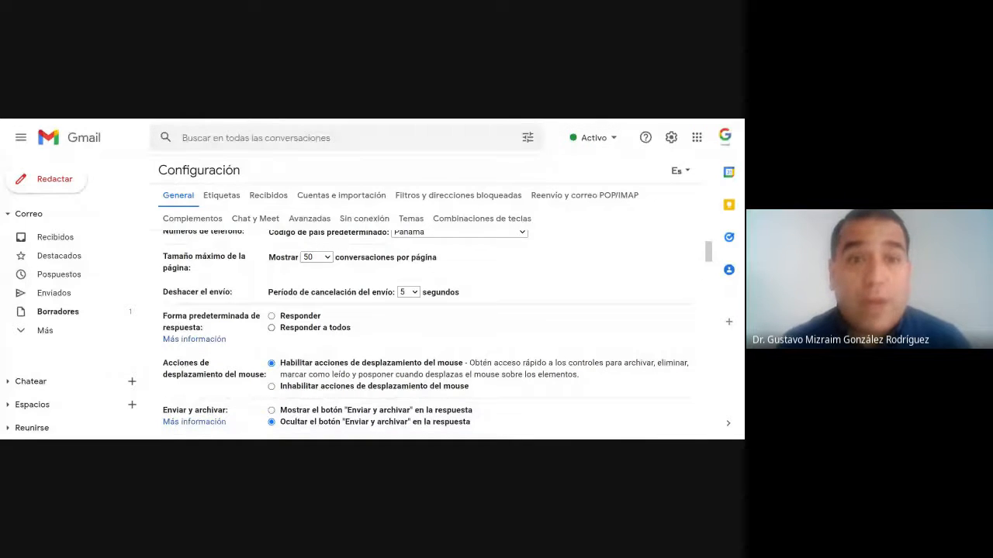
{"action": "scroll", "coordinate": [457, 329], "scroll_direction": "down", "scroll_amount": 1}
{"action": "scroll", "coordinate": [466, 329], "scroll_direction": "down", "scroll_amount": 2}
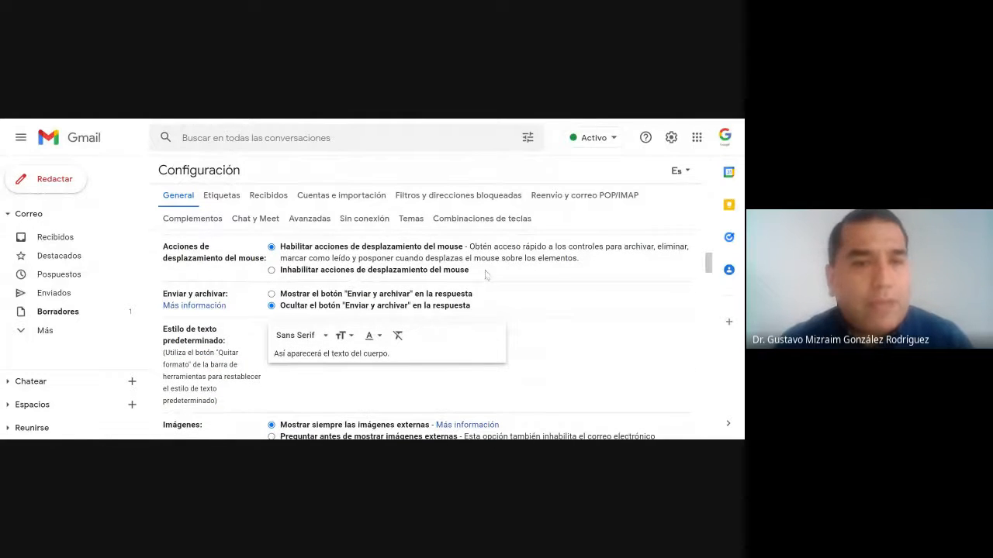
{"action": "scroll", "coordinate": [487, 273], "scroll_direction": "down", "scroll_amount": 1}
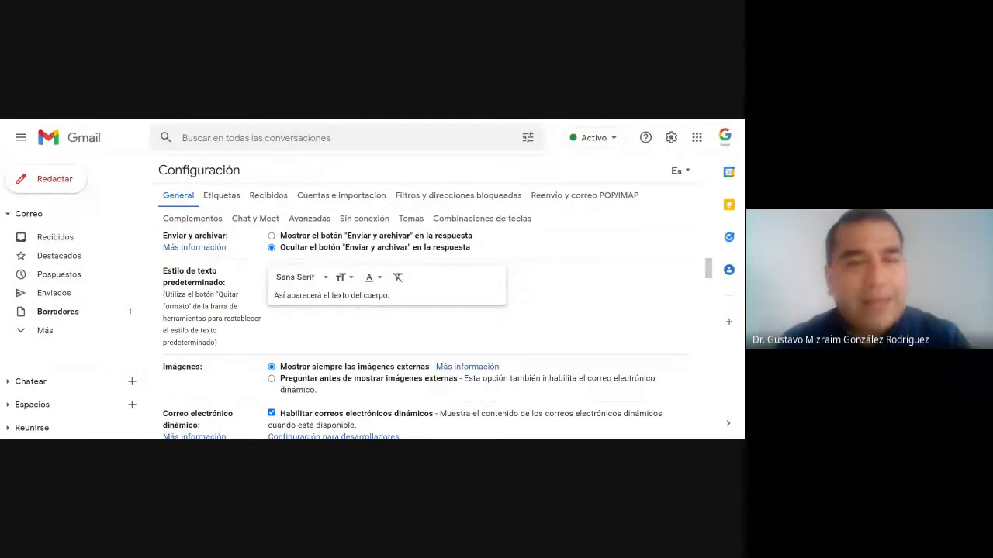
Step: Examine the available text sizes, text colors and fonts for the default text style, leaving each choice as it is
{"action": "left_click", "coordinate": [346, 281]}
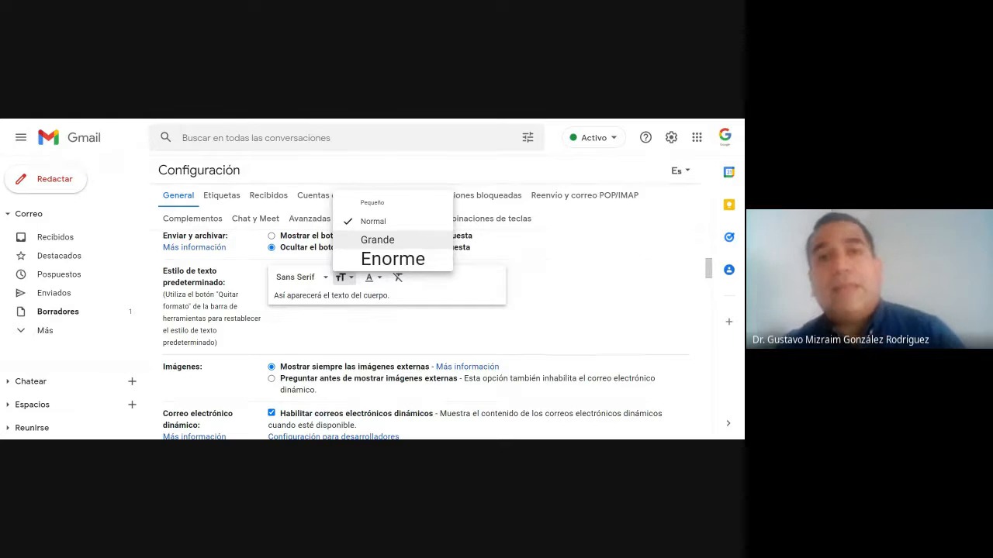
{"action": "left_click", "coordinate": [530, 283]}
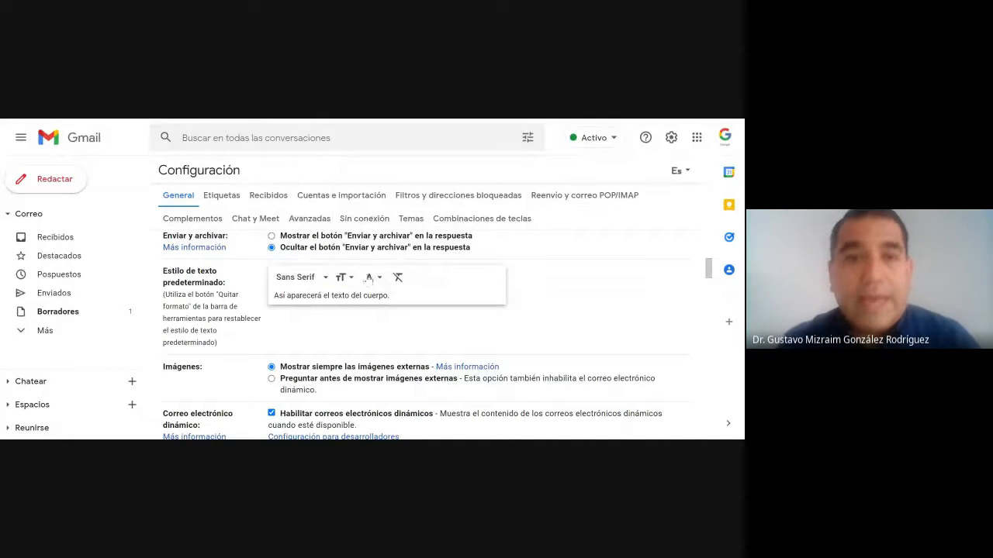
{"action": "left_click", "coordinate": [372, 279]}
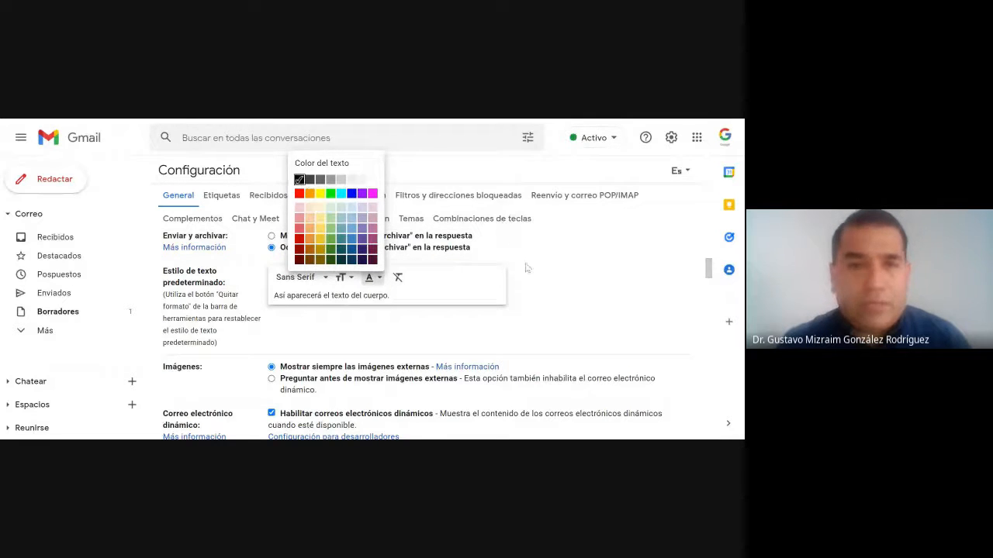
{"action": "left_click", "coordinate": [548, 273]}
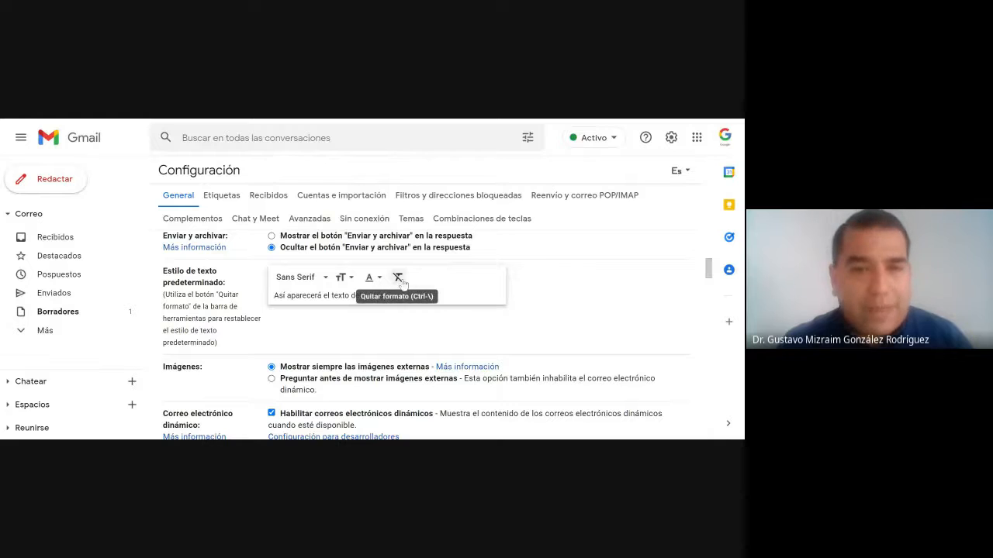
{"action": "left_click", "coordinate": [309, 281]}
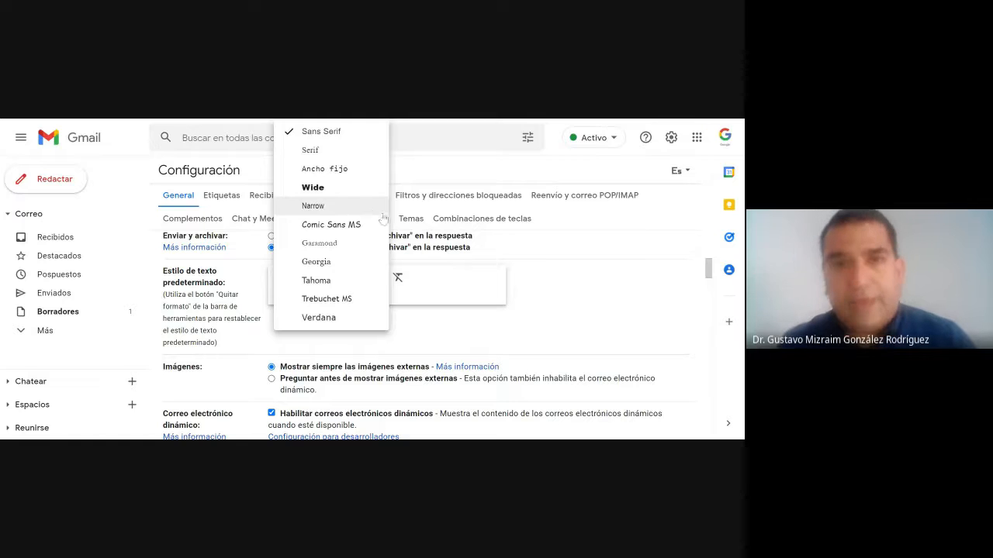
{"action": "left_click", "coordinate": [539, 286]}
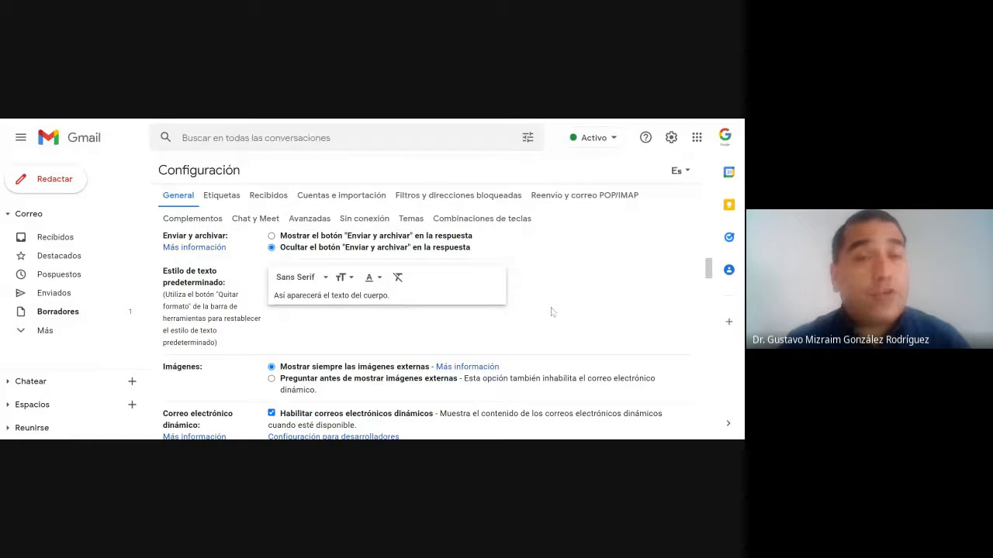
Step: Examine the general settings for images, dynamic email, grammar, spelling, auto-advance, autocorrect and smart compose
{"action": "scroll", "coordinate": [553, 312], "scroll_direction": "down", "scroll_amount": 3}
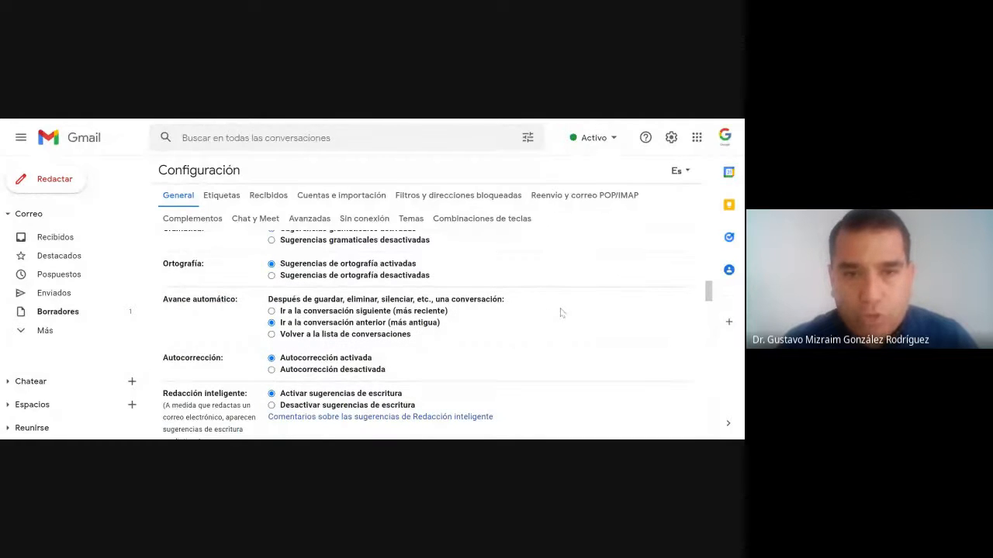
{"action": "scroll", "coordinate": [560, 312], "scroll_direction": "down", "scroll_amount": 1}
{"action": "scroll", "coordinate": [560, 313], "scroll_direction": "up", "scroll_amount": 2}
{"action": "scroll", "coordinate": [560, 313], "scroll_direction": "down", "scroll_amount": 1}
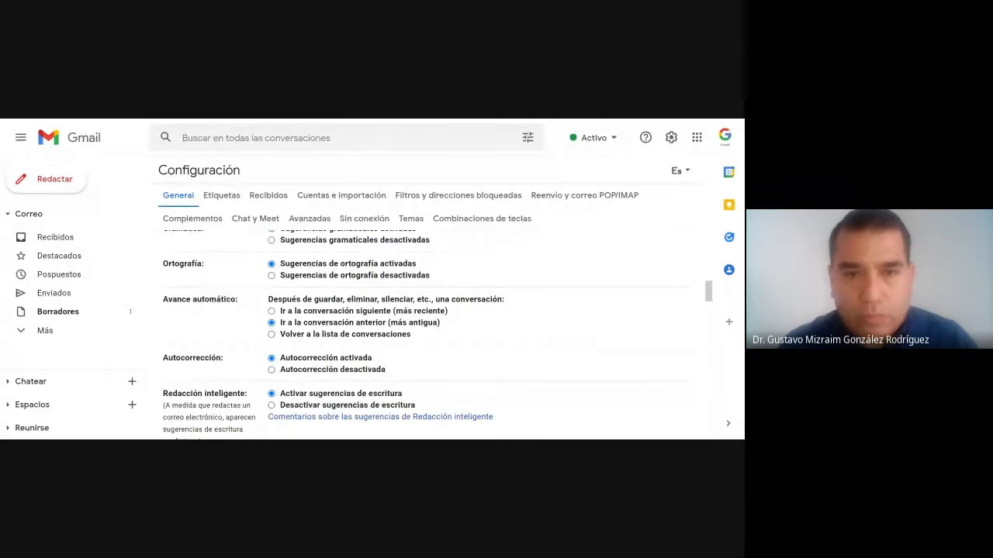
{"action": "scroll", "coordinate": [561, 314], "scroll_direction": "up", "scroll_amount": 1}
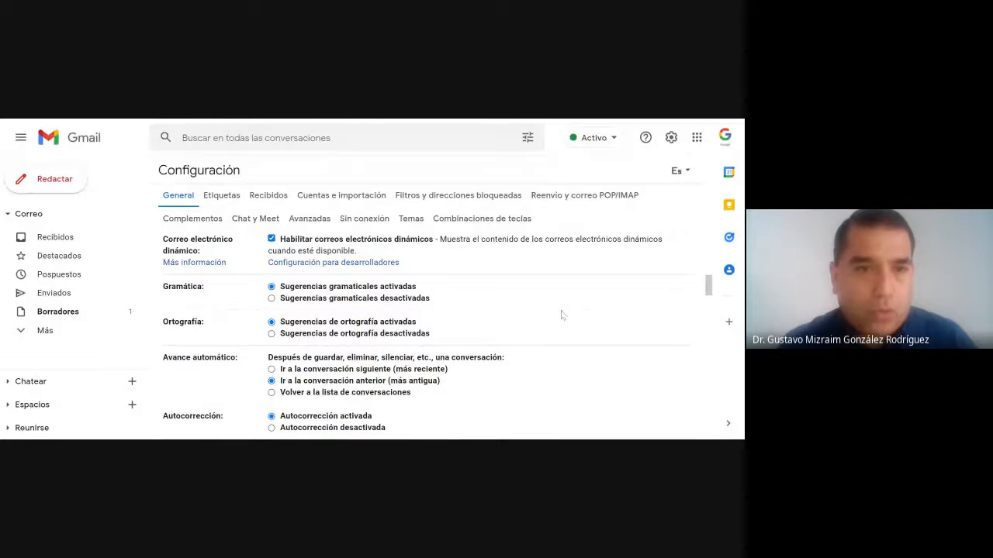
{"action": "scroll", "coordinate": [560, 314], "scroll_direction": "up", "scroll_amount": 1}
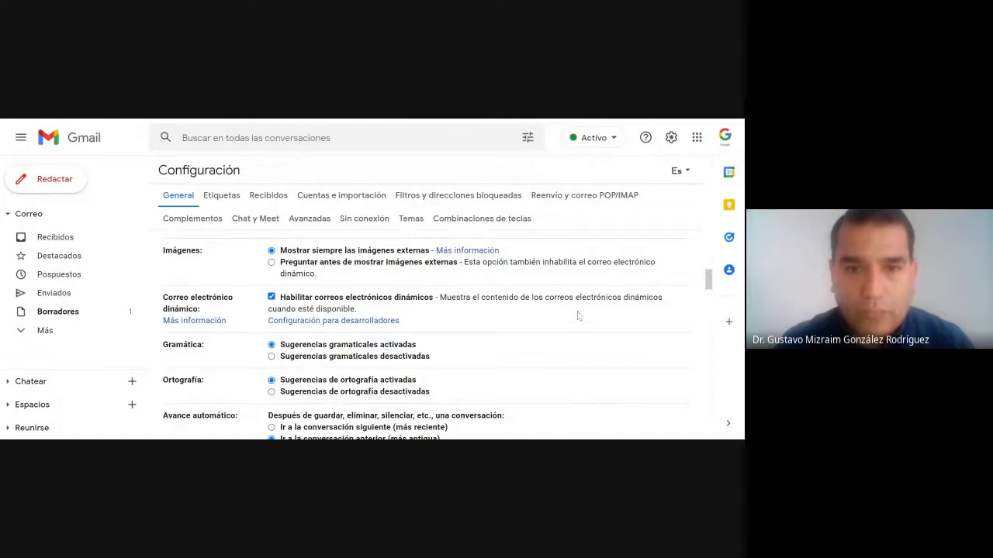
{"action": "scroll", "coordinate": [577, 315], "scroll_direction": "down", "scroll_amount": 1}
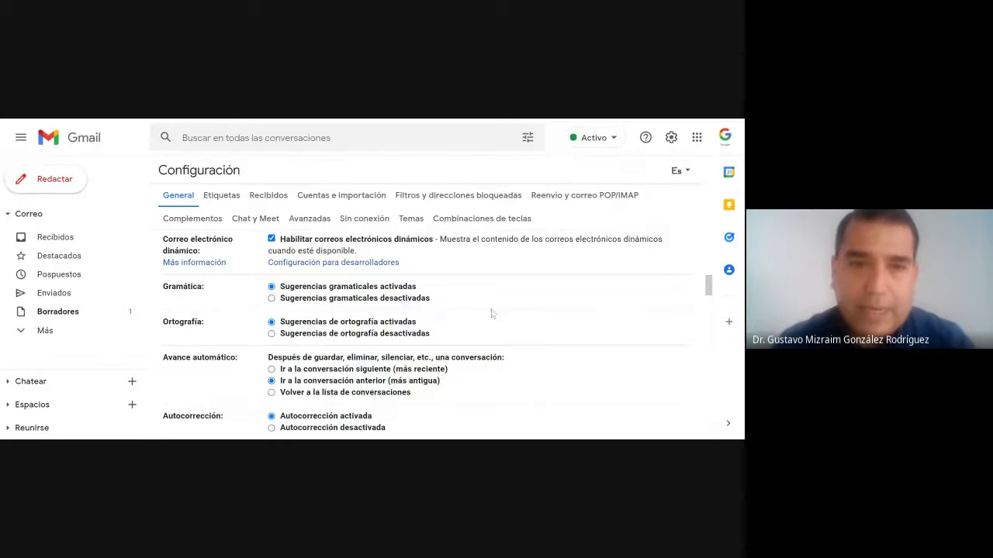
{"action": "scroll", "coordinate": [587, 340], "scroll_direction": "down", "scroll_amount": 1}
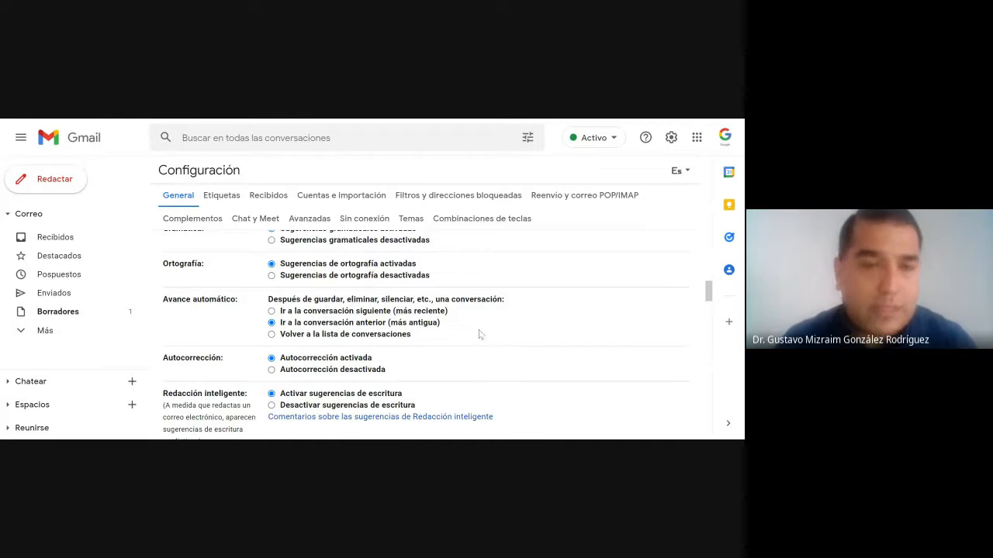
{"action": "scroll", "coordinate": [479, 335], "scroll_direction": "down", "scroll_amount": 1}
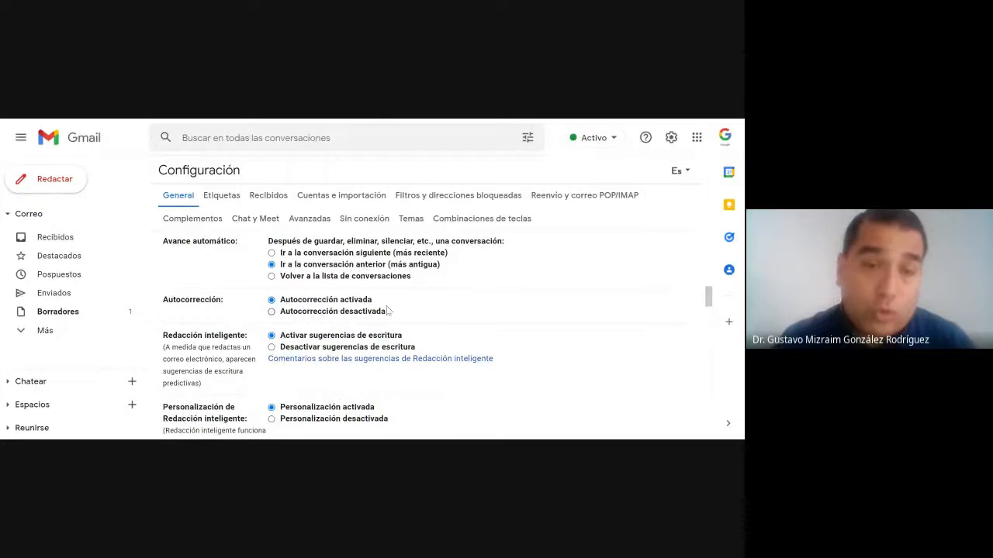
{"action": "scroll", "coordinate": [435, 310], "scroll_direction": "down", "scroll_amount": 2}
{"action": "scroll", "coordinate": [493, 314], "scroll_direction": "up", "scroll_amount": 2}
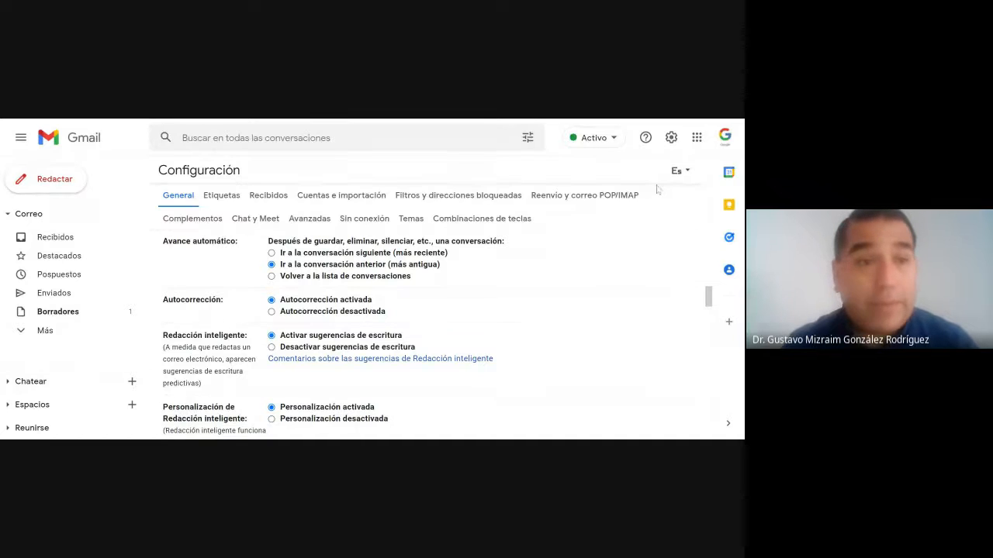
{"action": "left_click", "coordinate": [22, 138]}
{"action": "left_click", "coordinate": [24, 139]}
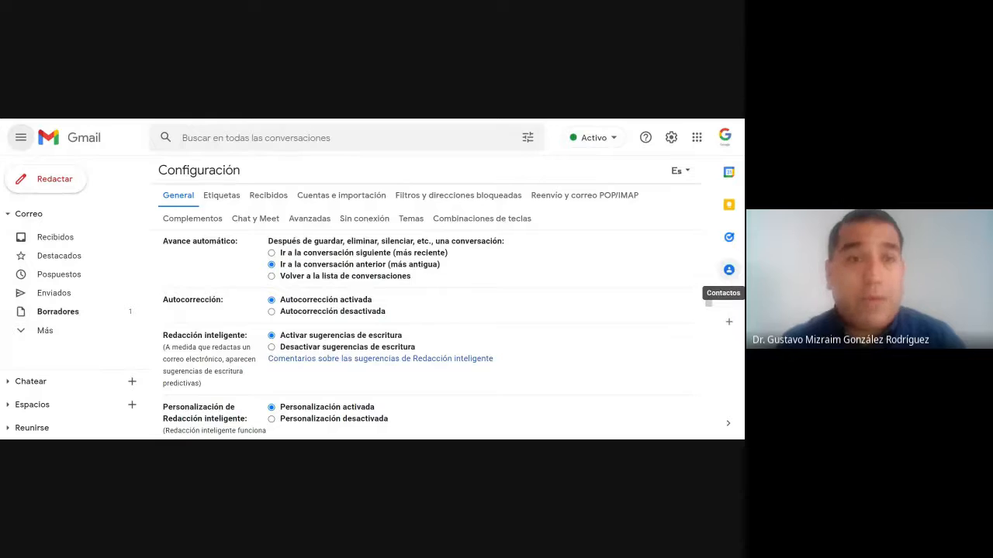
{"action": "scroll", "coordinate": [587, 290], "scroll_direction": "down", "scroll_amount": 2}
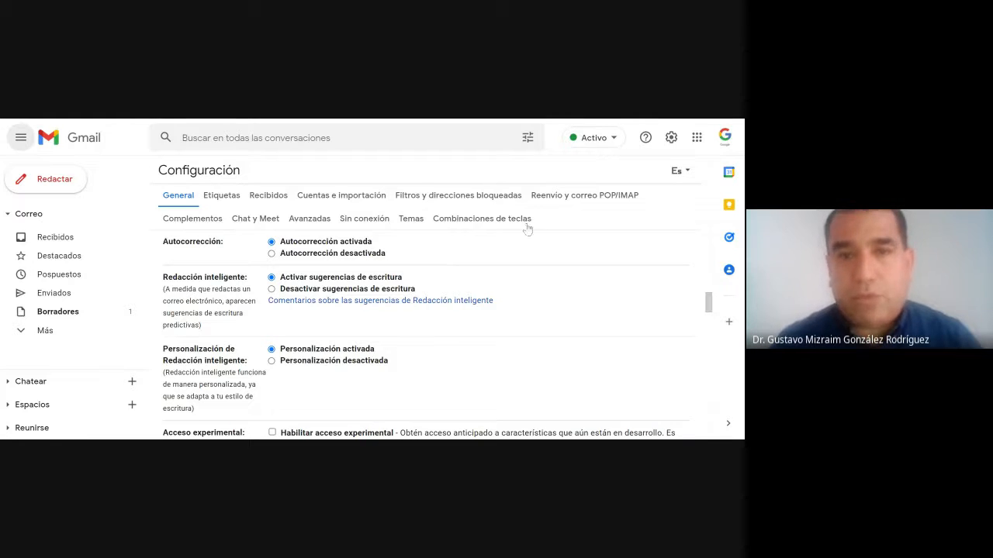
Step: Examine the general settings for smart compose personalization, experimental access, conversation view, nudges, smart reply, preview pane and smart features
{"action": "scroll", "coordinate": [596, 283], "scroll_direction": "down", "scroll_amount": 1}
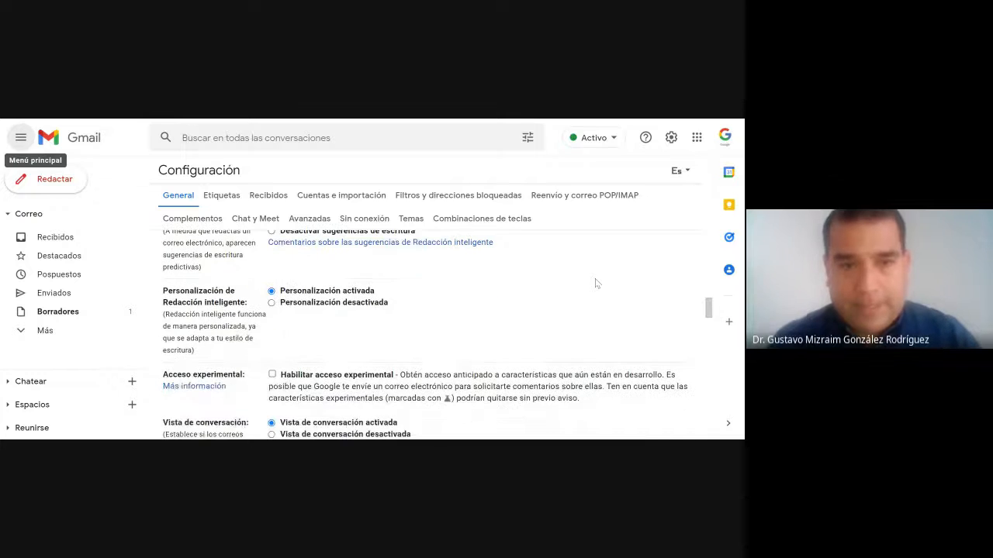
{"action": "scroll", "coordinate": [594, 329], "scroll_direction": "up", "scroll_amount": 1}
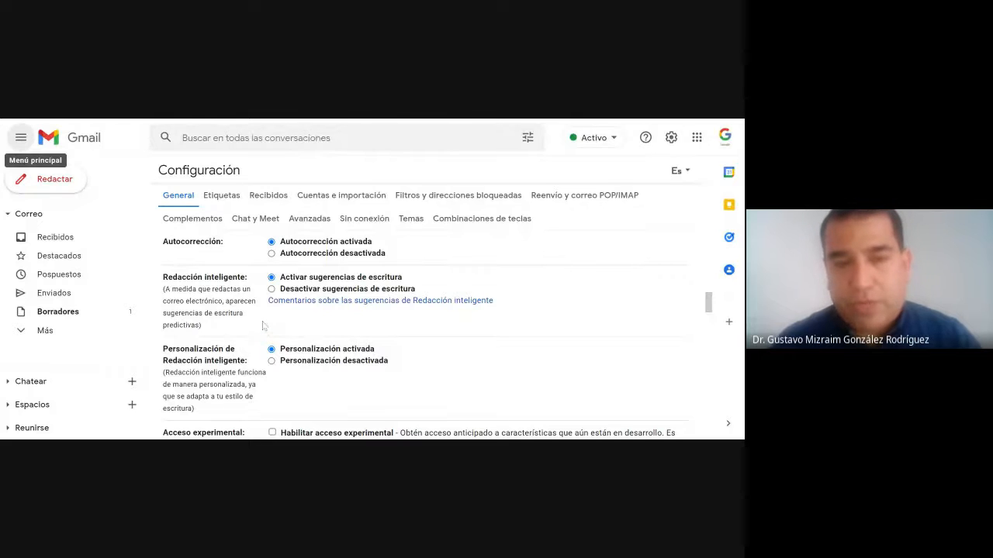
{"action": "scroll", "coordinate": [345, 333], "scroll_direction": "down", "scroll_amount": 2}
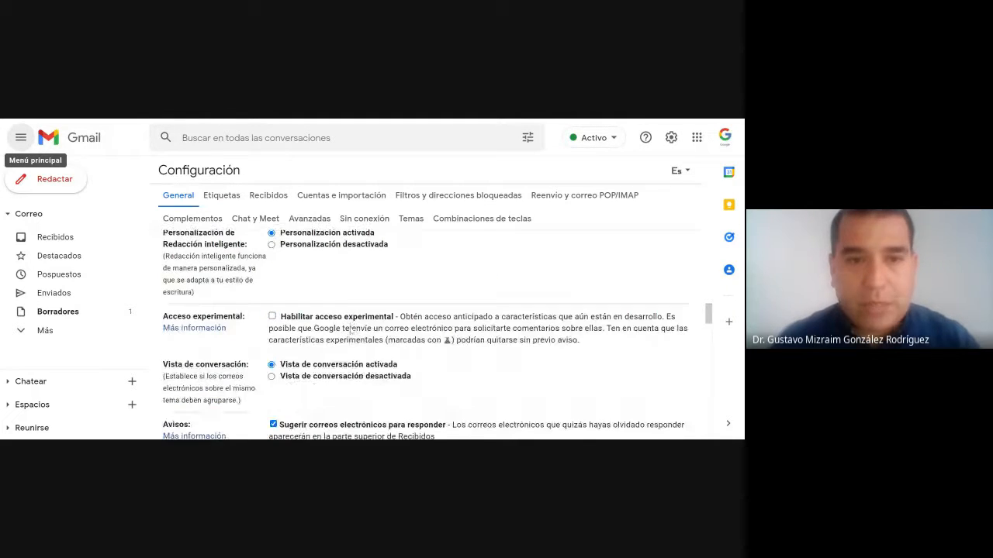
{"action": "scroll", "coordinate": [500, 365], "scroll_direction": "down", "scroll_amount": 1}
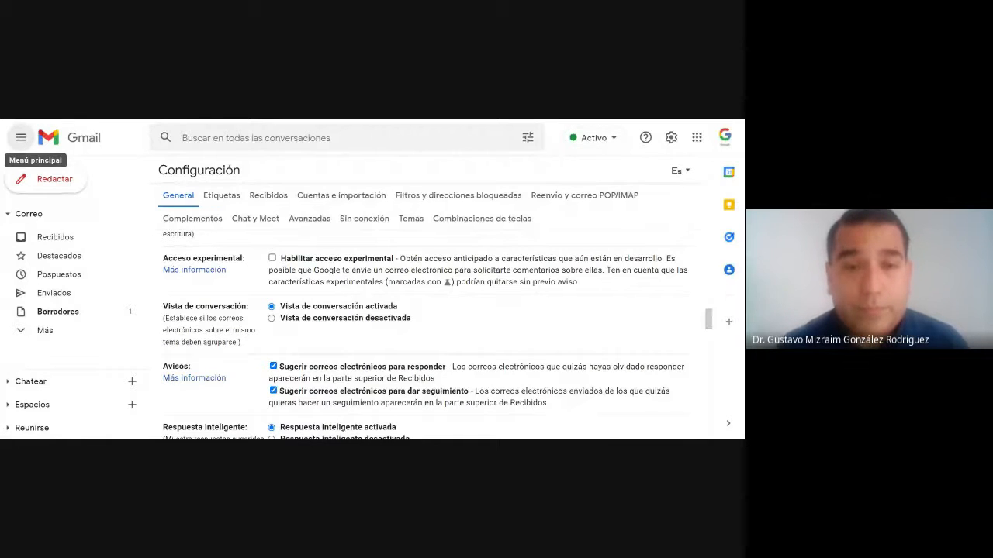
{"action": "scroll", "coordinate": [501, 299], "scroll_direction": "down", "scroll_amount": 2}
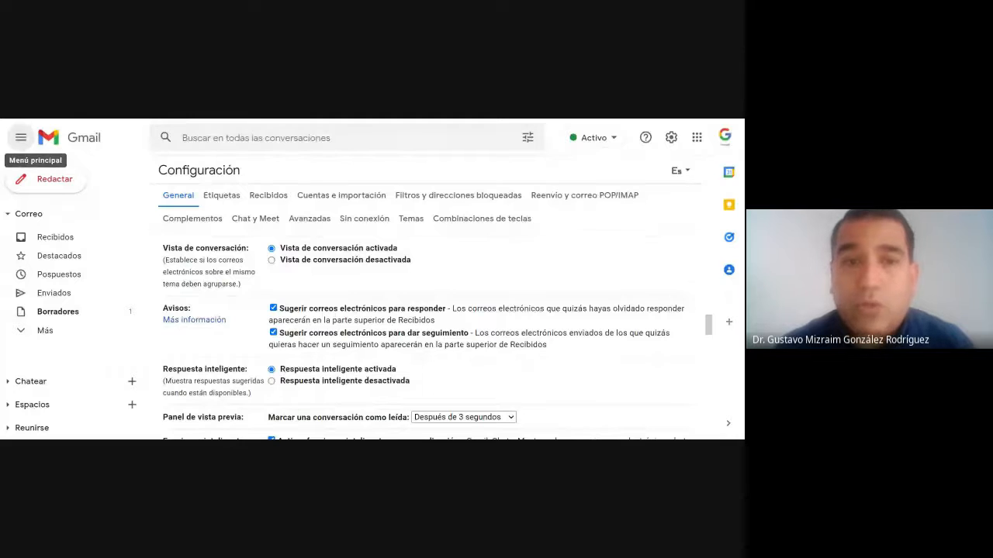
{"action": "scroll", "coordinate": [517, 270], "scroll_direction": "down", "scroll_amount": 2}
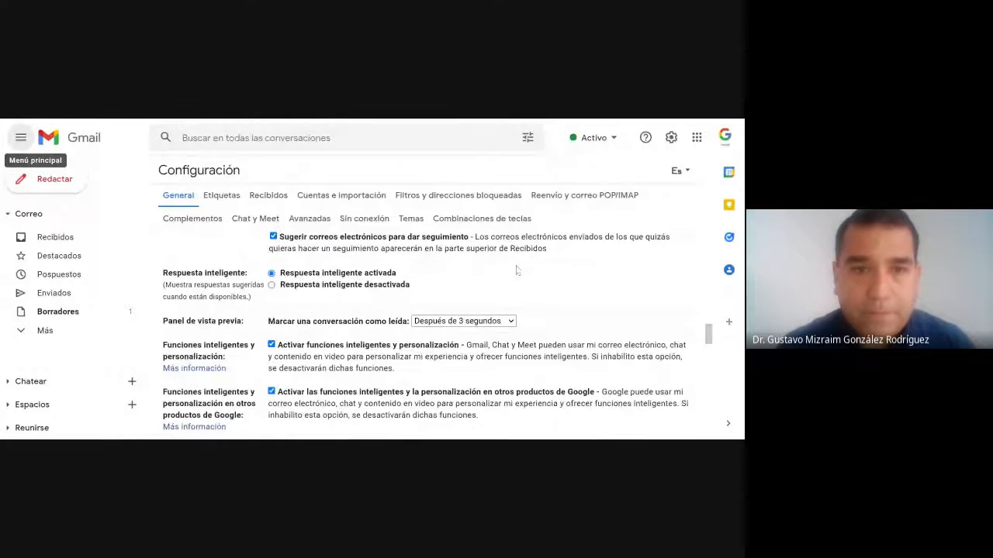
{"action": "scroll", "coordinate": [542, 275], "scroll_direction": "down", "scroll_amount": 1}
{"action": "scroll", "coordinate": [609, 289], "scroll_direction": "down", "scroll_amount": 1}
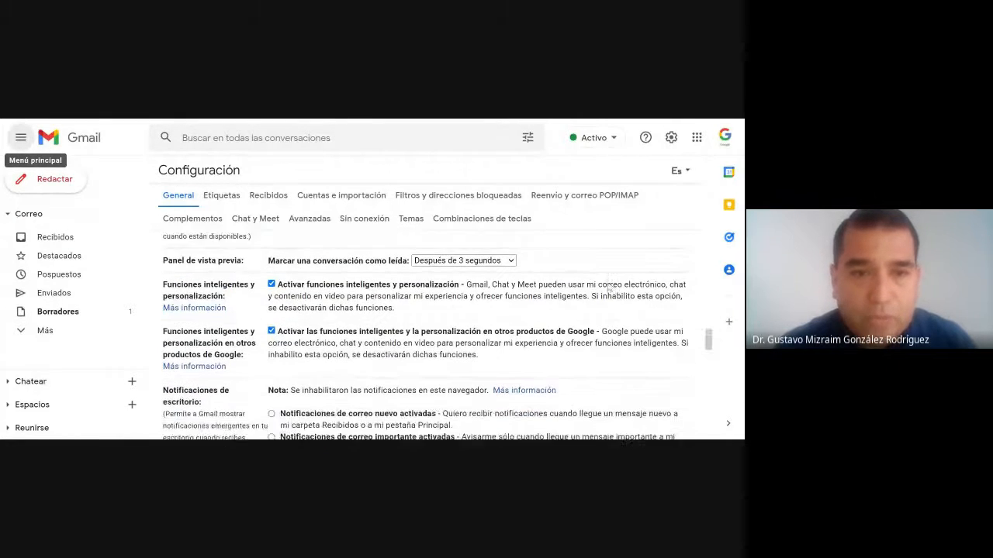
Step: Examine the general settings for stars, keyboard shortcuts, button labels, profile photo, automatic contact creation and ad importance signals
{"action": "scroll", "coordinate": [609, 289], "scroll_direction": "down", "scroll_amount": 6}
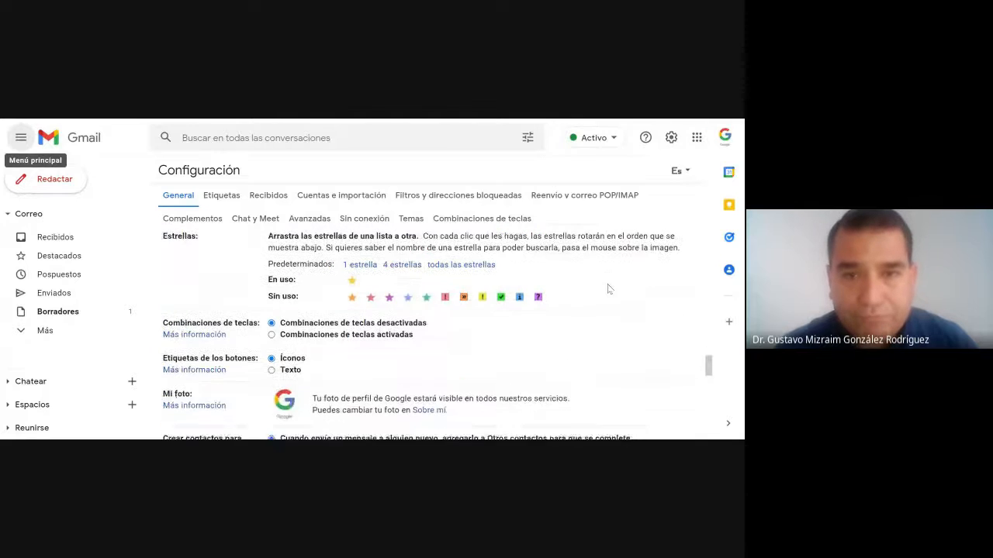
{"action": "scroll", "coordinate": [608, 289], "scroll_direction": "up", "scroll_amount": 2}
{"action": "scroll", "coordinate": [609, 289], "scroll_direction": "down", "scroll_amount": 2}
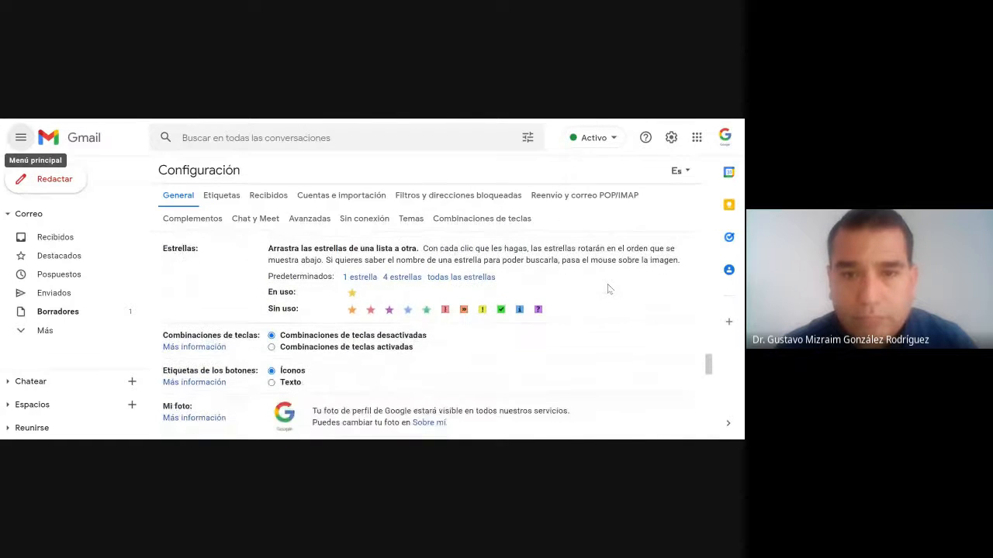
{"action": "scroll", "coordinate": [601, 287], "scroll_direction": "down", "scroll_amount": 1}
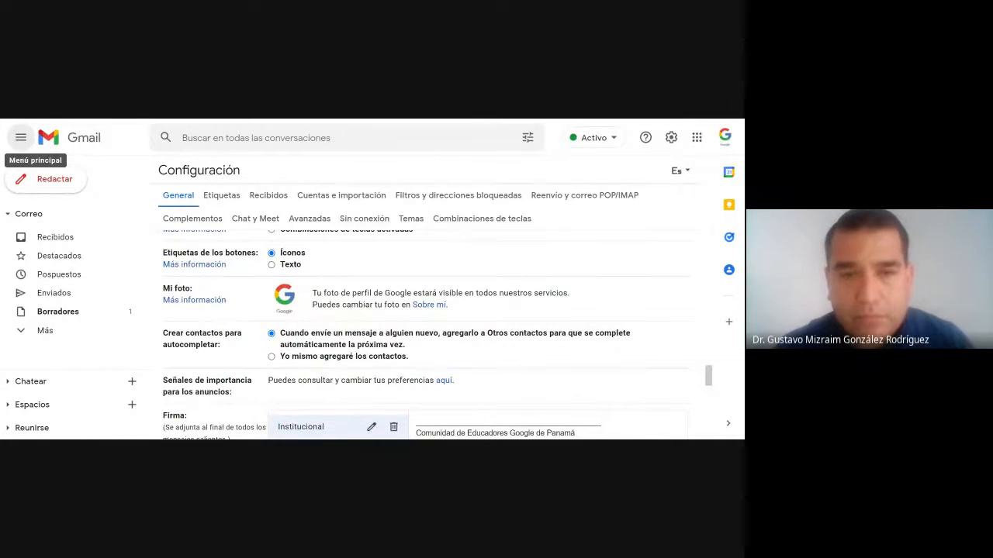
{"action": "scroll", "coordinate": [442, 301], "scroll_direction": "down", "scroll_amount": 2}
{"action": "scroll", "coordinate": [442, 301], "scroll_direction": "up", "scroll_amount": 2}
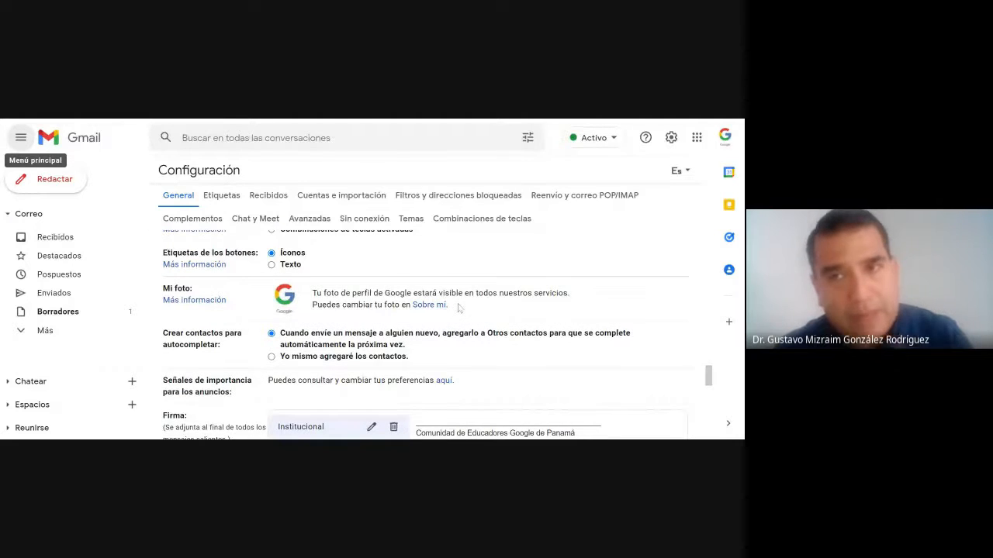
{"action": "scroll", "coordinate": [458, 307], "scroll_direction": "down", "scroll_amount": 2}
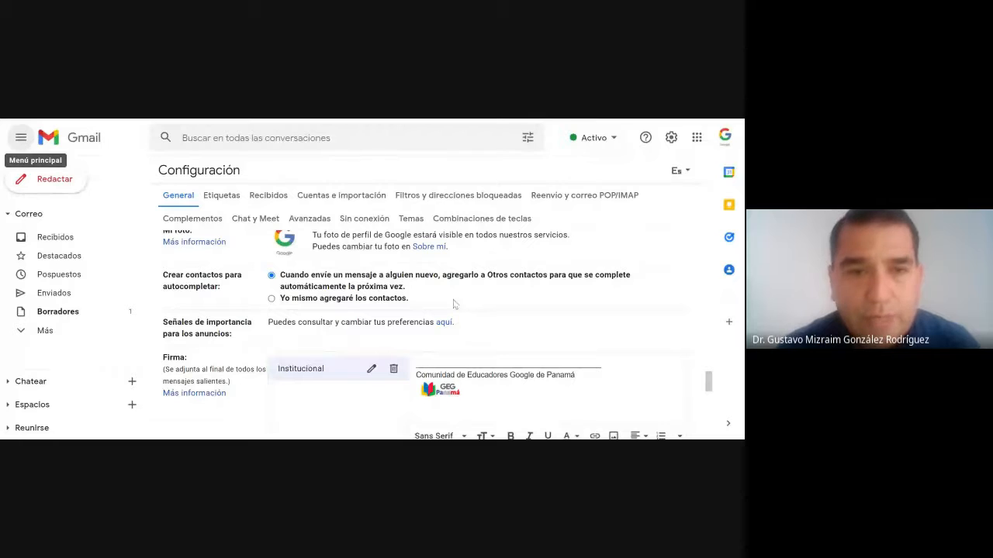
Step: Create a new email signature named "Sólo" followed by the account owner's first name
{"action": "scroll", "coordinate": [493, 288], "scroll_direction": "down", "scroll_amount": 3}
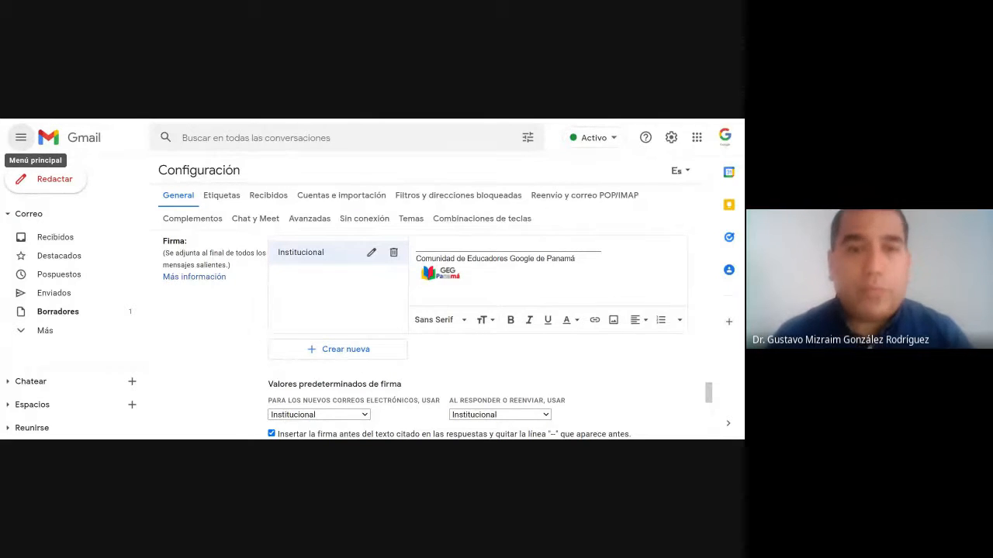
{"action": "left_click", "coordinate": [360, 353]}
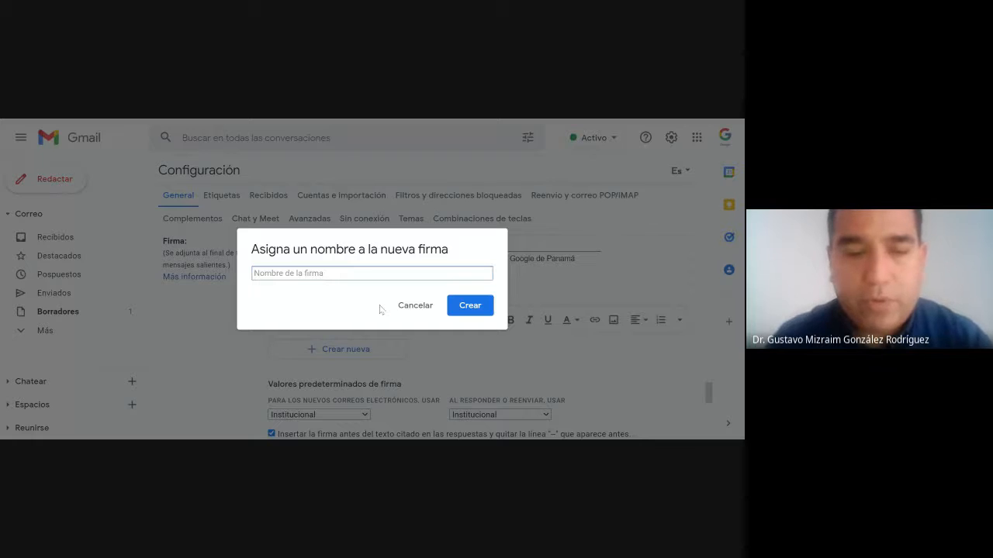
{"action": "type", "text": "Sólo "}
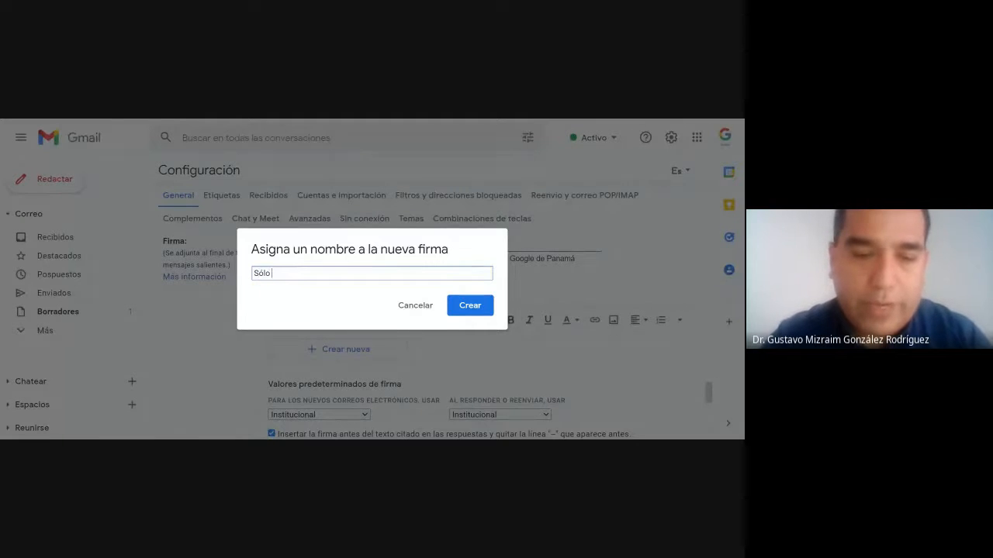
{"action": "type", "text": "Gustavo"}
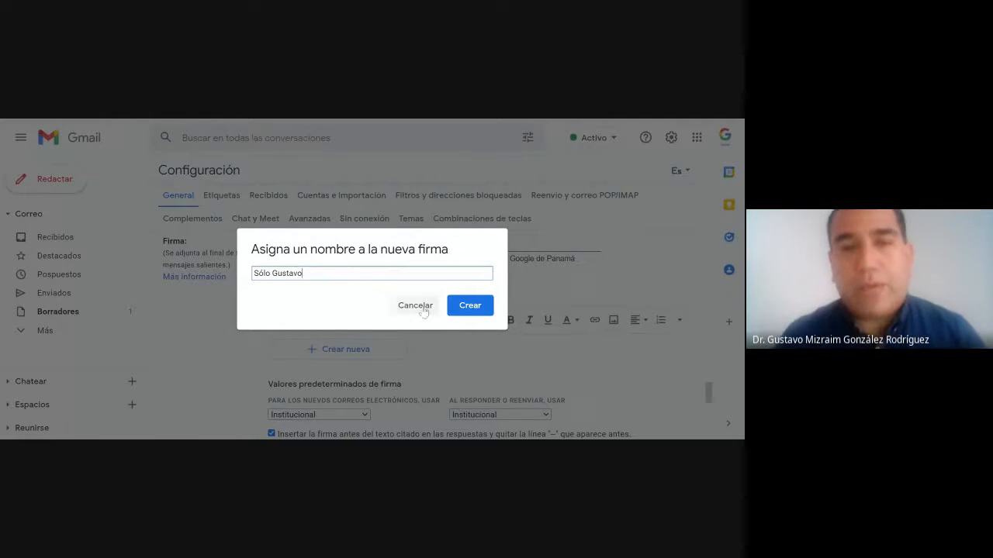
{"action": "left_click", "coordinate": [454, 307]}
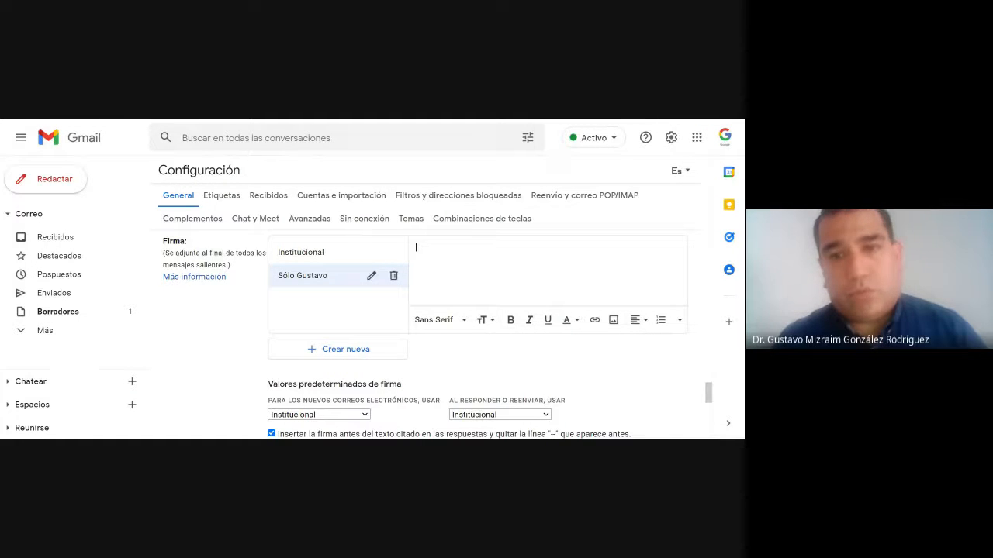
Step: Enter the account owner's full name as the first line of the new signature
{"action": "type", "text": "Gus"}
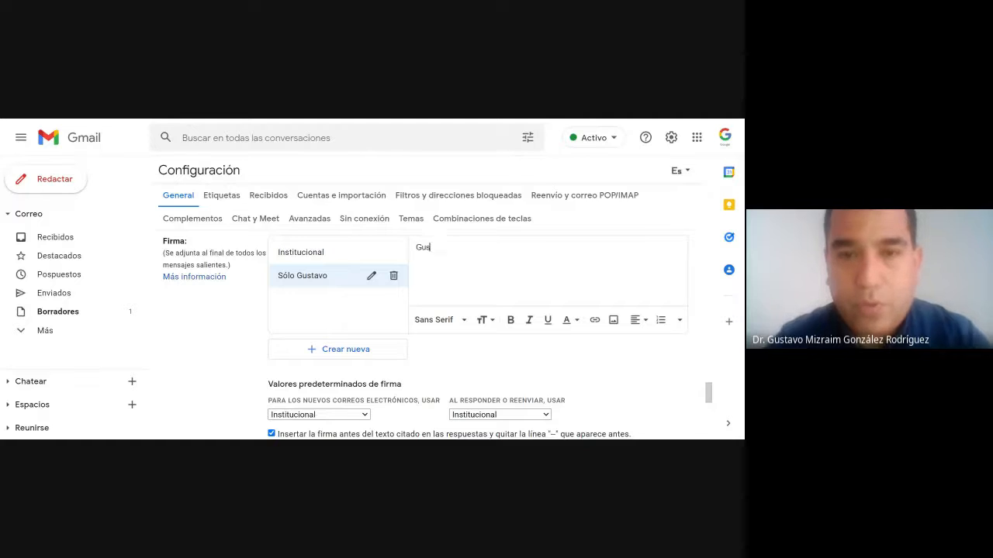
{"action": "type", "text": "tavo Mizraim "}
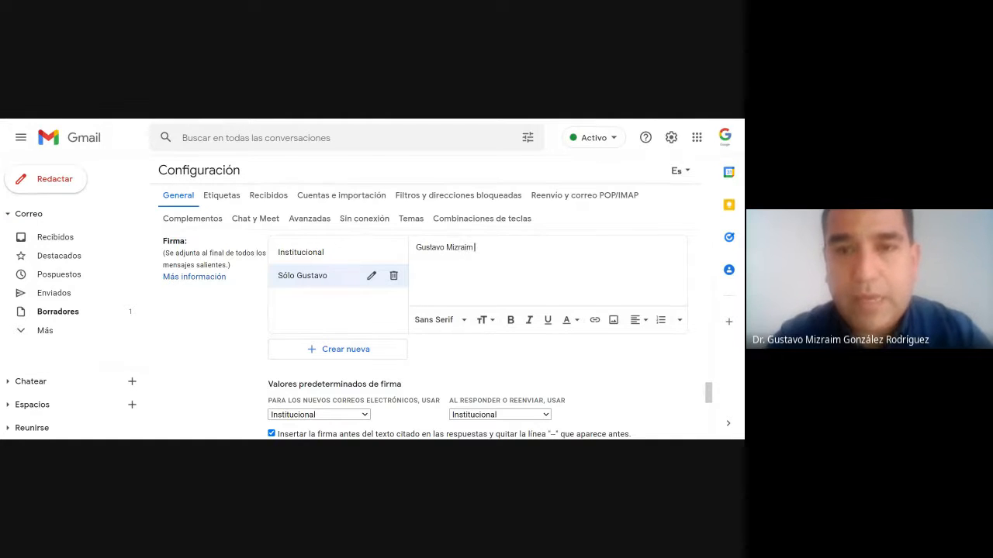
{"action": "type", "text": "González Rpotd"}
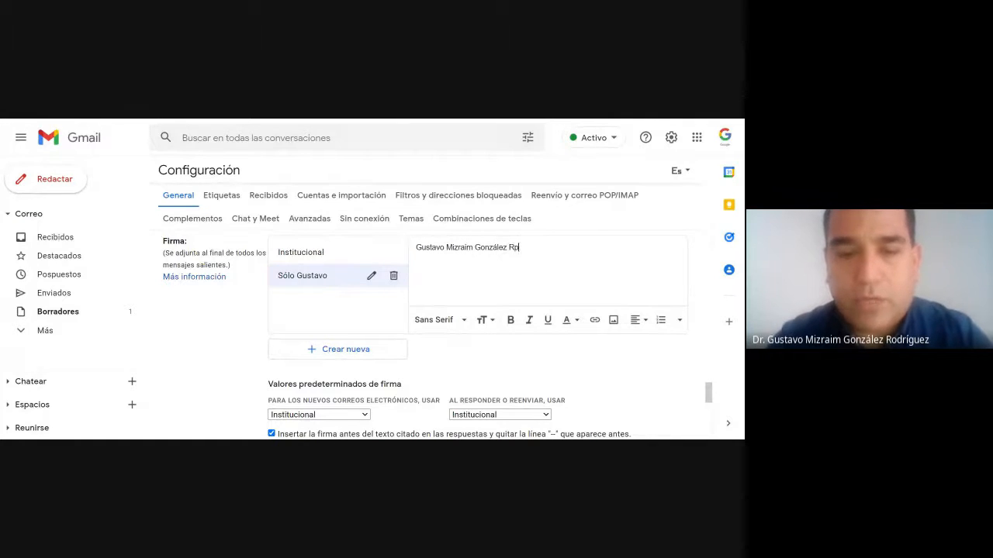
{"action": "key", "text": "BackSpace"}
{"action": "key", "text": "BackSpace"}
{"action": "key", "text": "BackSpace"}
{"action": "key", "text": "BackSpace"}
{"action": "type", "text": "odrig"}
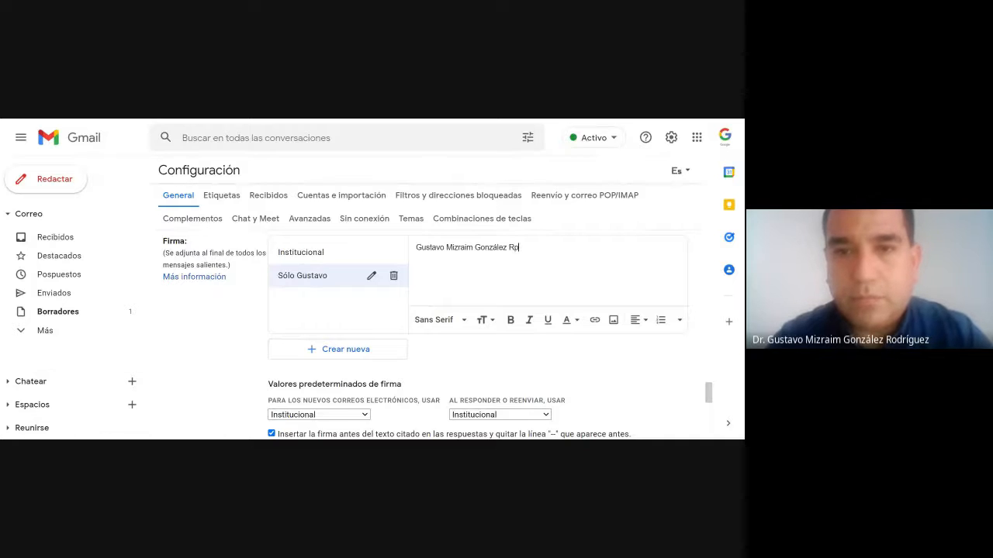
{"action": "type", "text": "uez"}
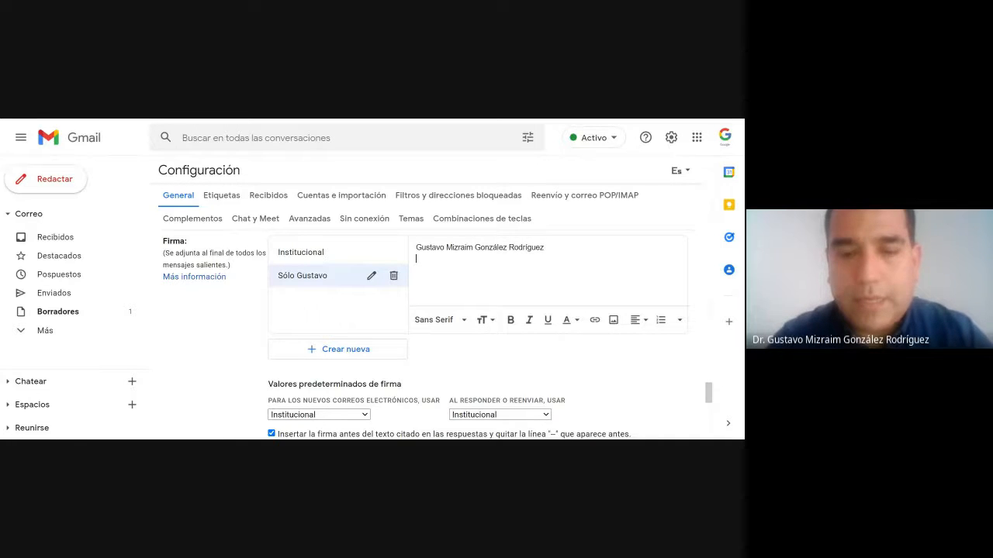
Step: Add "Líder GEG Panamá" as the second line of the new signature
{"action": "type", "text": "Líder"}
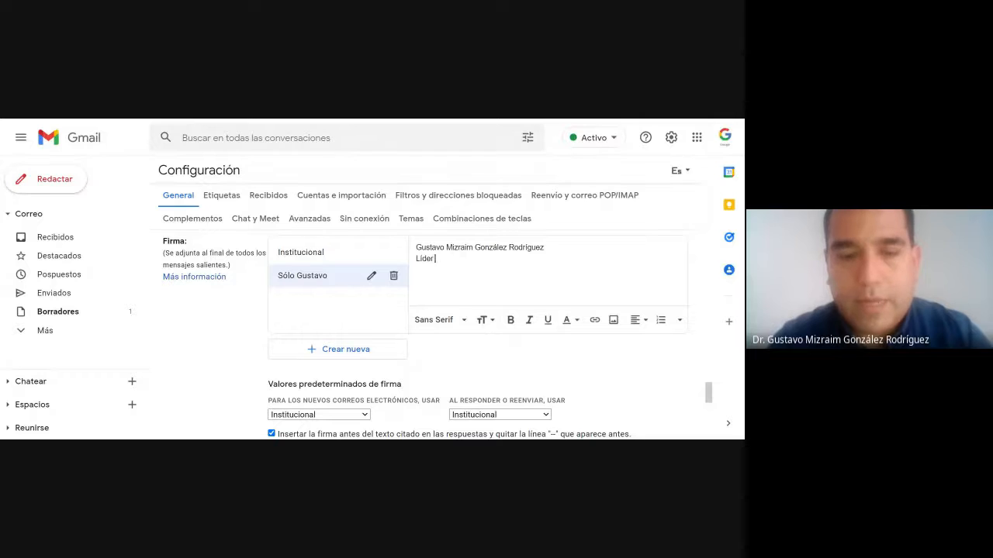
{"action": "type", "text": " EG"}
{"action": "key", "text": "BackSpace"}
{"action": "key", "text": "BackSpace"}
{"action": "type", "text": "GEG"}
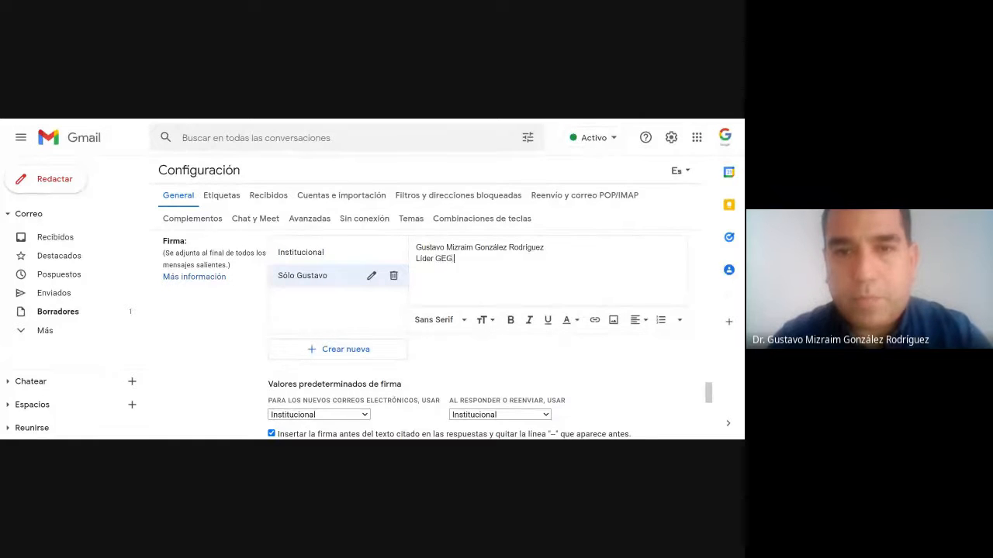
{"action": "type", "text": " Panamá"}
{"action": "key", "text": "Return"}
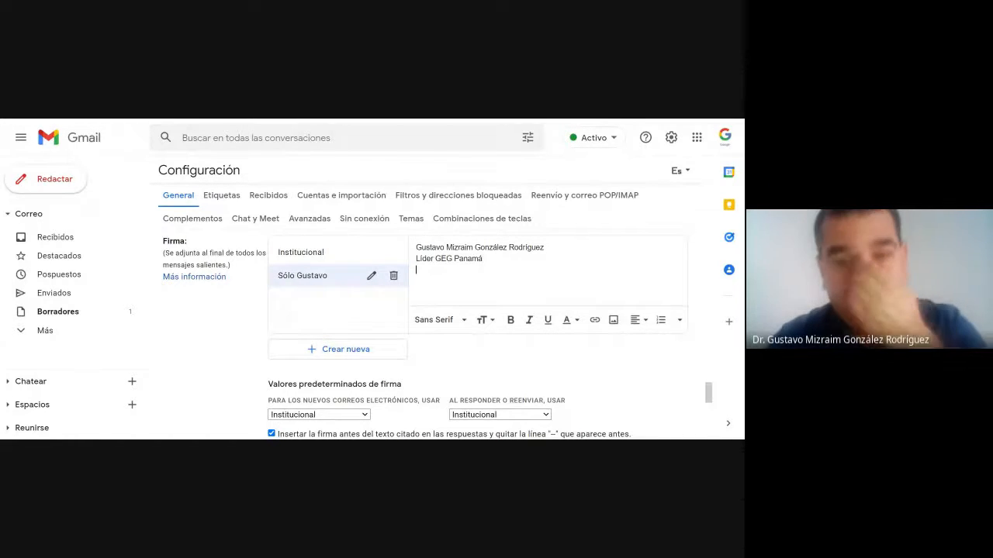
{"action": "type", "text": "www."}
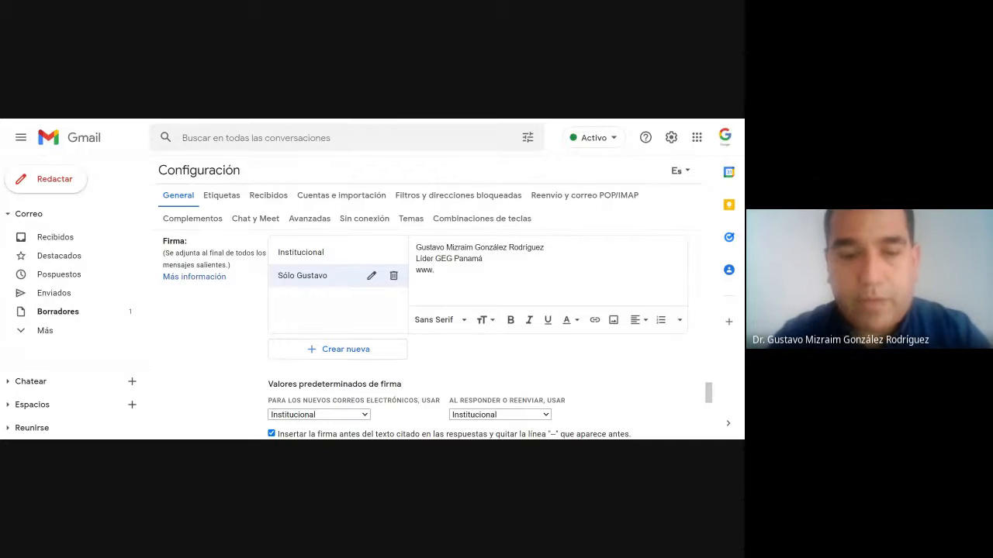
{"action": "type", "text": "tecnoci"}
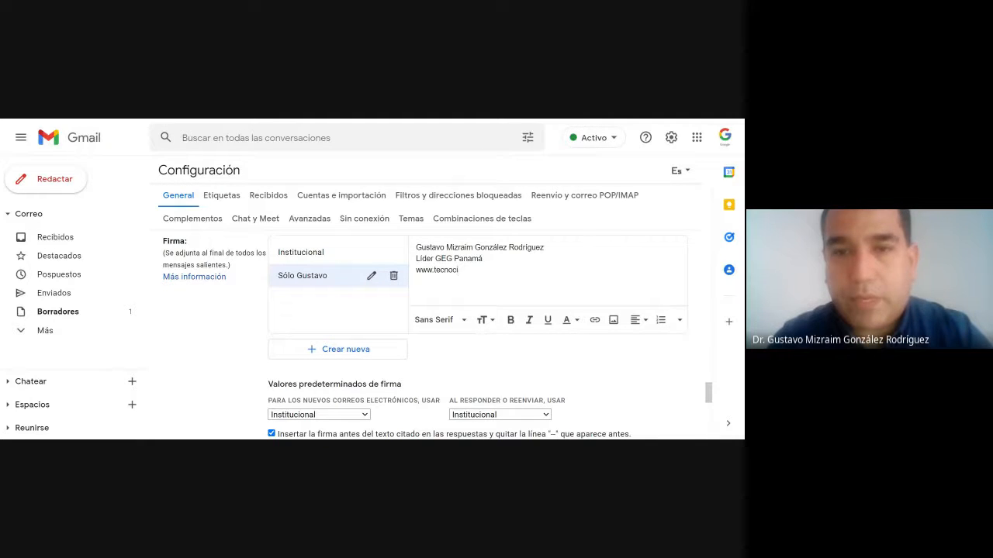
{"action": "key", "text": "BackSpace"}
{"action": "key", "text": "BackSpace"}
{"action": "type", "text": "didactica"}
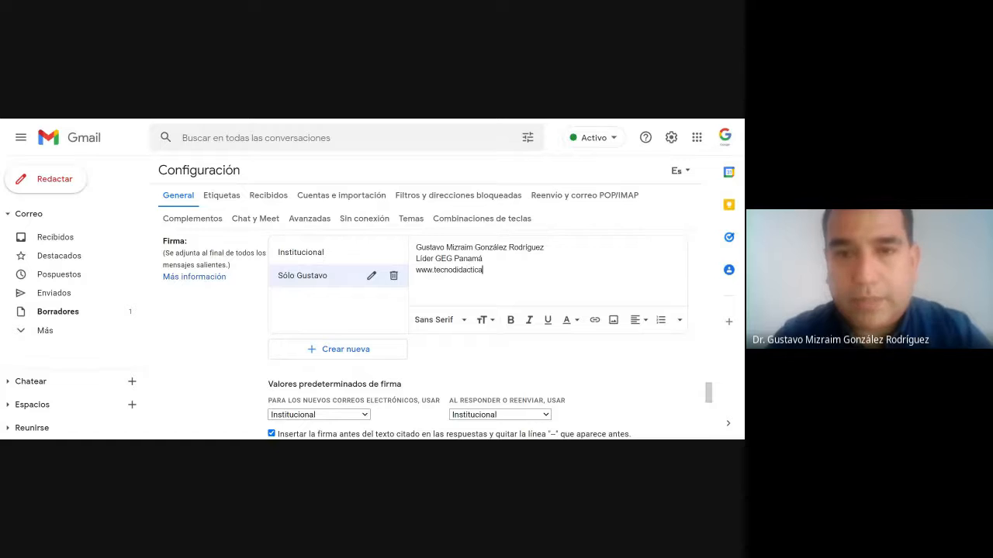
{"action": "type", "text": ".net"}
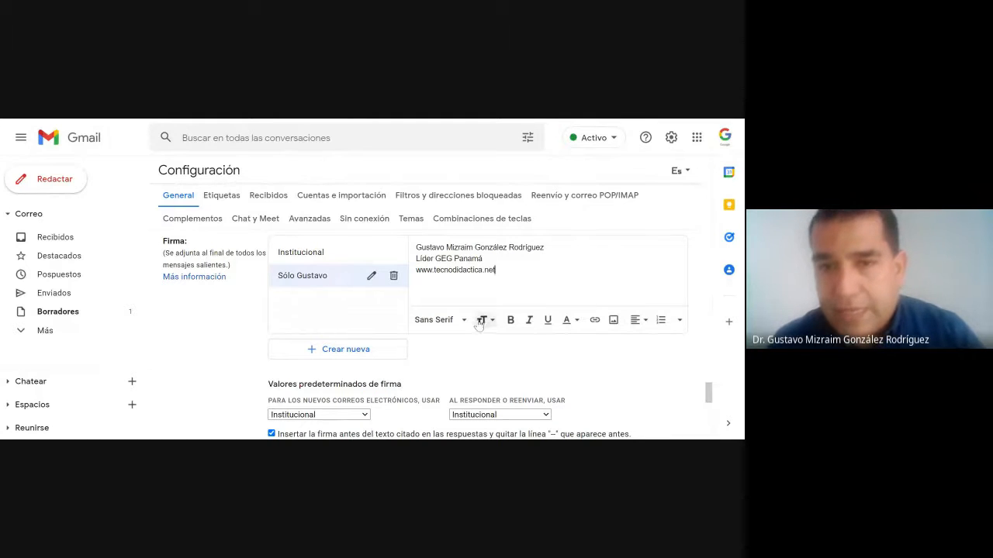
Step: Turn the web address in the new signature's third line into a hyperlink
{"action": "key", "text": "shift+Left"}
{"action": "key", "text": "shift+Left"}
{"action": "key", "text": "shift+Left"}
{"action": "key", "text": "shift+Left"}
{"action": "key", "text": "shift+Left"}
{"action": "key", "text": "shift+Left"}
{"action": "key", "text": "shift+Left"}
{"action": "key", "text": "shift+Left"}
{"action": "key", "text": "shift+Left"}
{"action": "key", "text": "shift+Left"}
{"action": "key", "text": "shift+Left"}
{"action": "key", "text": "shift+Left"}
{"action": "key", "text": "shift+Left"}
{"action": "key", "text": "shift+Left"}
{"action": "key", "text": "shift+Left"}
{"action": "key", "text": "shift+Left"}
{"action": "key", "text": "shift+Left"}
{"action": "key", "text": "shift+Left"}
{"action": "key", "text": "shift+Left"}
{"action": "key", "text": "shift+Left"}
{"action": "key", "text": "shift+Left"}
{"action": "key", "text": "shift+Left"}
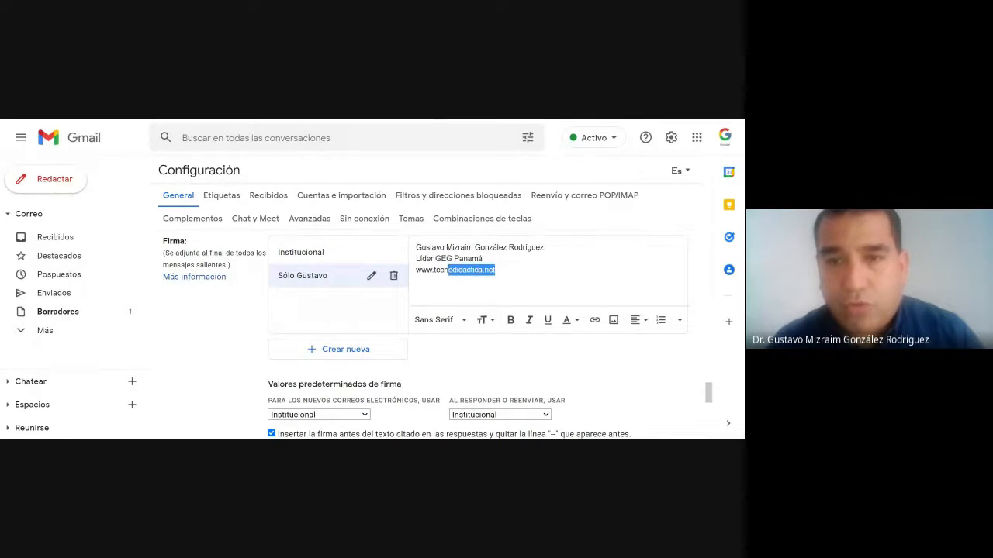
{"action": "left_click", "coordinate": [594, 320]}
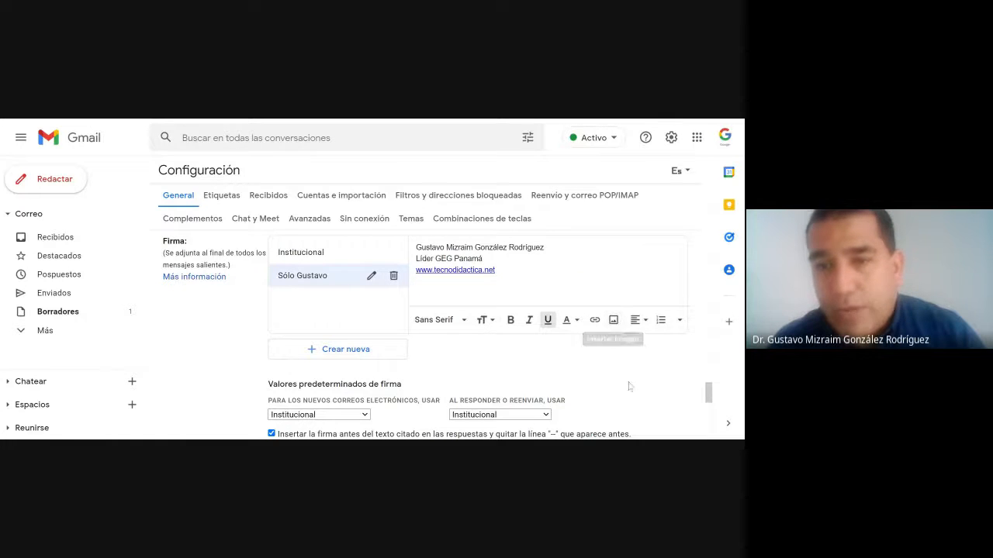
Step: Upload an image file from the device to add it to the new signature
{"action": "left_click", "coordinate": [616, 324]}
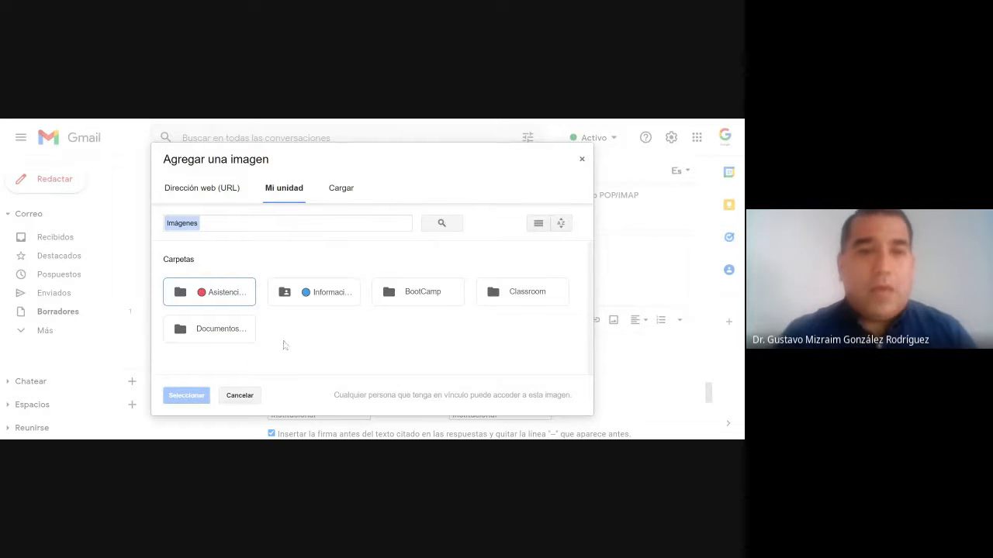
{"action": "left_click", "coordinate": [342, 191]}
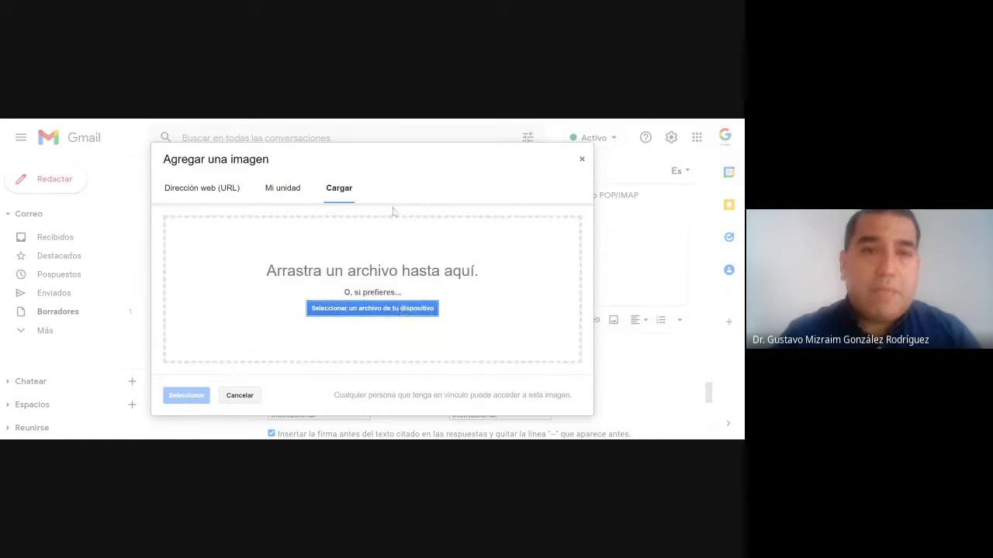
{"action": "left_click", "coordinate": [384, 311]}
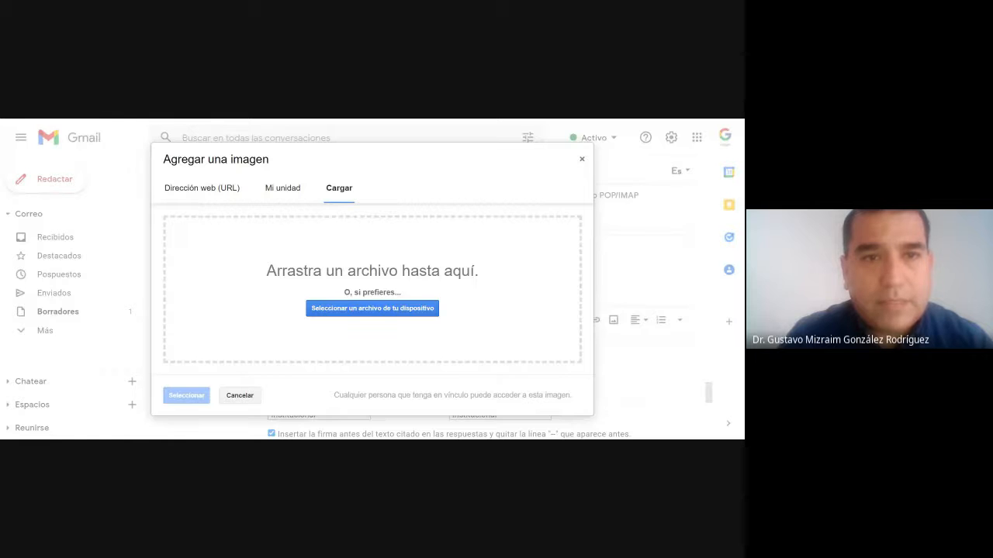
{"action": "left_click", "coordinate": [466, 293]}
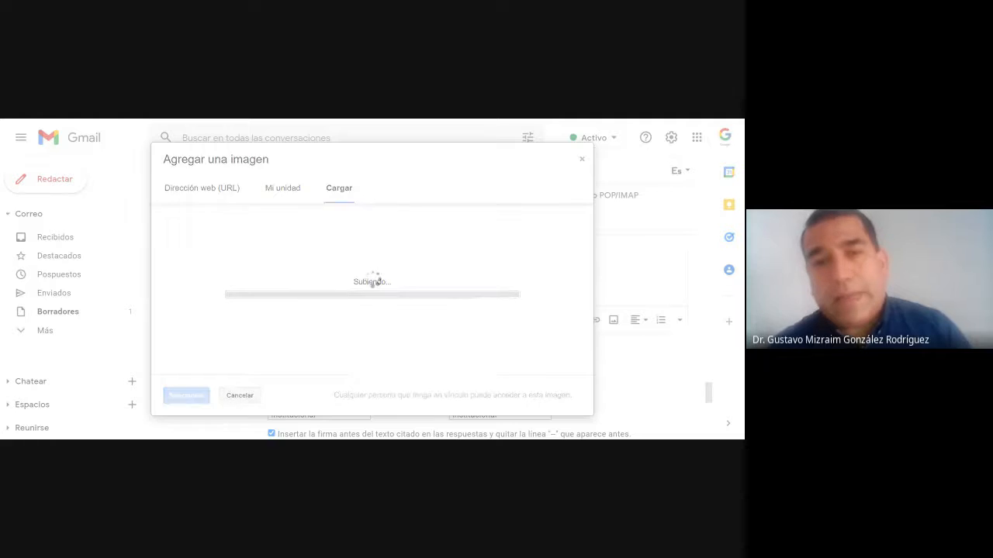
Step: Set the image inserted above the name in the new signature to the Pequeño size
{"action": "scroll", "coordinate": [565, 289], "scroll_direction": "up", "scroll_amount": 2}
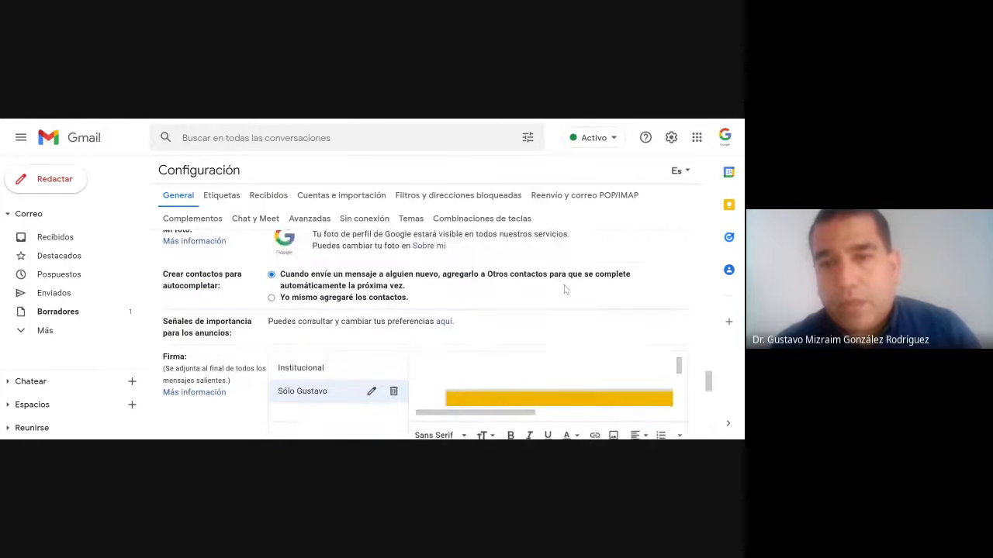
{"action": "scroll", "coordinate": [565, 289], "scroll_direction": "down", "scroll_amount": 2}
{"action": "left_click", "coordinate": [567, 289]}
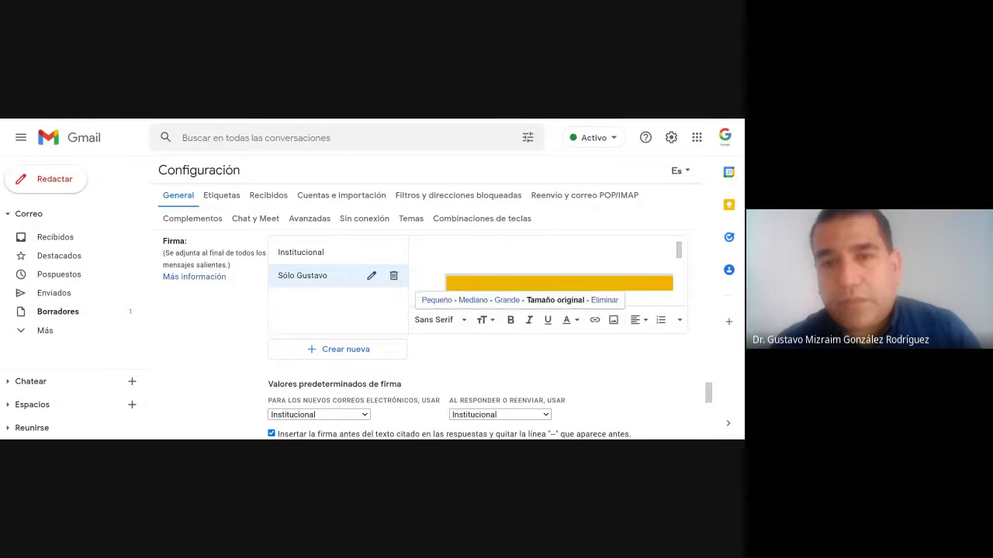
{"action": "left_click", "coordinate": [435, 301]}
{"action": "scroll", "coordinate": [565, 284], "scroll_direction": "down", "scroll_amount": 2}
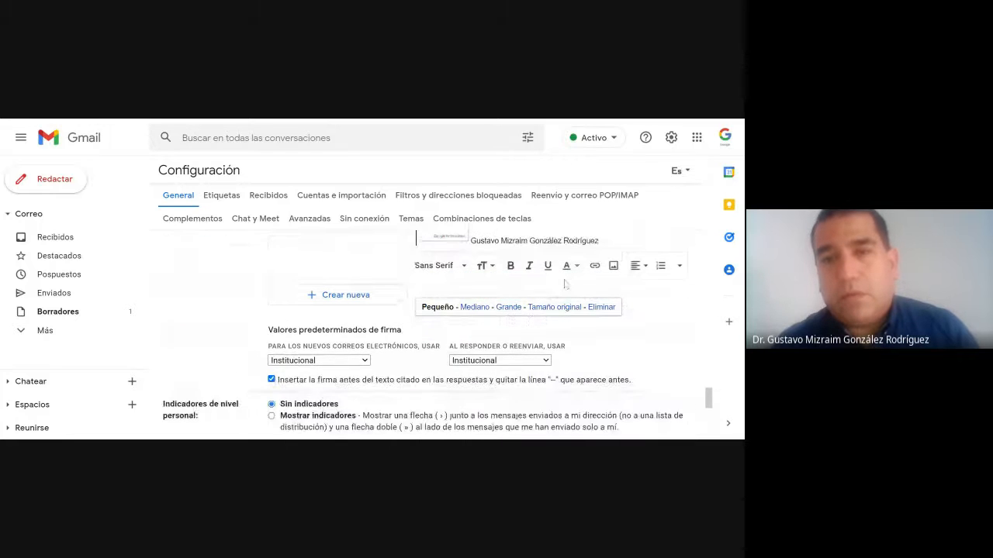
{"action": "scroll", "coordinate": [565, 285], "scroll_direction": "up", "scroll_amount": 3}
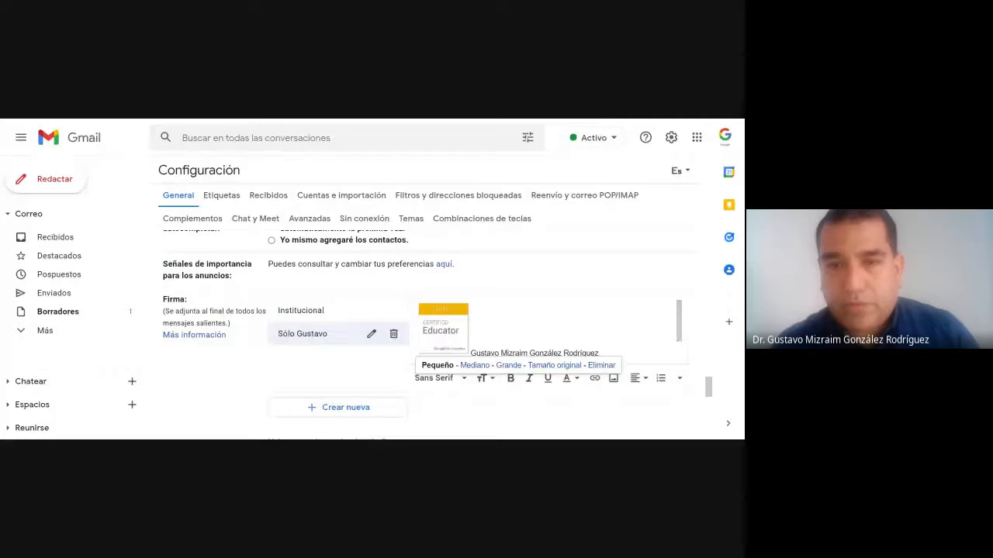
Step: Delete the image above the name and upload it from the device below the web address, at the Pequeño size
{"action": "left_click_drag", "start_coordinate": [470, 353], "coordinate": [417, 330]}
{"action": "key", "text": "Delete"}
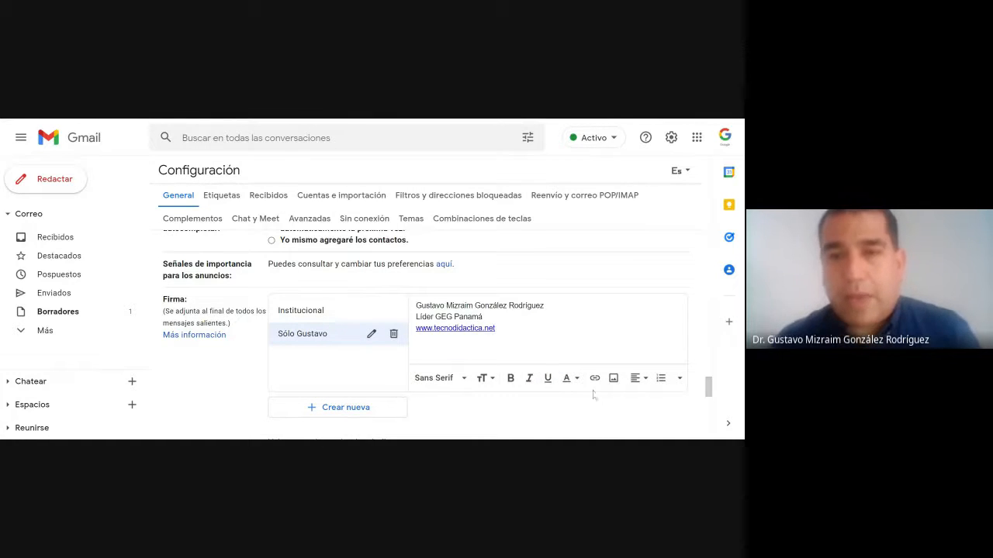
{"action": "left_click", "coordinate": [613, 377]}
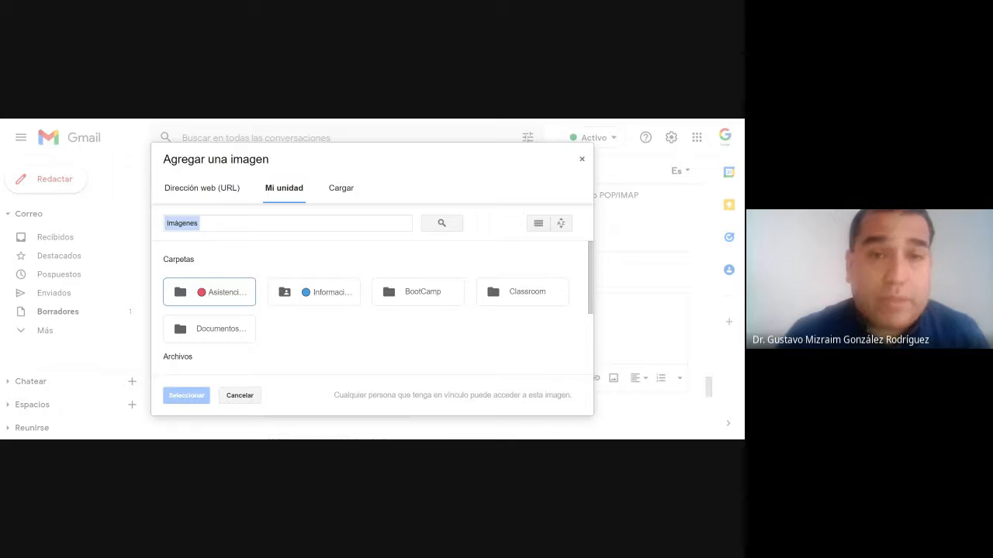
{"action": "left_click", "coordinate": [341, 191]}
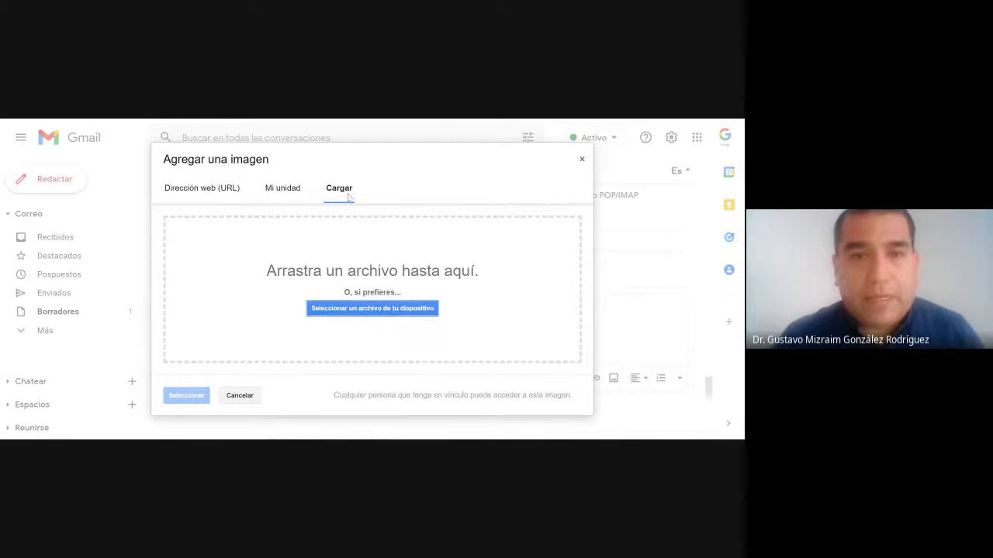
{"action": "left_click", "coordinate": [379, 309]}
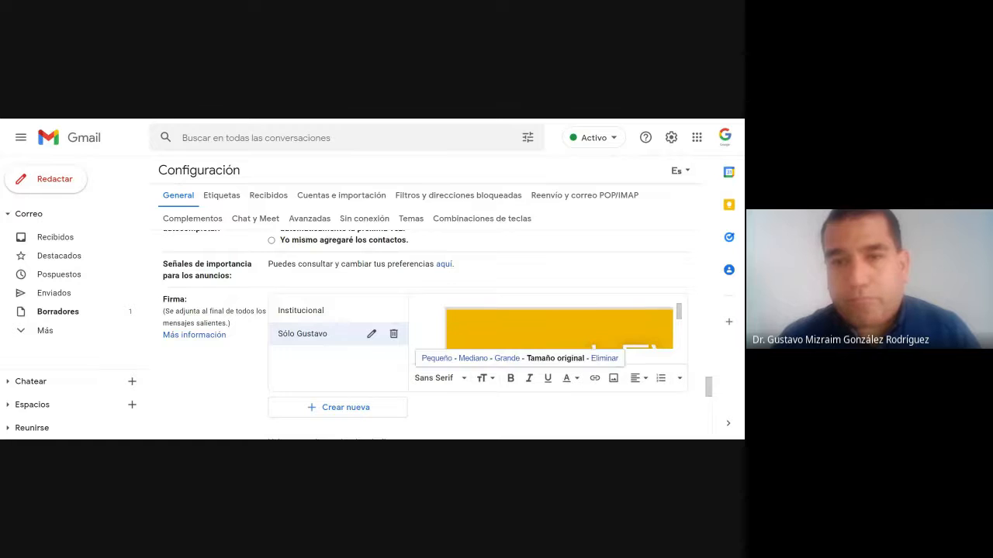
{"action": "left_click", "coordinate": [436, 359]}
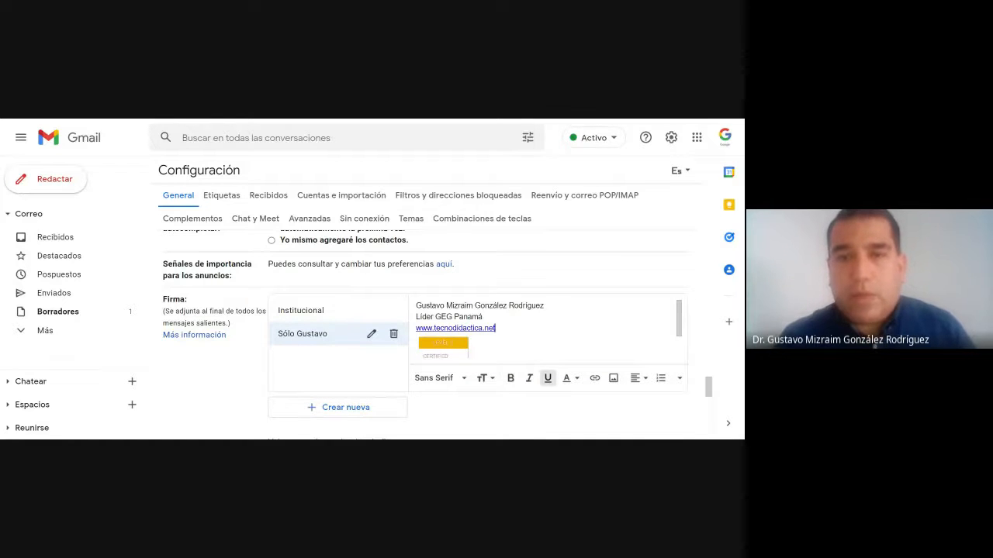
Step: Make the name in the first line of the new signature bold and italic
{"action": "left_click_drag", "start_coordinate": [544, 306], "coordinate": [416, 305]}
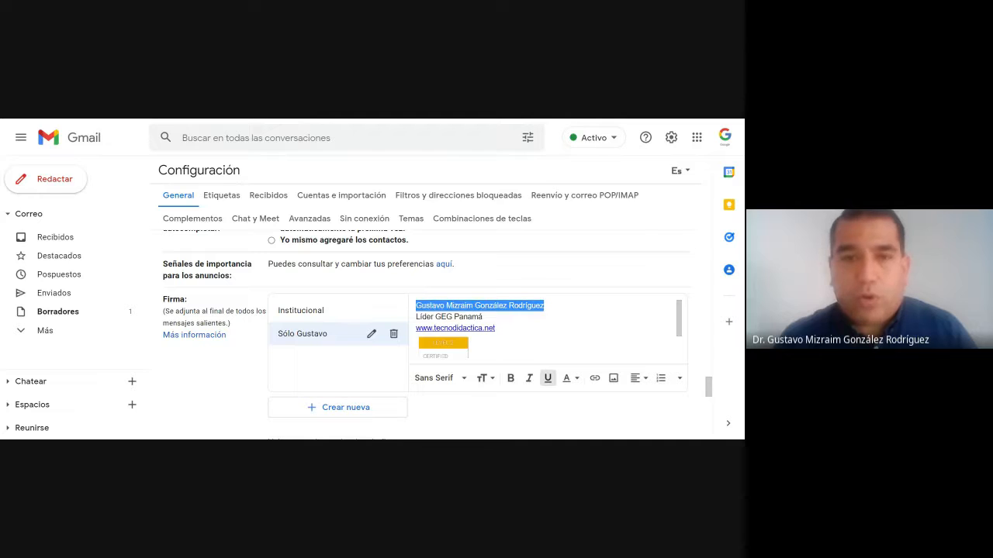
{"action": "left_click", "coordinate": [510, 378]}
{"action": "left_click", "coordinate": [528, 379]}
{"action": "left_click", "coordinate": [497, 329]}
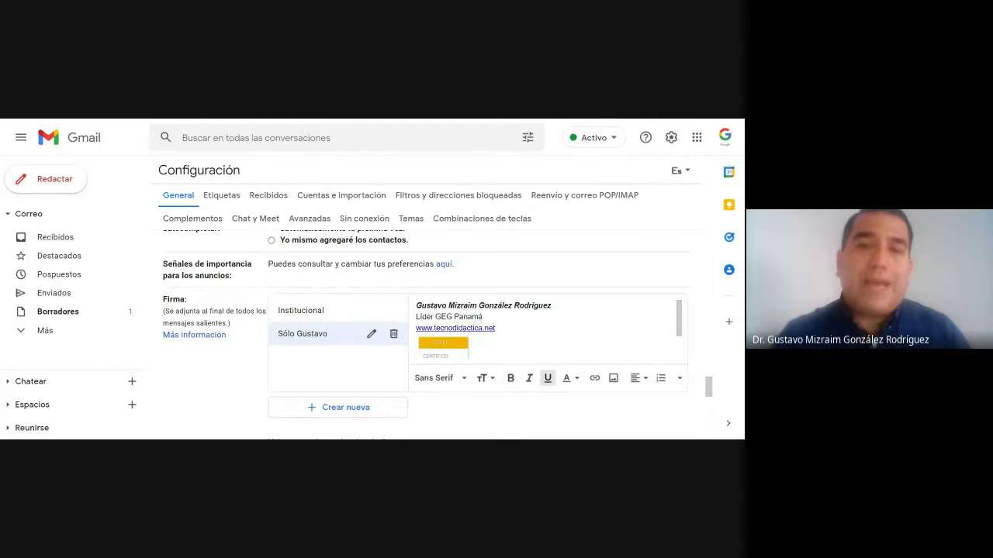
Step: Review the automatic reply options below the signature section and save the settings changes
{"action": "scroll", "coordinate": [497, 328], "scroll_direction": "down", "scroll_amount": 1}
{"action": "scroll", "coordinate": [467, 346], "scroll_direction": "up", "scroll_amount": 1}
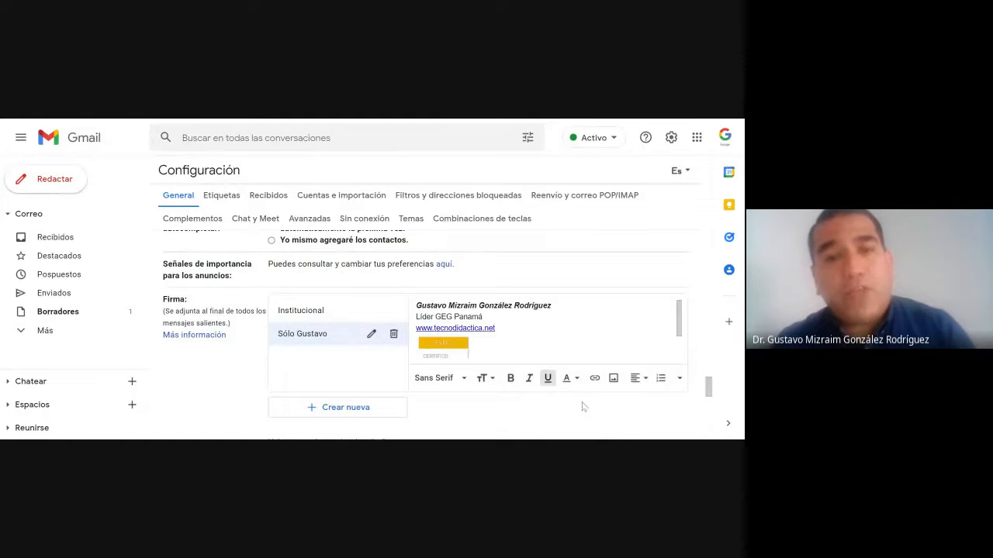
{"action": "scroll", "coordinate": [587, 408], "scroll_direction": "down", "scroll_amount": 10}
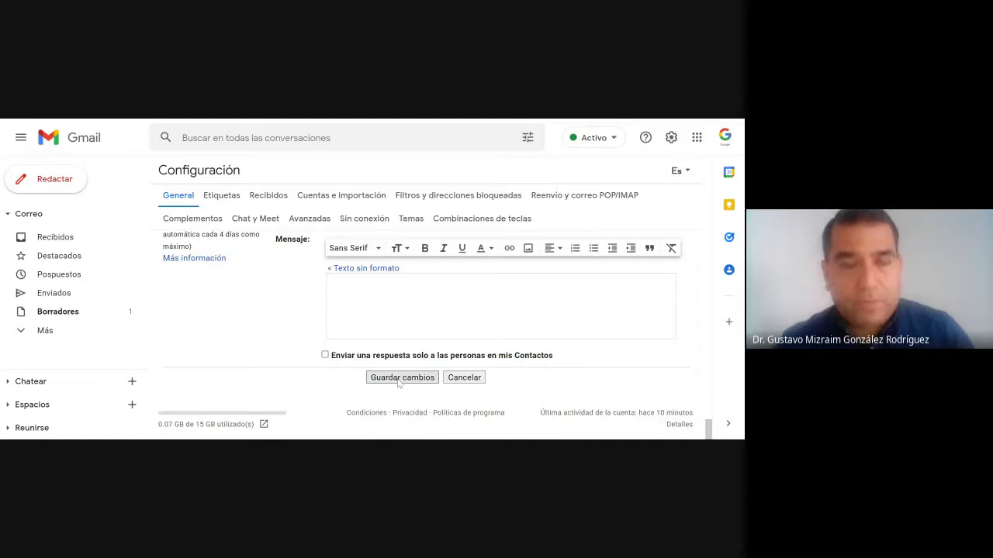
{"action": "scroll", "coordinate": [411, 384], "scroll_direction": "up", "scroll_amount": 3}
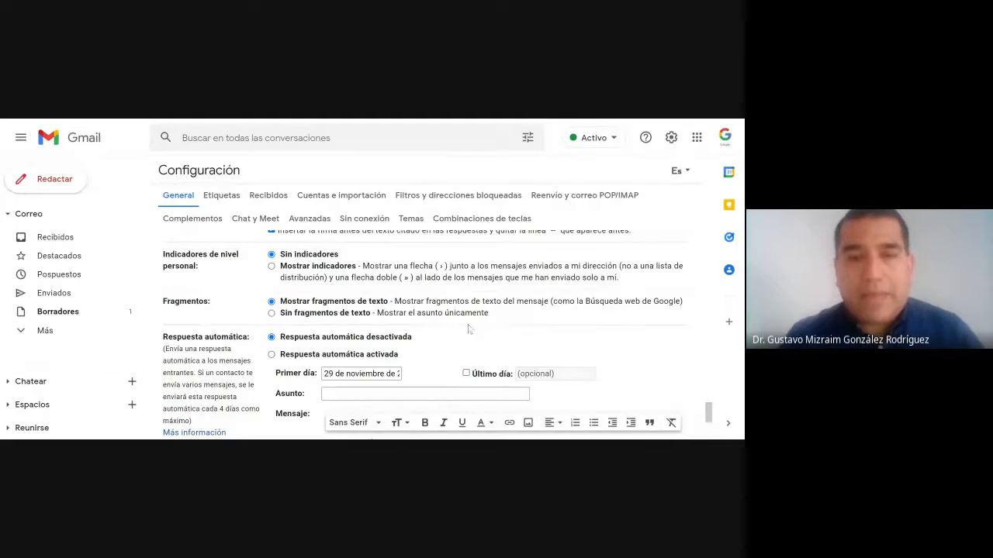
{"action": "scroll", "coordinate": [504, 335], "scroll_direction": "down", "scroll_amount": 1}
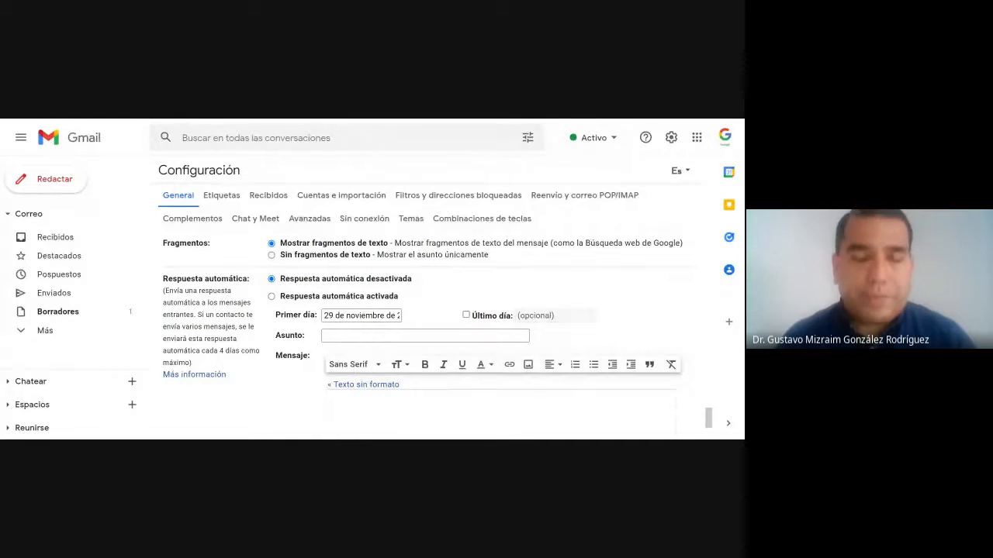
{"action": "scroll", "coordinate": [430, 334], "scroll_direction": "down", "scroll_amount": 3}
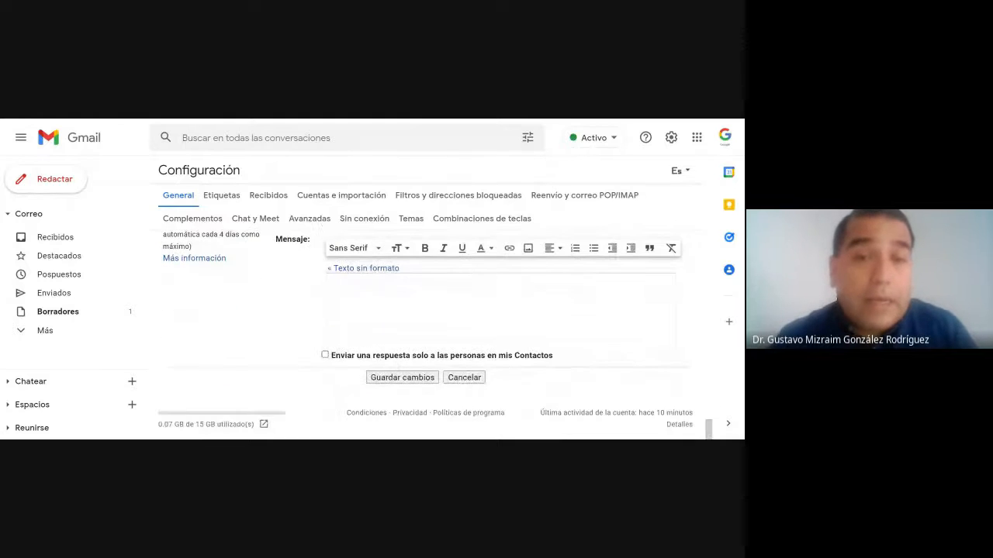
{"action": "scroll", "coordinate": [430, 333], "scroll_direction": "up", "scroll_amount": 3}
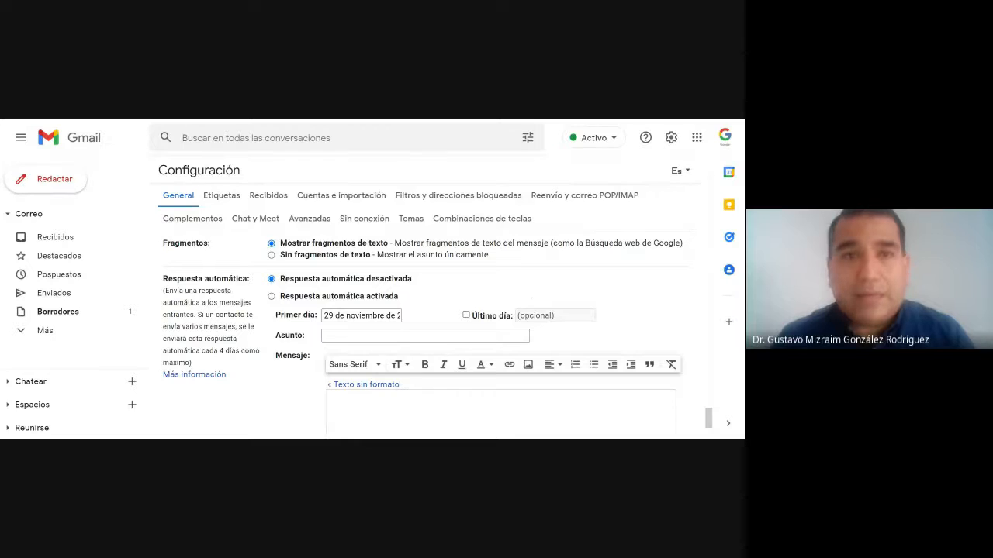
{"action": "scroll", "coordinate": [359, 312], "scroll_direction": "down", "scroll_amount": 3}
{"action": "scroll", "coordinate": [358, 311], "scroll_direction": "up", "scroll_amount": 2}
{"action": "scroll", "coordinate": [358, 312], "scroll_direction": "up", "scroll_amount": 2}
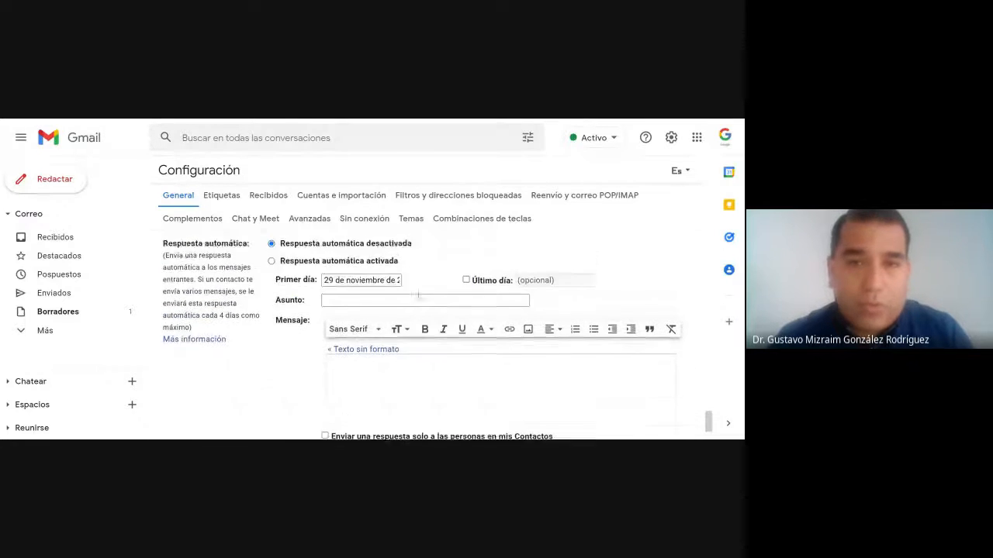
{"action": "scroll", "coordinate": [475, 313], "scroll_direction": "down", "scroll_amount": 3}
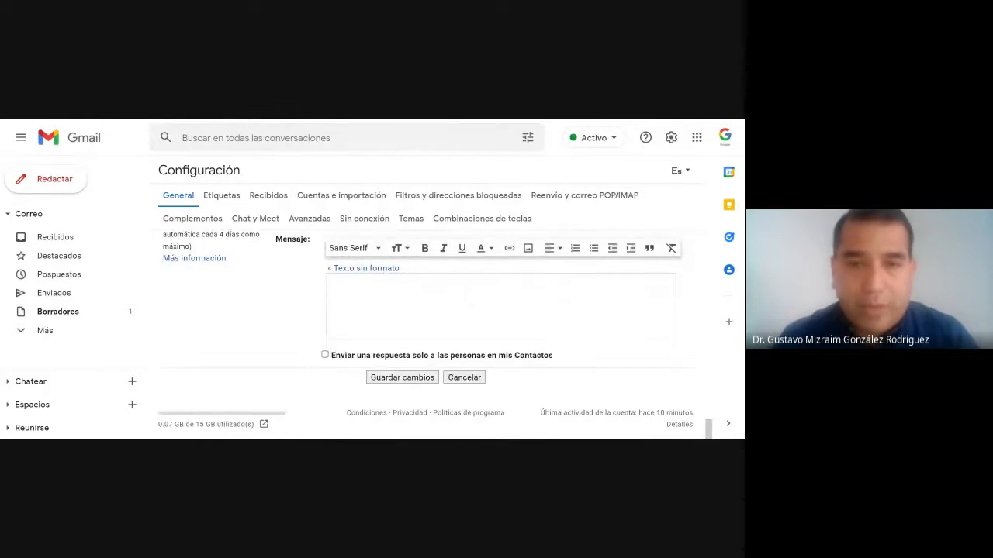
{"action": "left_click", "coordinate": [402, 377]}
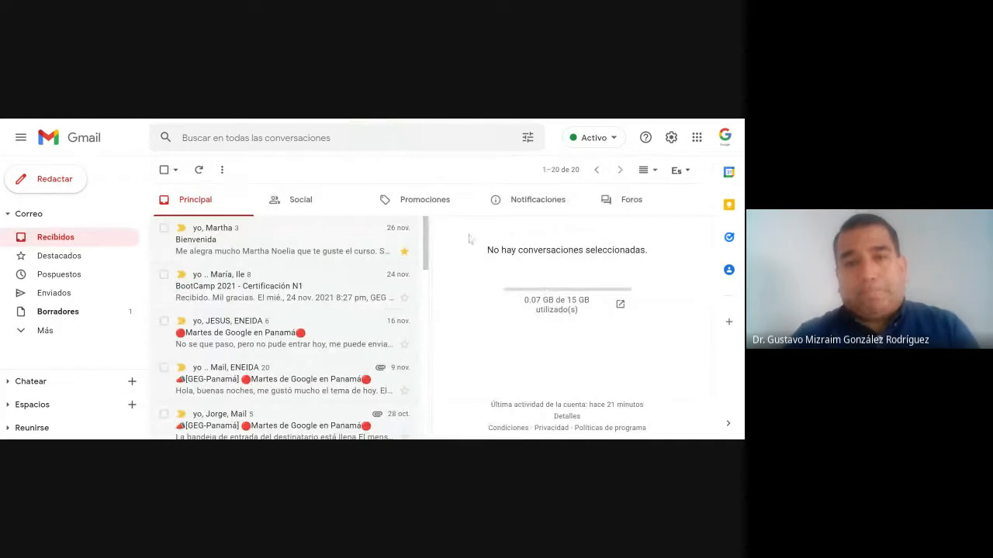
Step: Start a new message and replace its Institucional signature with the newly created personal one
{"action": "left_click", "coordinate": [65, 182]}
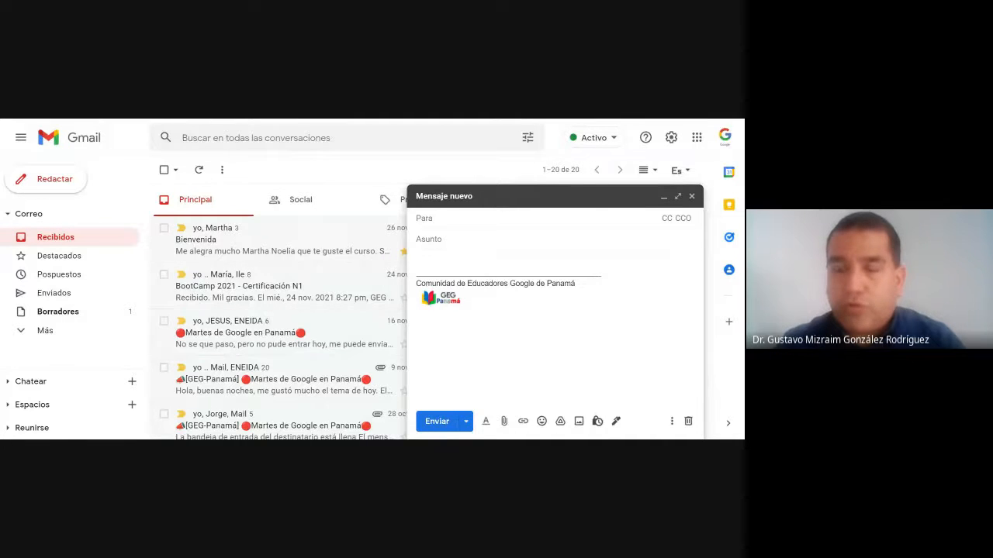
{"action": "left_click", "coordinate": [617, 423]}
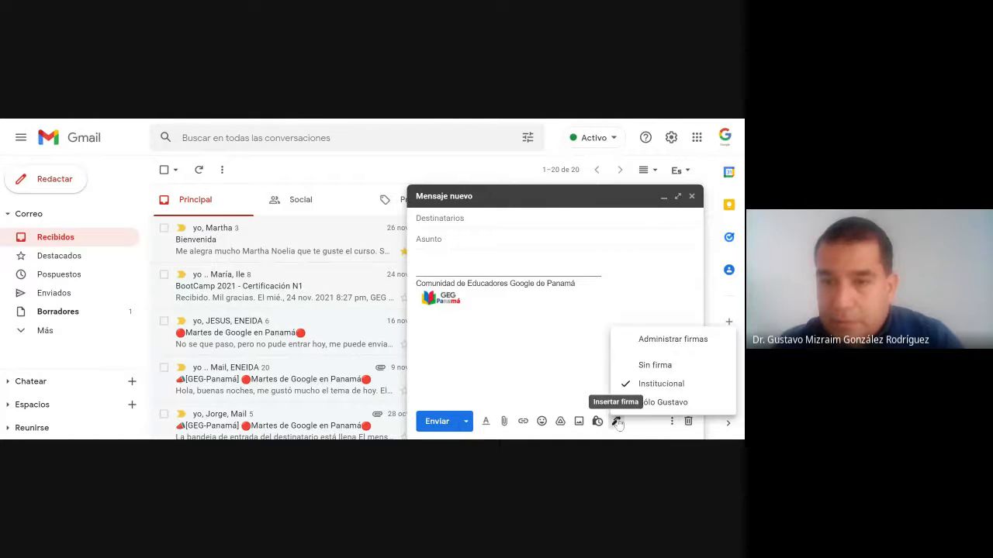
{"action": "left_click", "coordinate": [658, 409]}
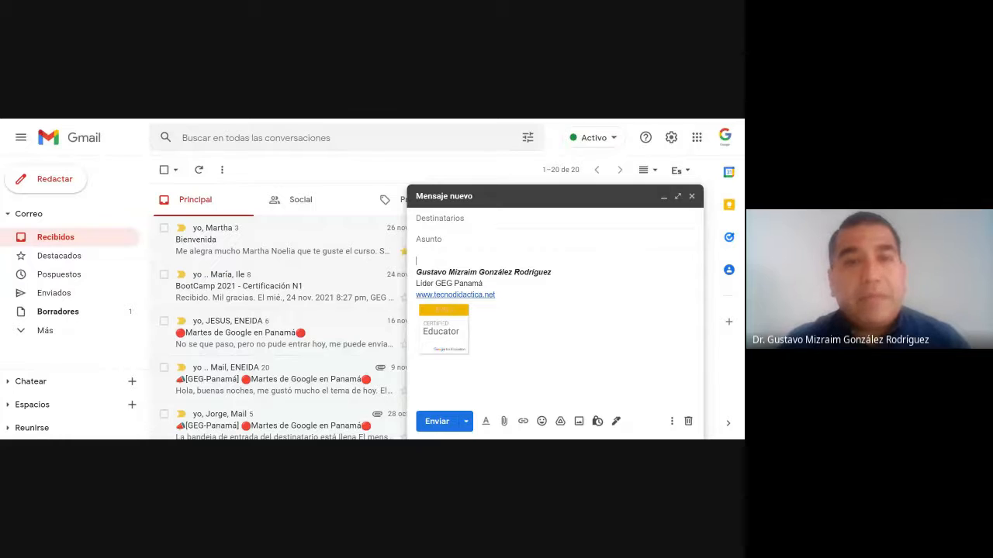
Step: Remove the signature from the new message by choosing Sin firma
{"action": "left_click", "coordinate": [617, 422]}
{"action": "left_click", "coordinate": [634, 365]}
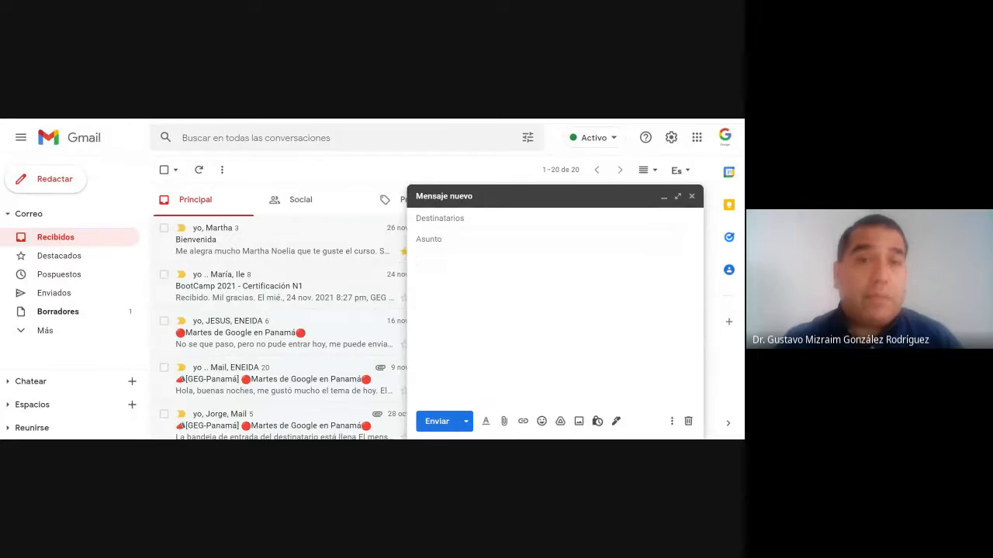
Step: Open signature management from the new message, minimise the draft and look through the general settings
{"action": "left_click", "coordinate": [615, 421]}
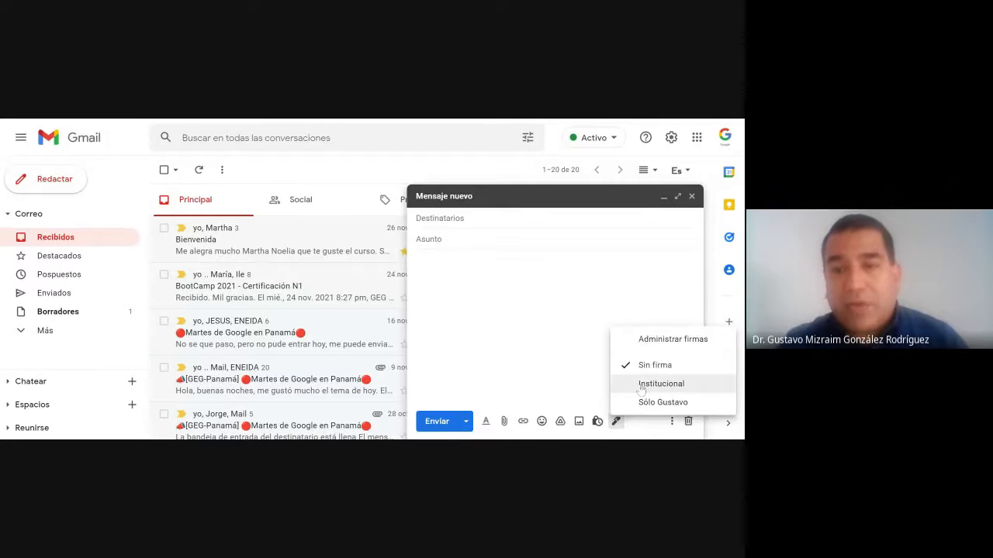
{"action": "left_click", "coordinate": [663, 342]}
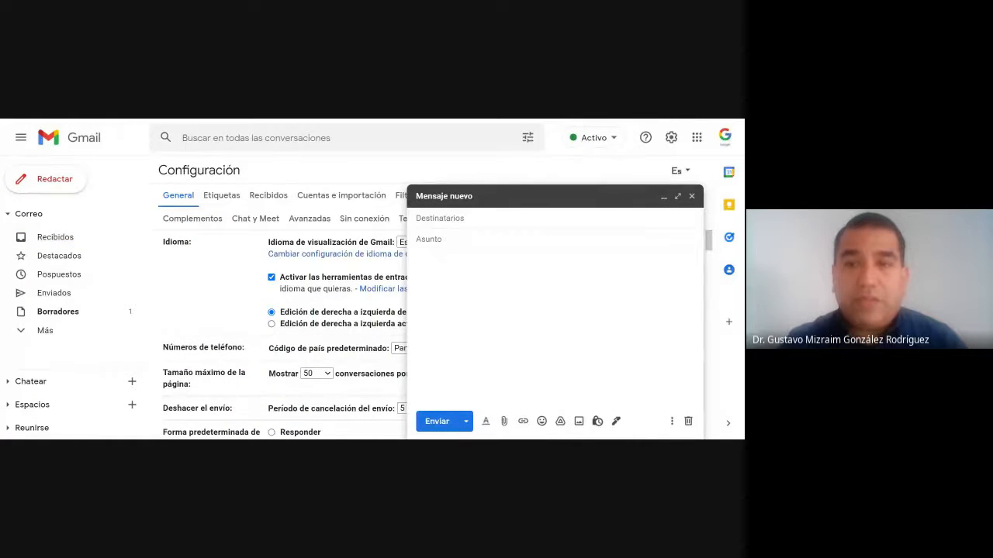
{"action": "left_click", "coordinate": [663, 197]}
{"action": "scroll", "coordinate": [376, 310], "scroll_direction": "down", "scroll_amount": 2}
{"action": "scroll", "coordinate": [431, 310], "scroll_direction": "down", "scroll_amount": 10}
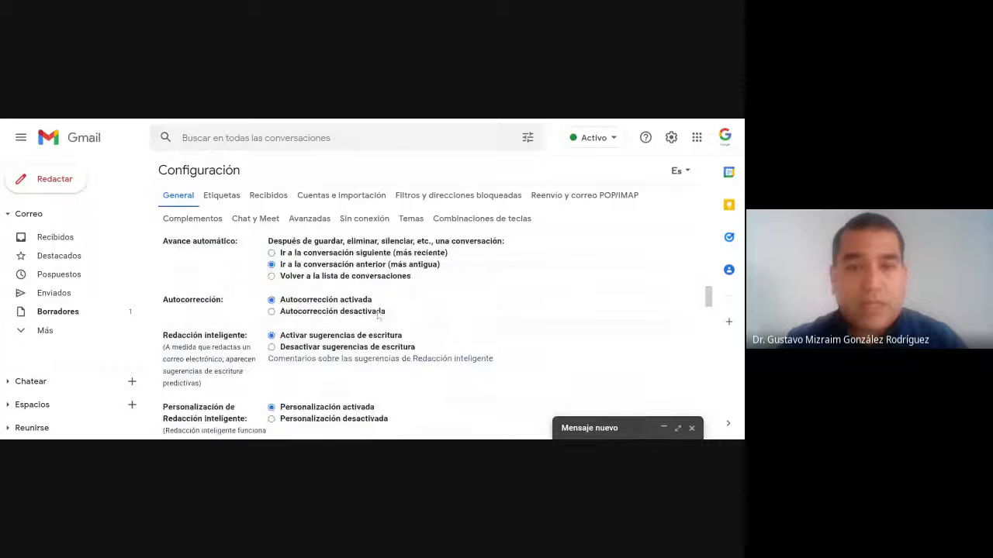
{"action": "scroll", "coordinate": [429, 314], "scroll_direction": "down", "scroll_amount": 2}
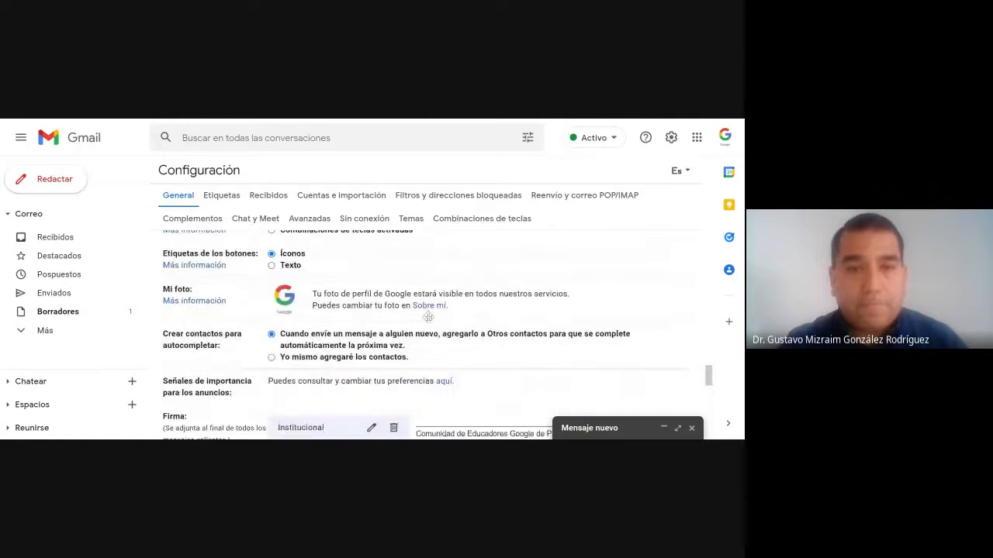
{"action": "scroll", "coordinate": [429, 314], "scroll_direction": "up", "scroll_amount": 10}
{"action": "scroll", "coordinate": [429, 314], "scroll_direction": "up", "scroll_amount": 5}
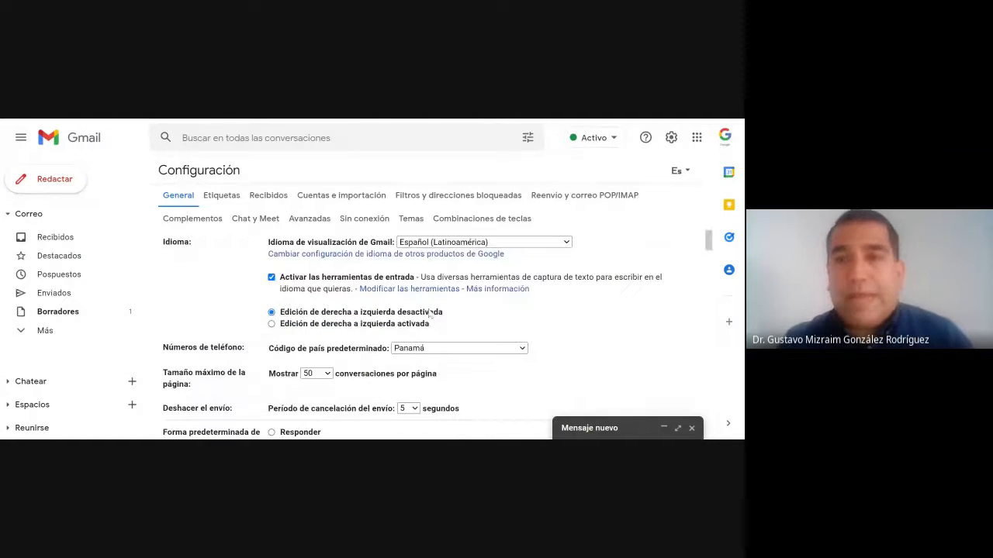
Step: Open the label settings and examine the display options for system labels, categories and custom labels
{"action": "left_click", "coordinate": [230, 200]}
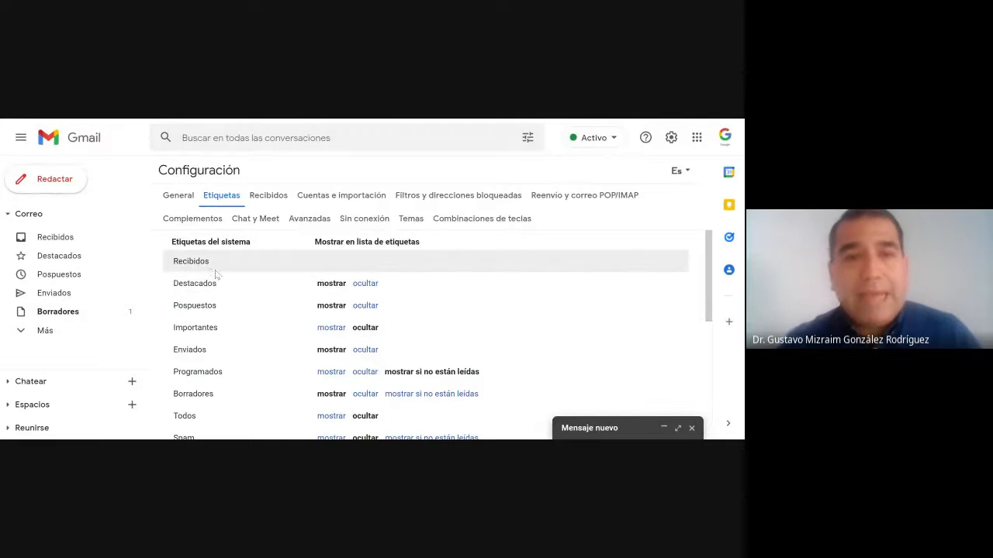
{"action": "scroll", "coordinate": [239, 252], "scroll_direction": "down", "scroll_amount": 3}
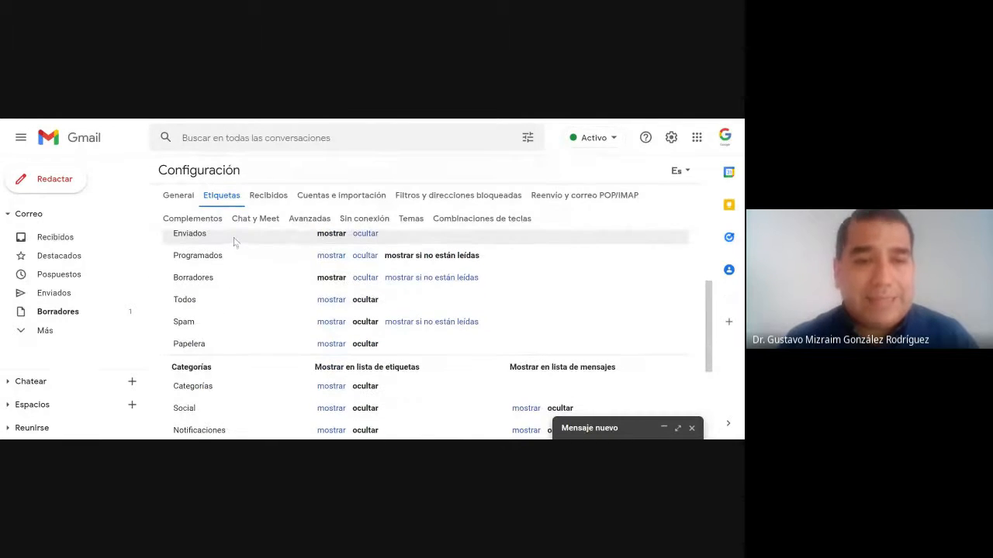
{"action": "scroll", "coordinate": [234, 241], "scroll_direction": "down", "scroll_amount": 3}
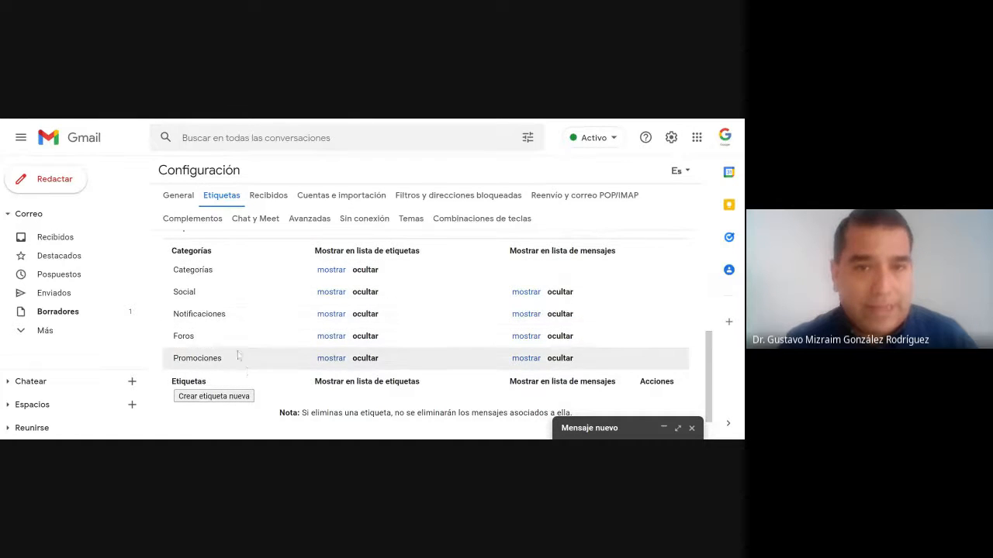
{"action": "scroll", "coordinate": [263, 326], "scroll_direction": "up", "scroll_amount": 6}
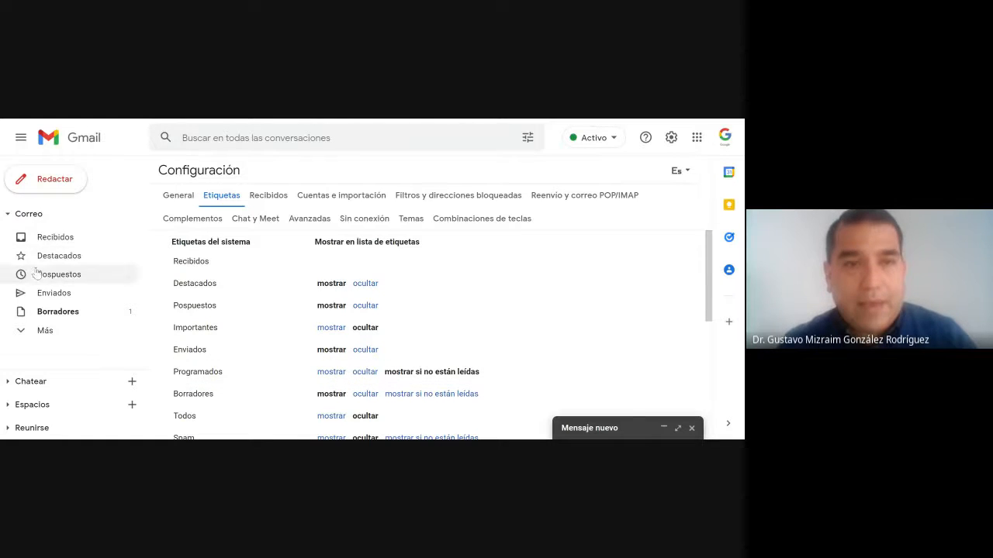
{"action": "scroll", "coordinate": [260, 311], "scroll_direction": "down", "scroll_amount": 10}
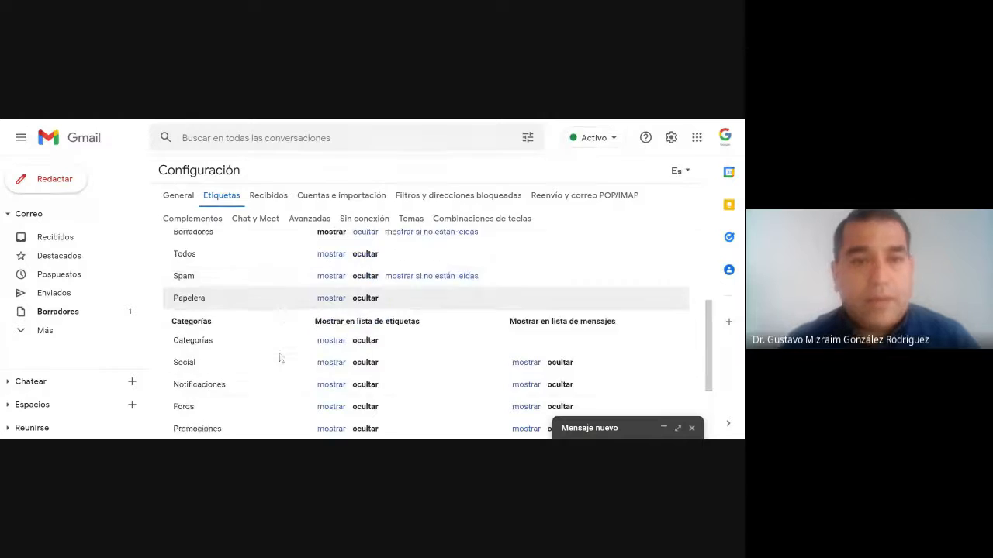
{"action": "scroll", "coordinate": [216, 337], "scroll_direction": "up", "scroll_amount": 1}
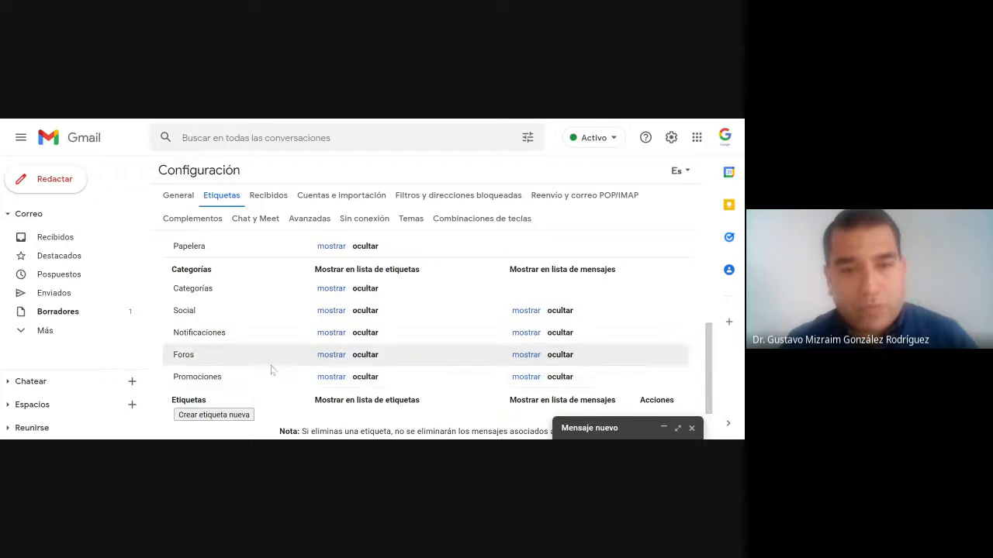
Step: Create a new label named BootCamp2021 without nesting it and check its entry in the label settings
{"action": "scroll", "coordinate": [270, 370], "scroll_direction": "down", "scroll_amount": 2}
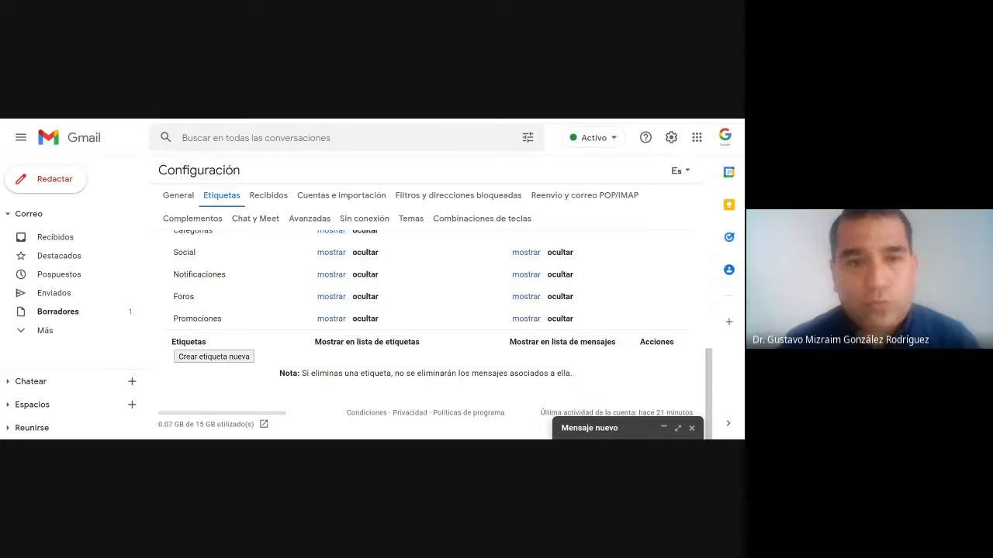
{"action": "left_click", "coordinate": [239, 360]}
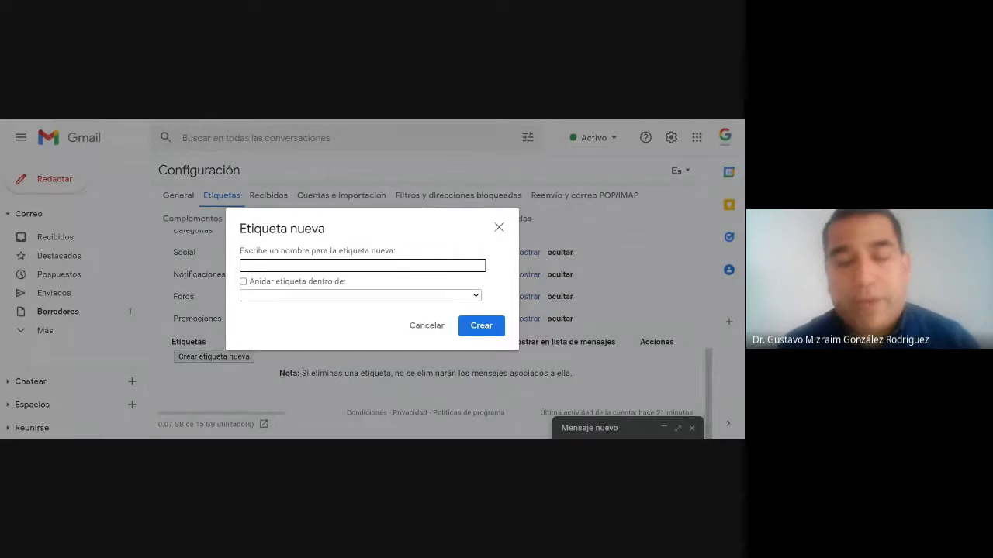
{"action": "type", "text": "BootC"}
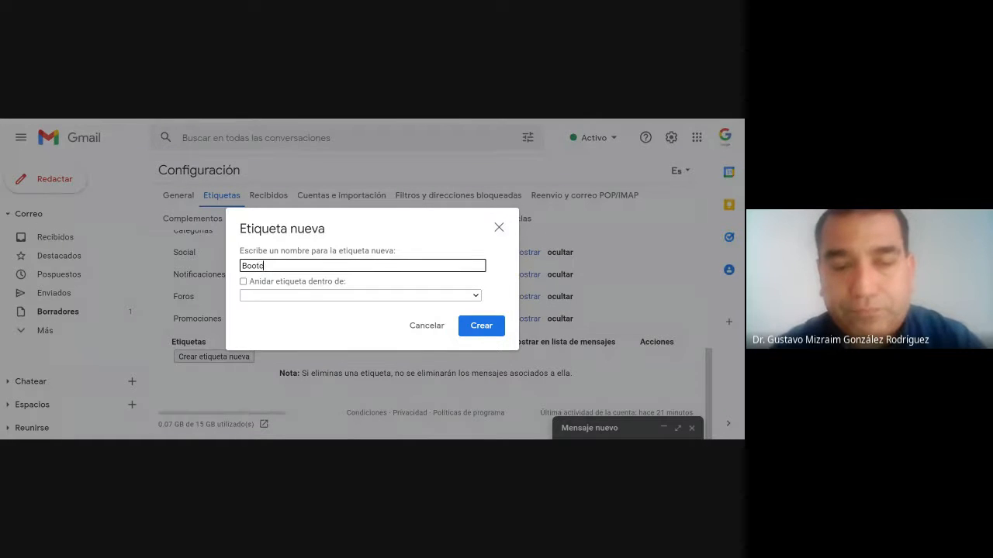
{"action": "type", "text": "amp"}
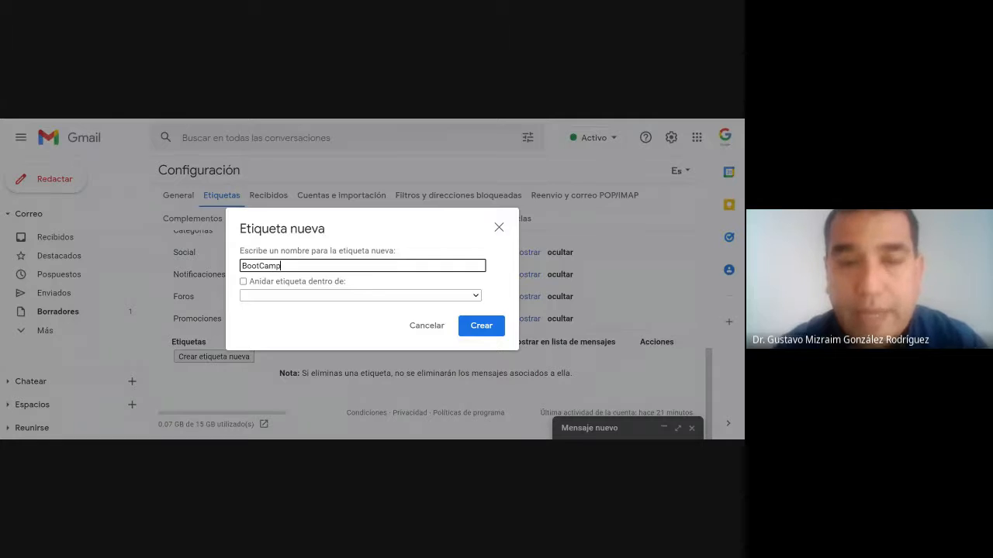
{"action": "type", "text": "2021"}
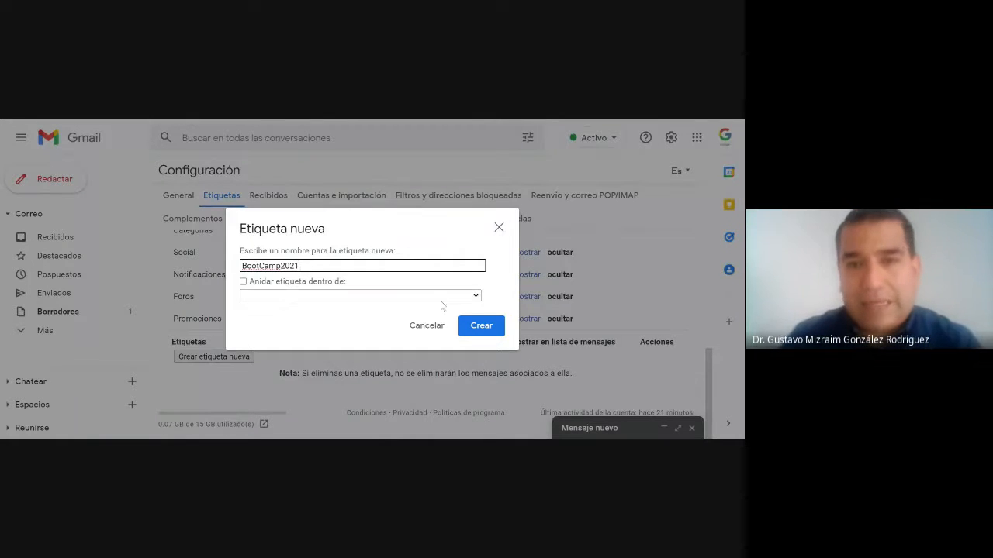
{"action": "left_click", "coordinate": [476, 326]}
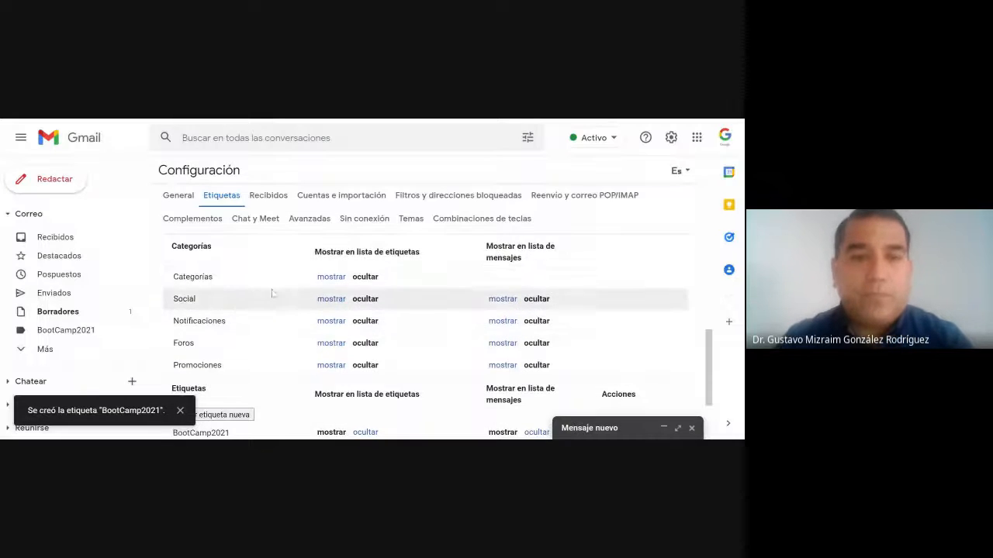
{"action": "scroll", "coordinate": [273, 293], "scroll_direction": "down", "scroll_amount": 3}
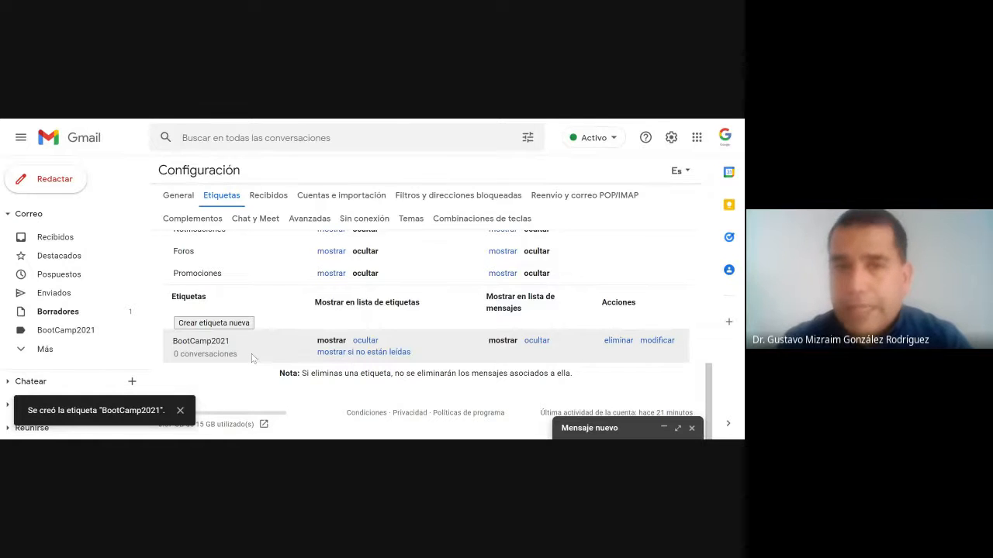
{"action": "scroll", "coordinate": [251, 354], "scroll_direction": "up", "scroll_amount": 8}
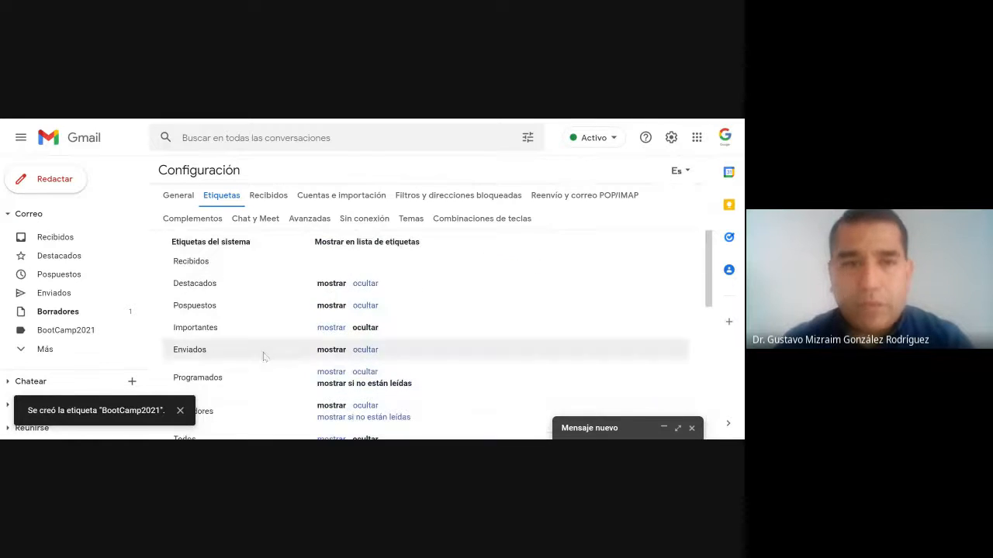
Step: Open the Spam folder and mark the BootCamp2021 Nicaragua group message as not spam
{"action": "left_click", "coordinate": [80, 236]}
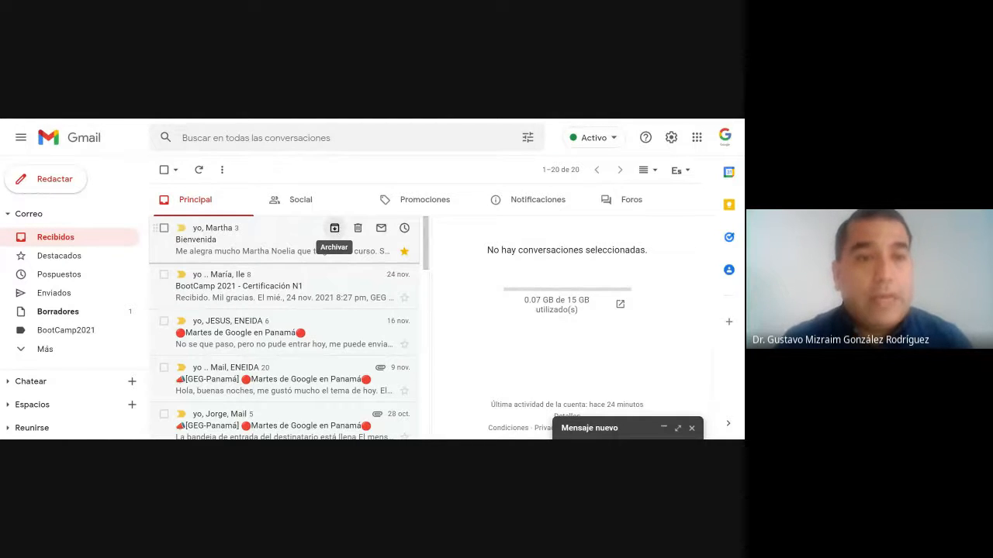
{"action": "left_click", "coordinate": [47, 349]}
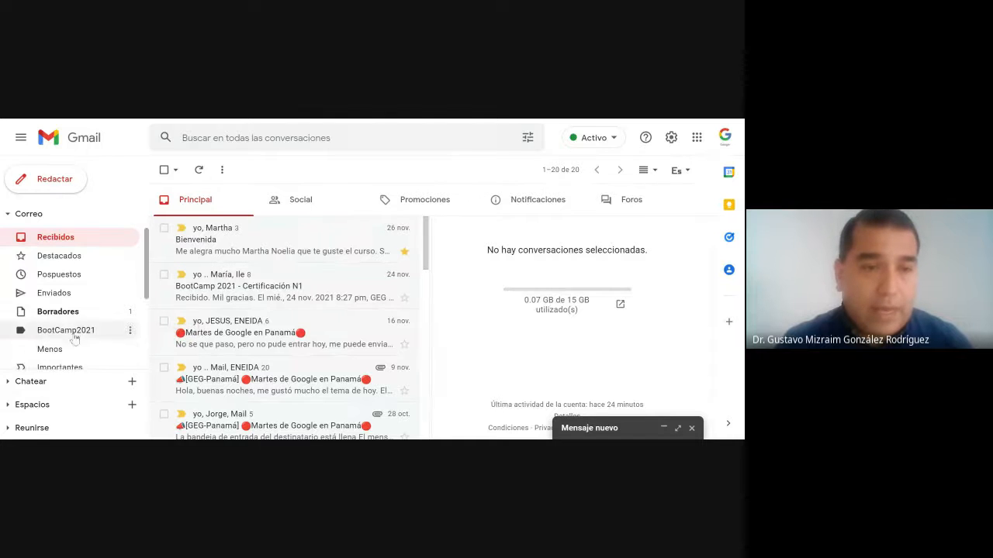
{"action": "scroll", "coordinate": [78, 330], "scroll_direction": "down", "scroll_amount": 3}
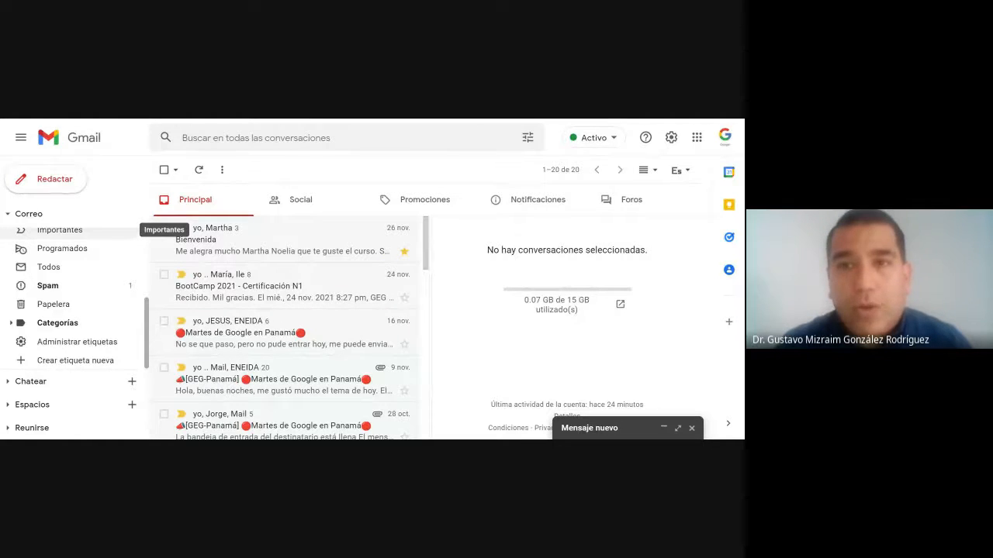
{"action": "left_click", "coordinate": [90, 289]}
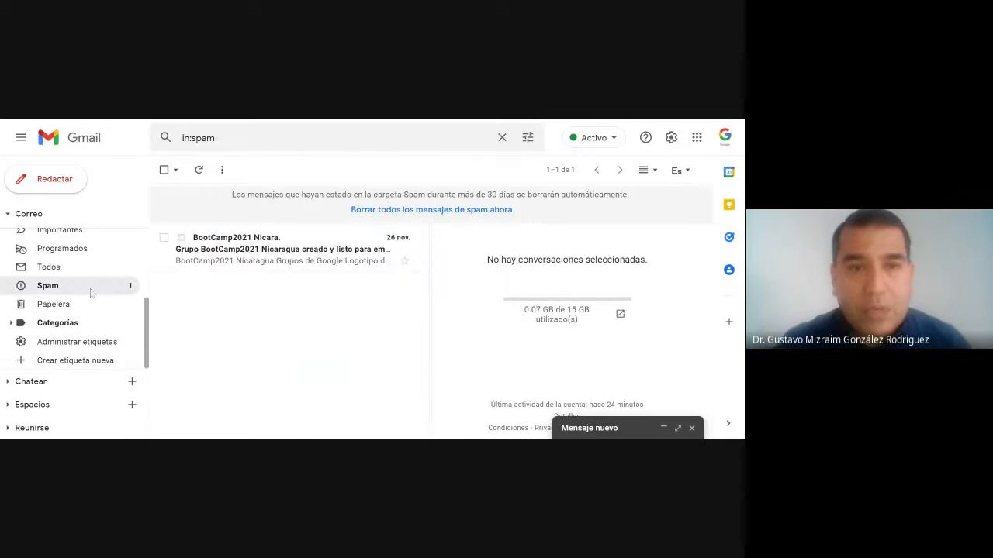
{"action": "left_click", "coordinate": [164, 238]}
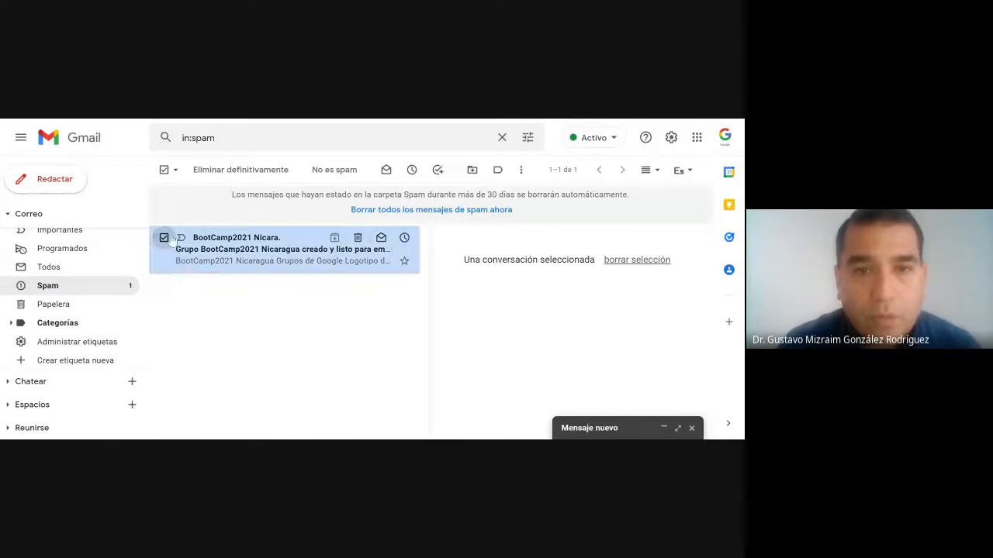
{"action": "left_click", "coordinate": [337, 170]}
{"action": "scroll", "coordinate": [62, 319], "scroll_direction": "up", "scroll_amount": 3}
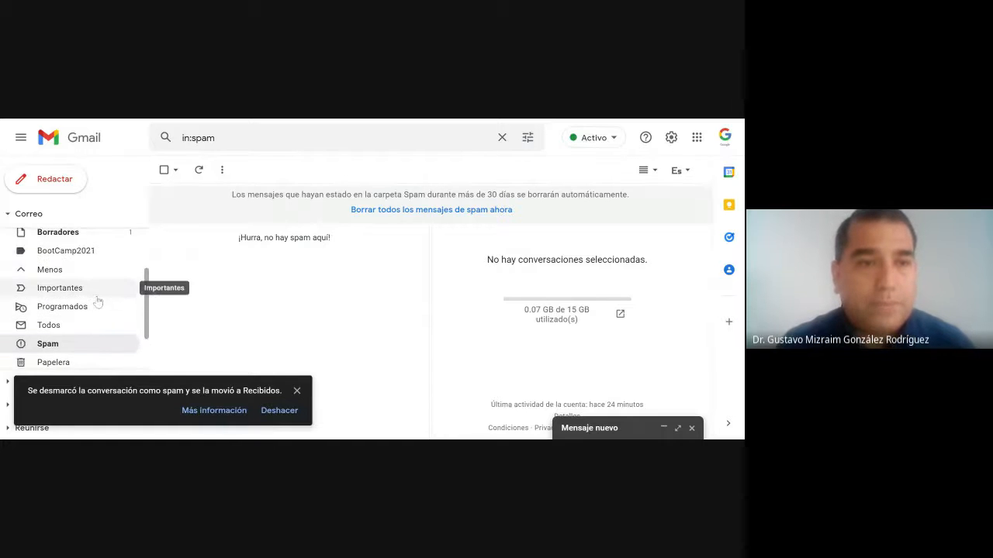
{"action": "scroll", "coordinate": [62, 320], "scroll_direction": "up", "scroll_amount": 1}
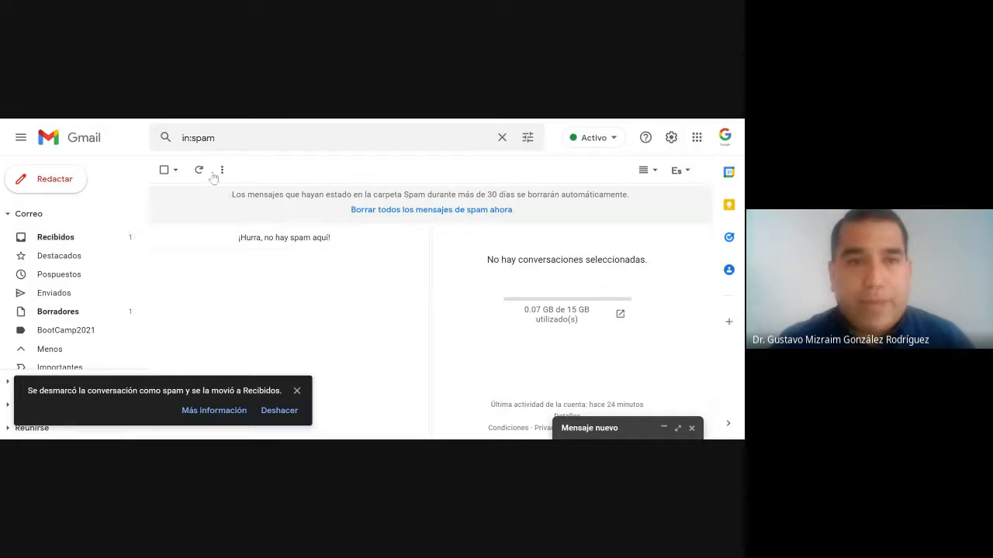
Step: Open the Bienvenida conversation in the inbox, add it to Tasks and mark the task as completed
{"action": "left_click", "coordinate": [82, 233]}
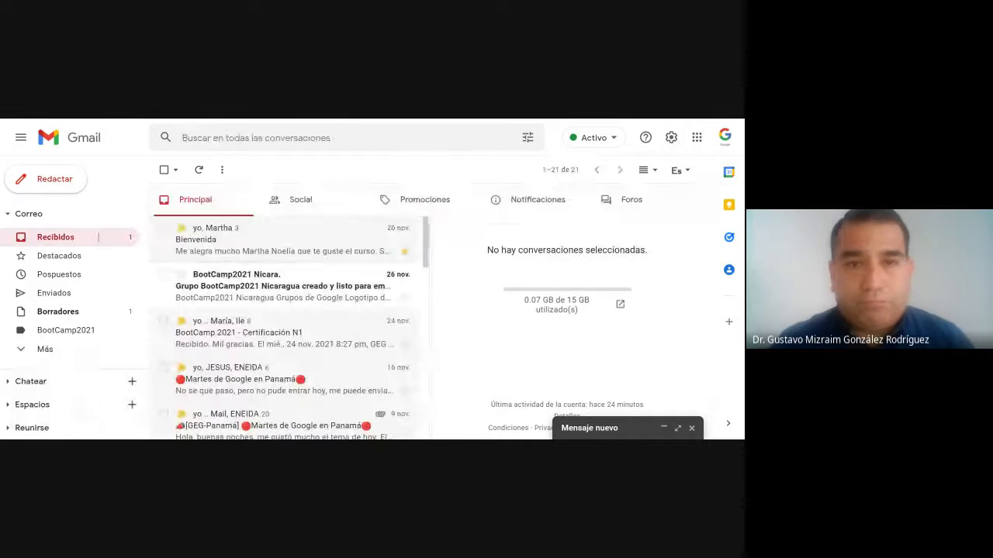
{"action": "left_click", "coordinate": [264, 237]}
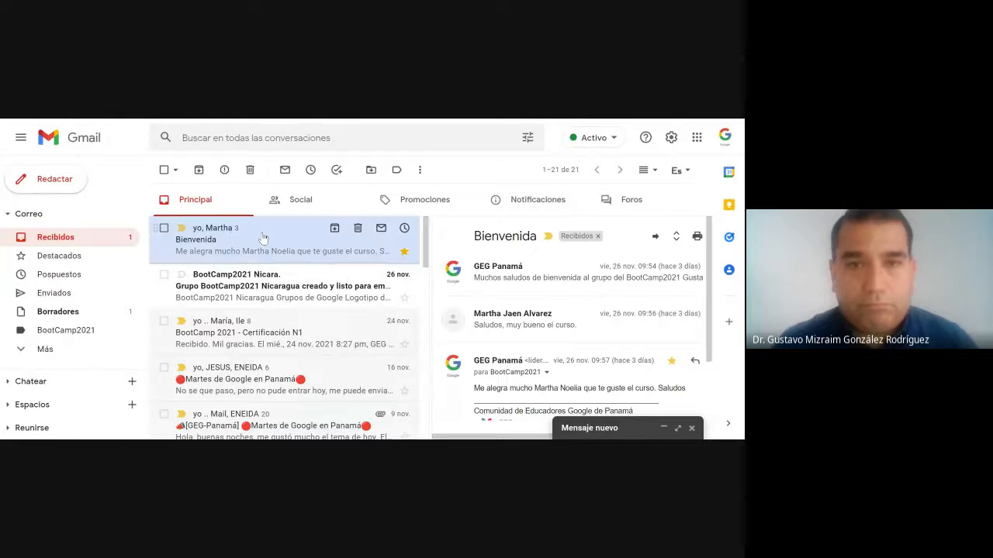
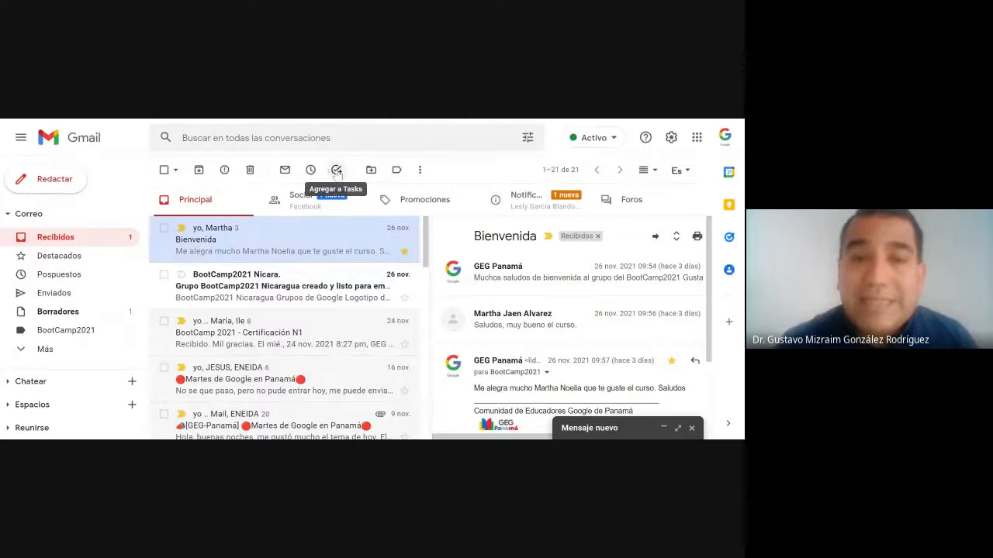
{"action": "left_click", "coordinate": [338, 172]}
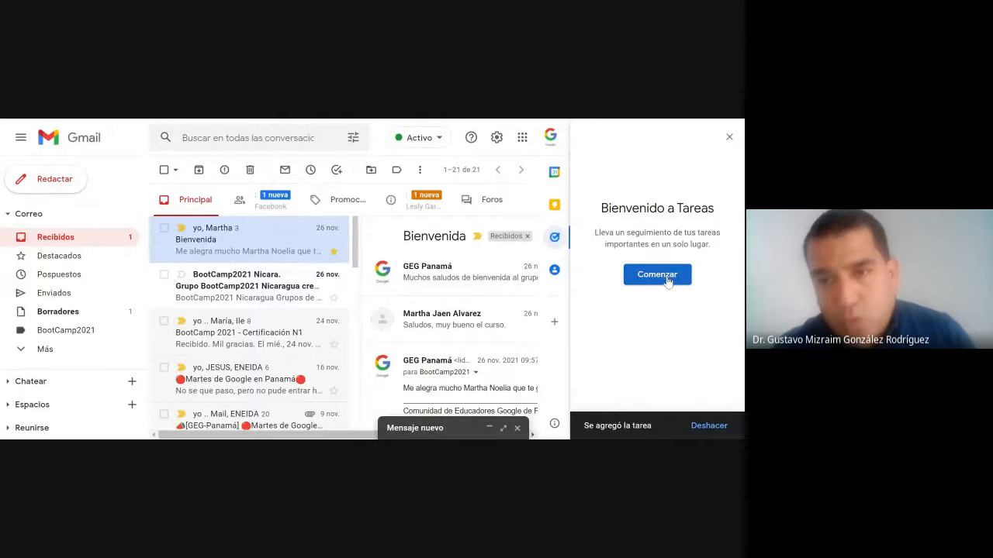
{"action": "left_click", "coordinate": [666, 280]}
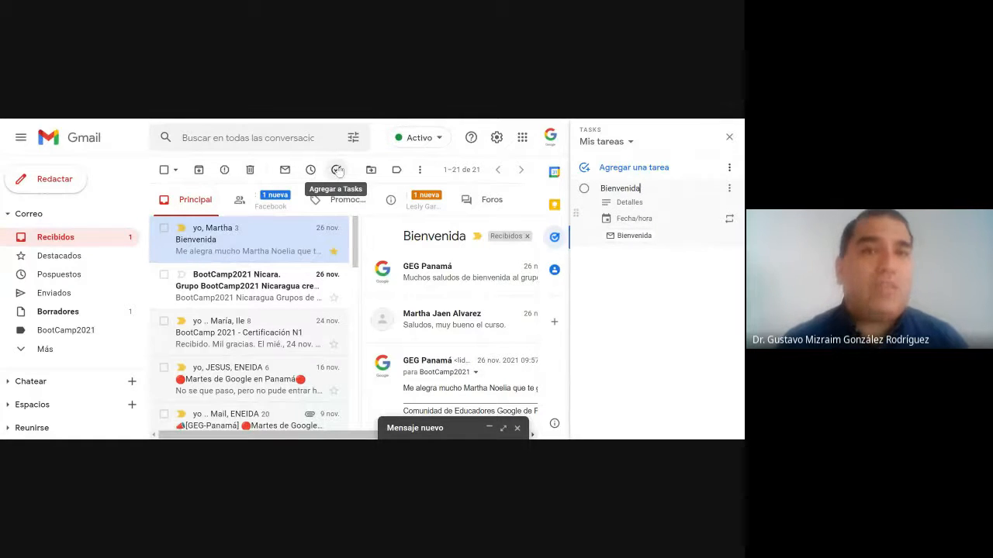
{"action": "left_click", "coordinate": [583, 188]}
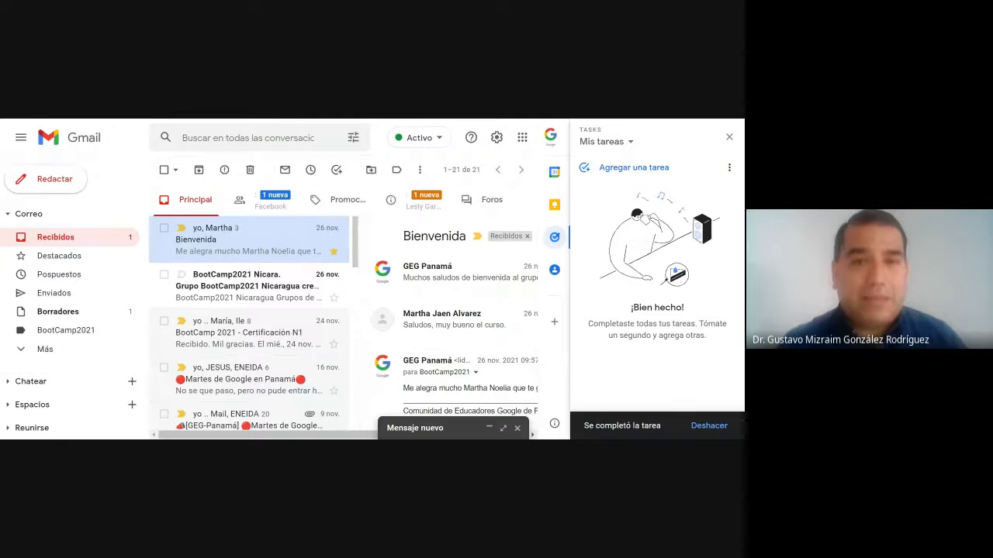
Step: Add Bienvenida to Tasks again with the details "Hablar con la" plus the person's name, and mark the task completed
{"action": "left_click", "coordinate": [336, 170]}
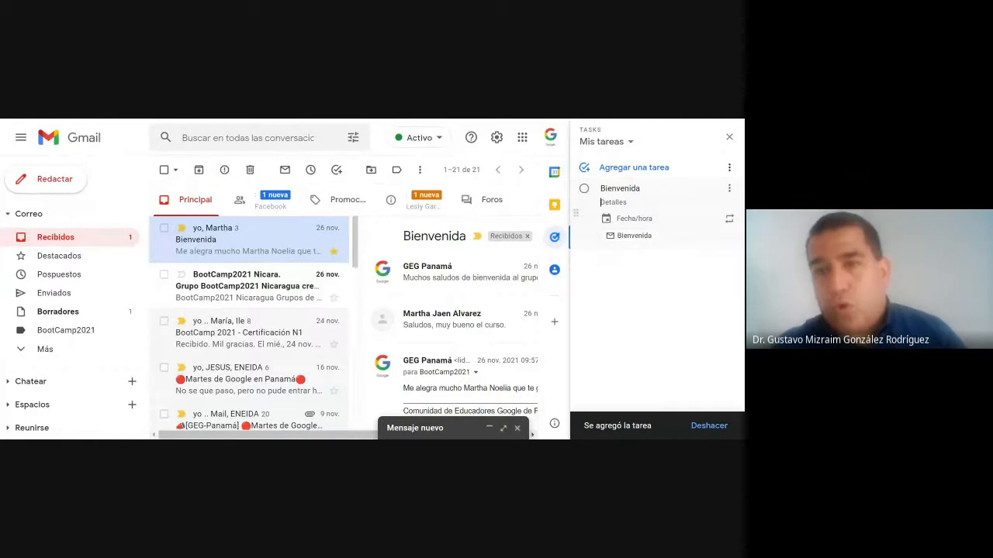
{"action": "type", "text": "Han"}
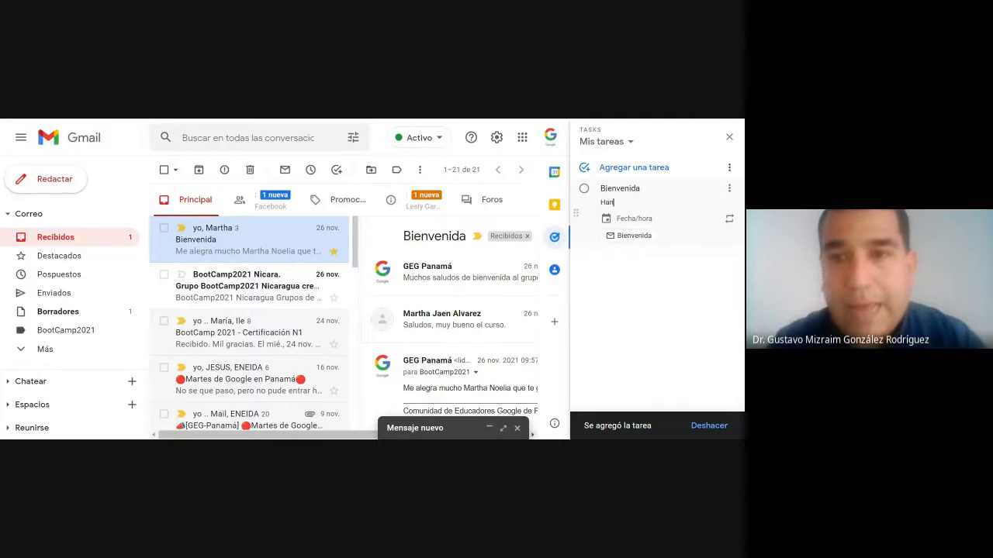
{"action": "type", "text": "blar cn"}
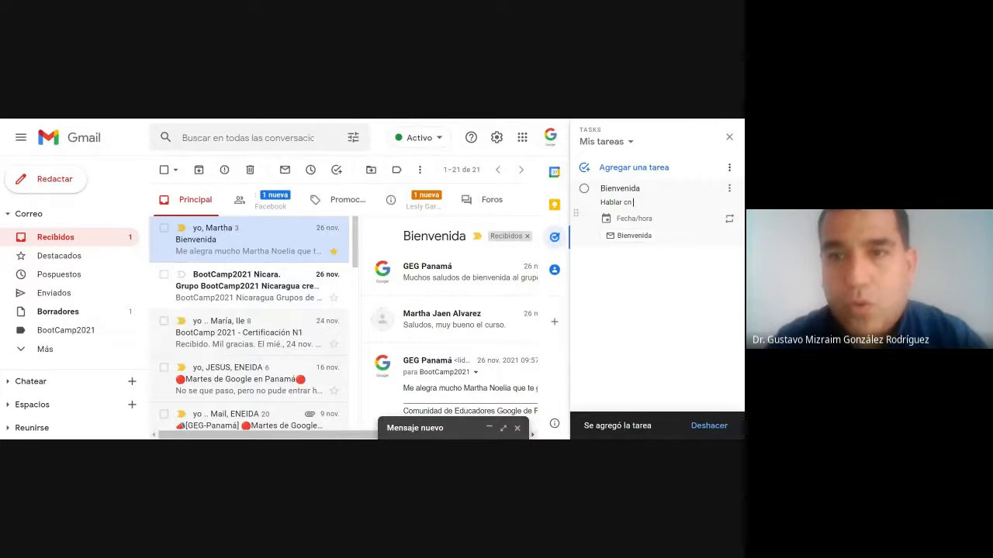
{"action": "key", "text": "BackSpace"}
{"action": "type", "text": "on la "}
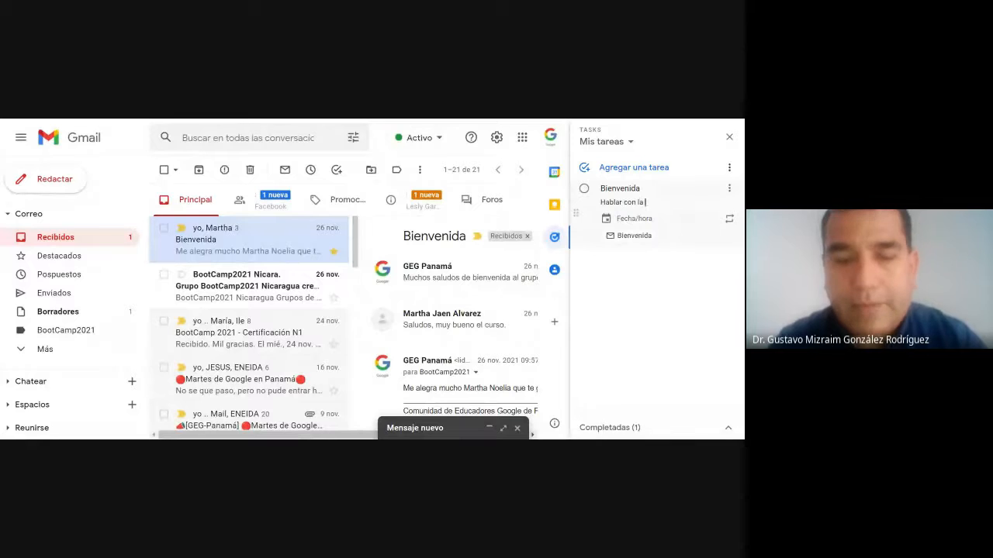
{"action": "type", "text": "h. Esther"}
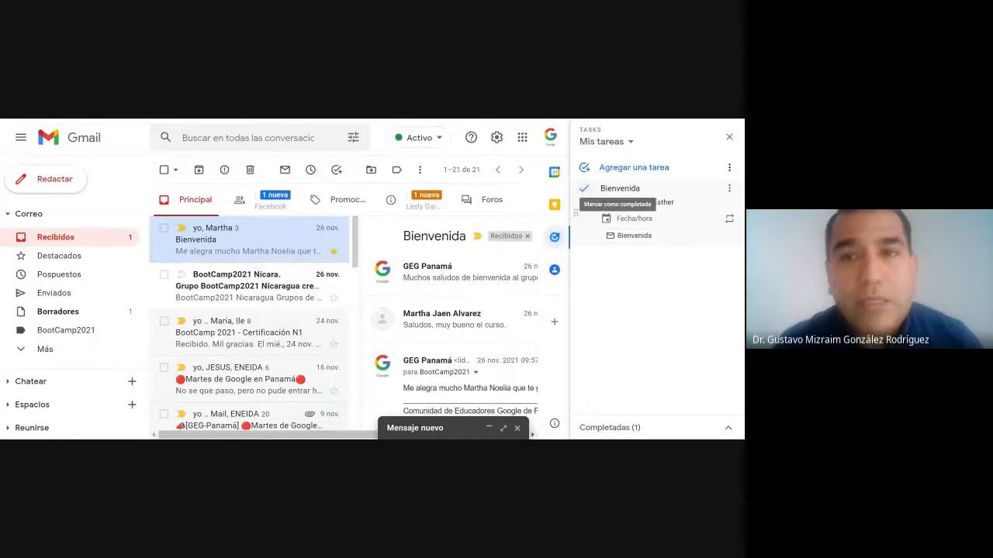
{"action": "left_click", "coordinate": [585, 190]}
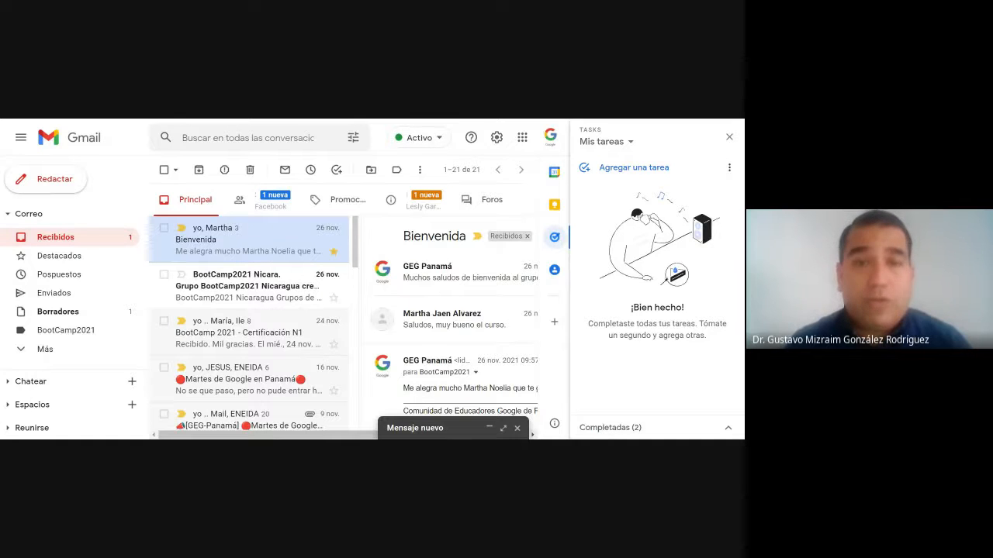
{"action": "left_click", "coordinate": [729, 137]}
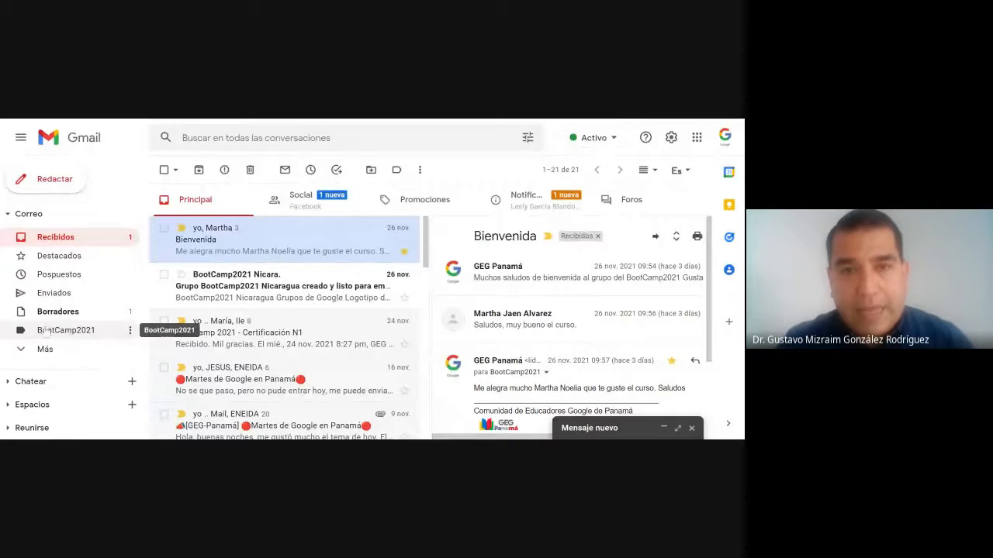
Step: Set the colour of the BootCamp2021 label to orange
{"action": "left_click", "coordinate": [130, 332]}
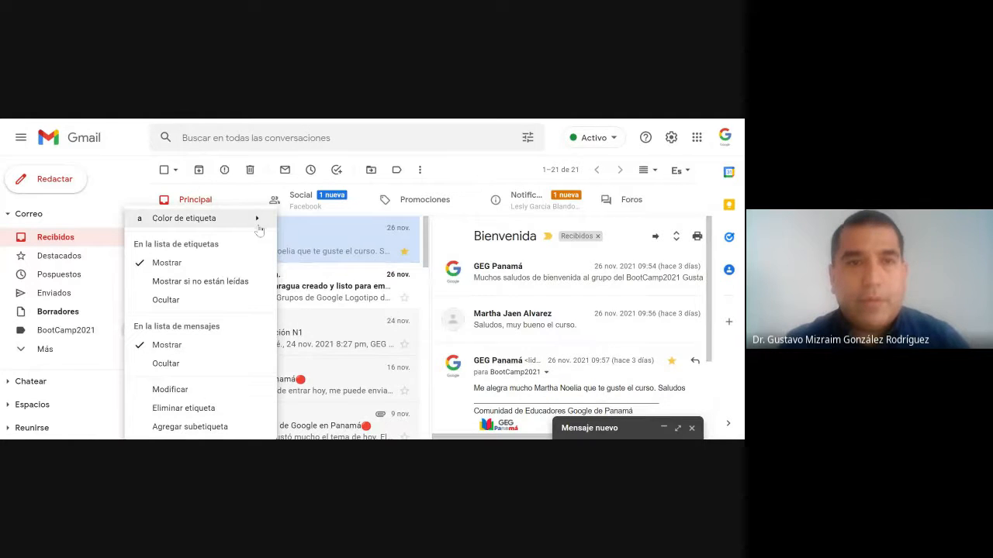
{"action": "mouse_move", "coordinate": [200, 225]}
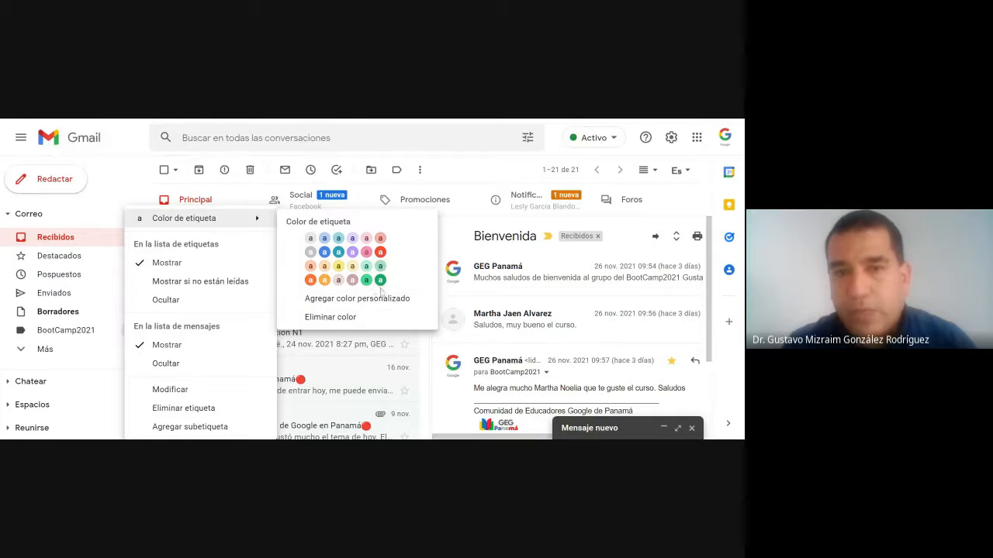
{"action": "left_click", "coordinate": [310, 280]}
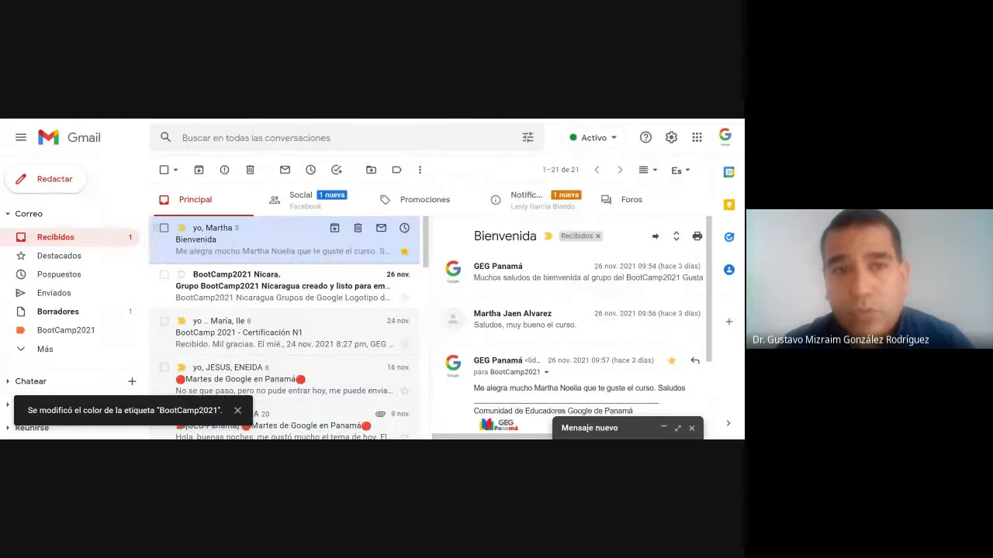
Step: Apply the BootCamp2021 label to the open Bienvenida conversation
{"action": "left_click", "coordinate": [420, 171]}
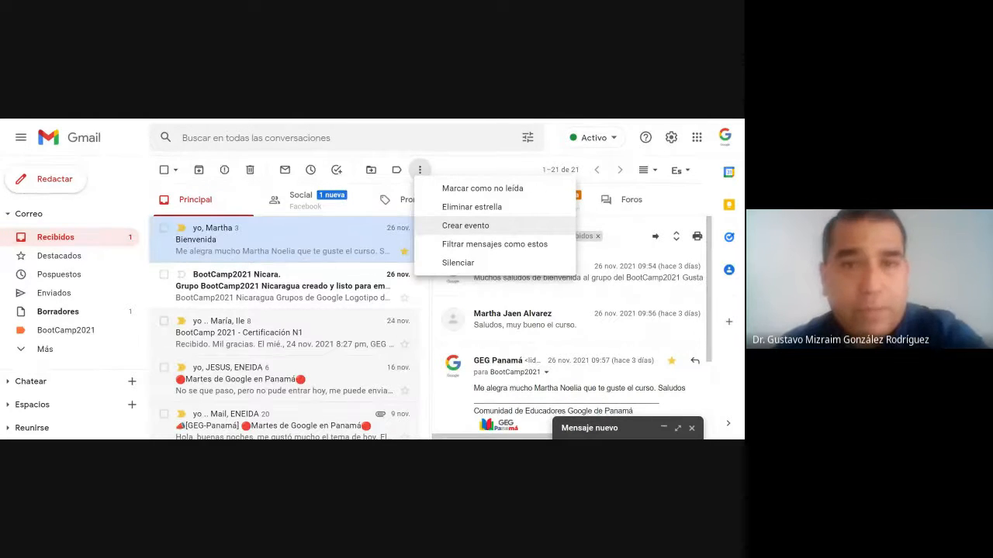
{"action": "left_click", "coordinate": [396, 170]}
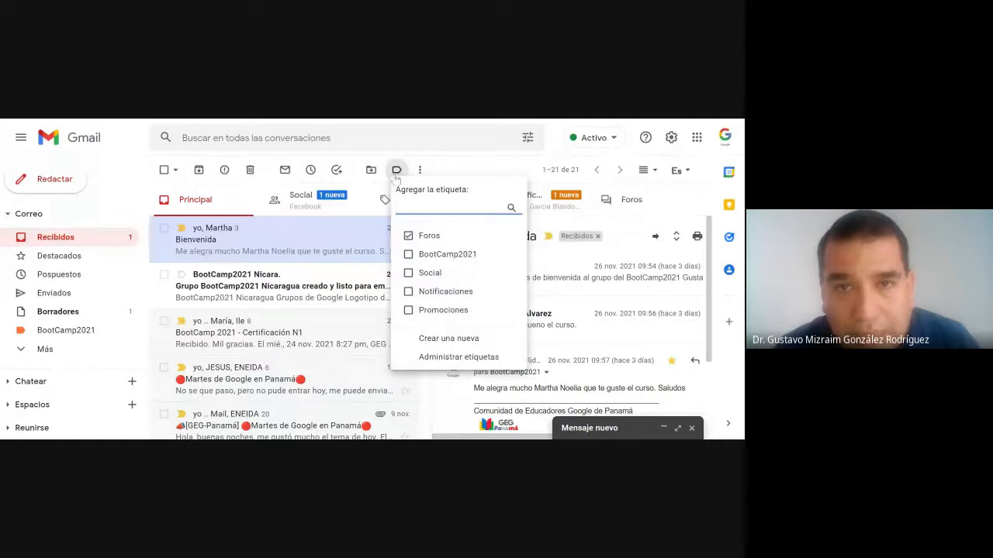
{"action": "left_click", "coordinate": [448, 254]}
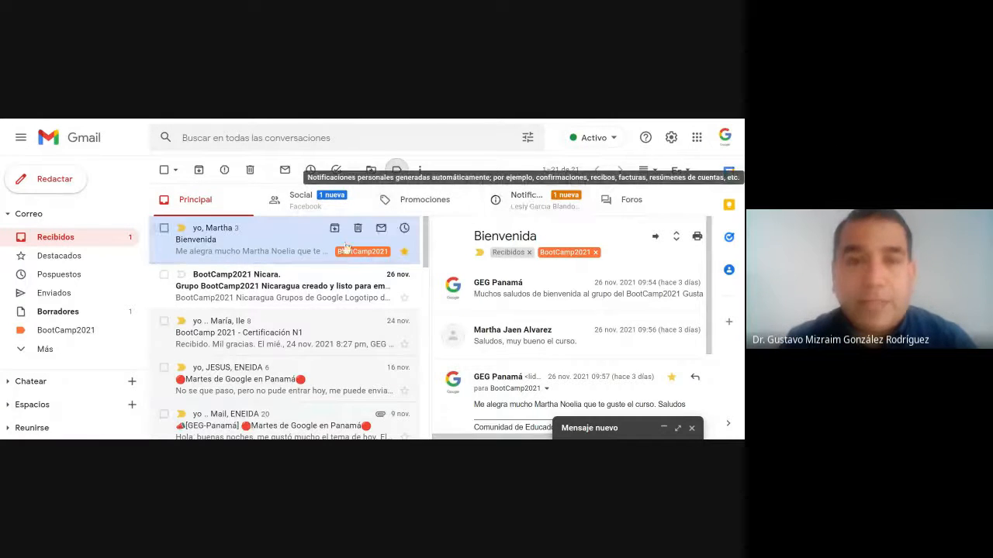
Step: Apply the BootCamp2021 label to the Grupo BootCamp2021 Nicaragua and BootCamp 2021 - Certificación N1 conversations and open the label's message list
{"action": "left_click", "coordinate": [163, 276]}
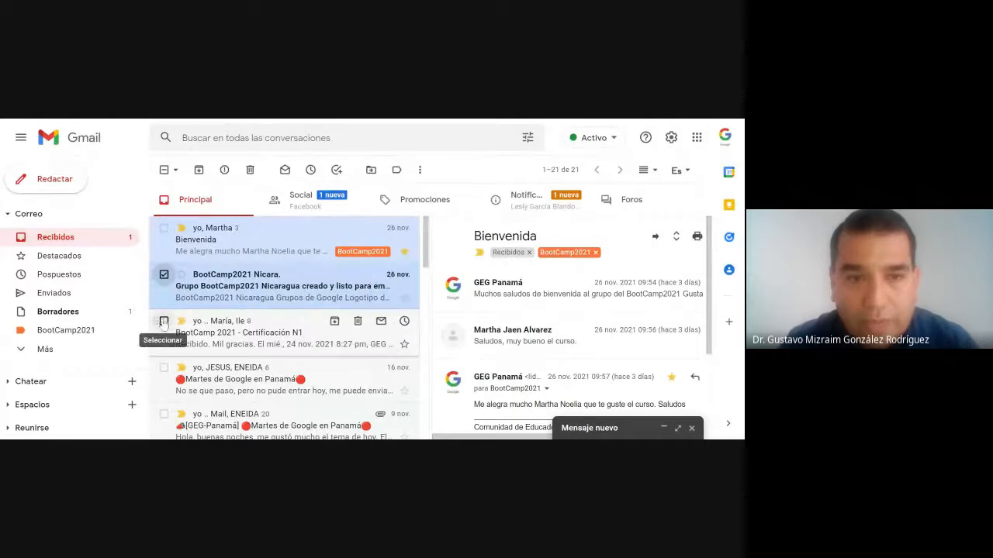
{"action": "left_click", "coordinate": [164, 322]}
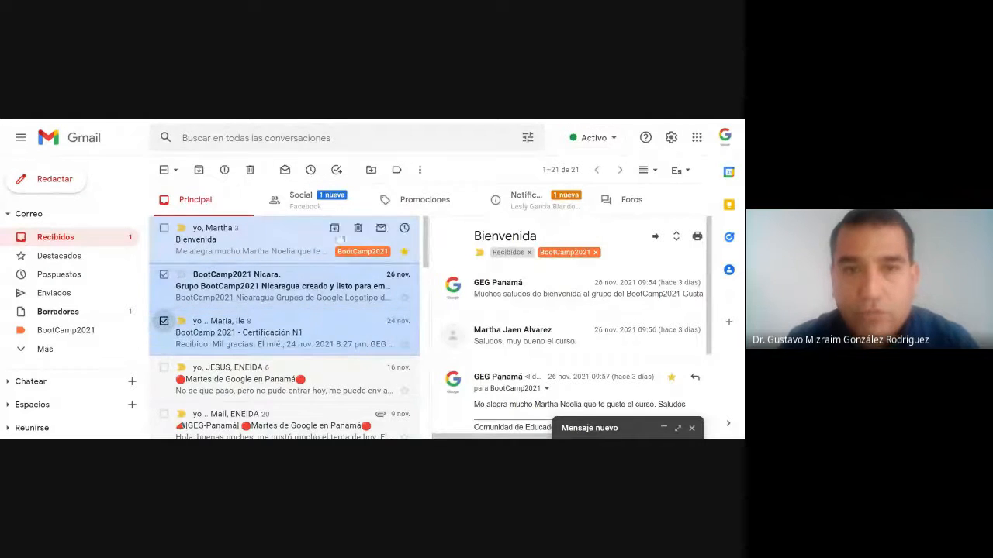
{"action": "left_click", "coordinate": [397, 170]}
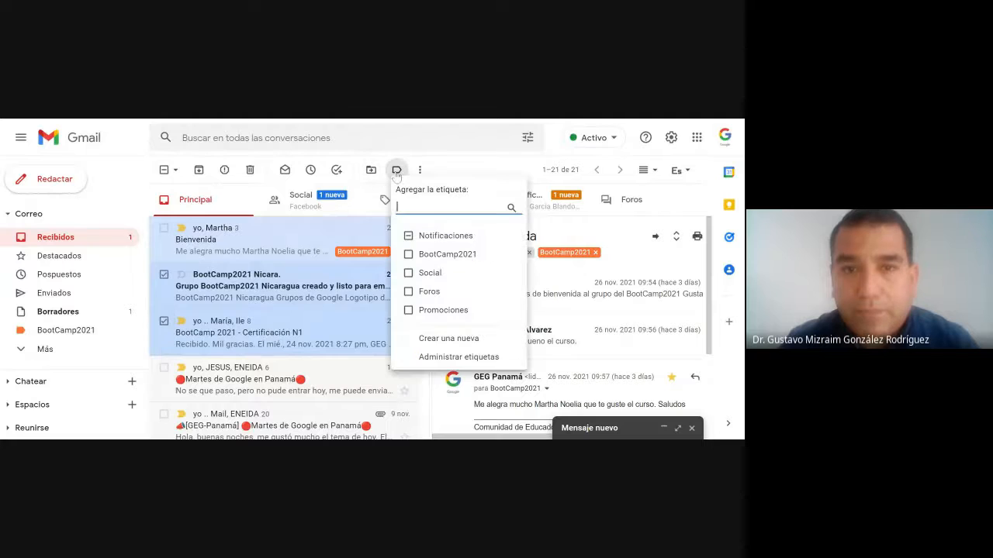
{"action": "left_click", "coordinate": [438, 254]}
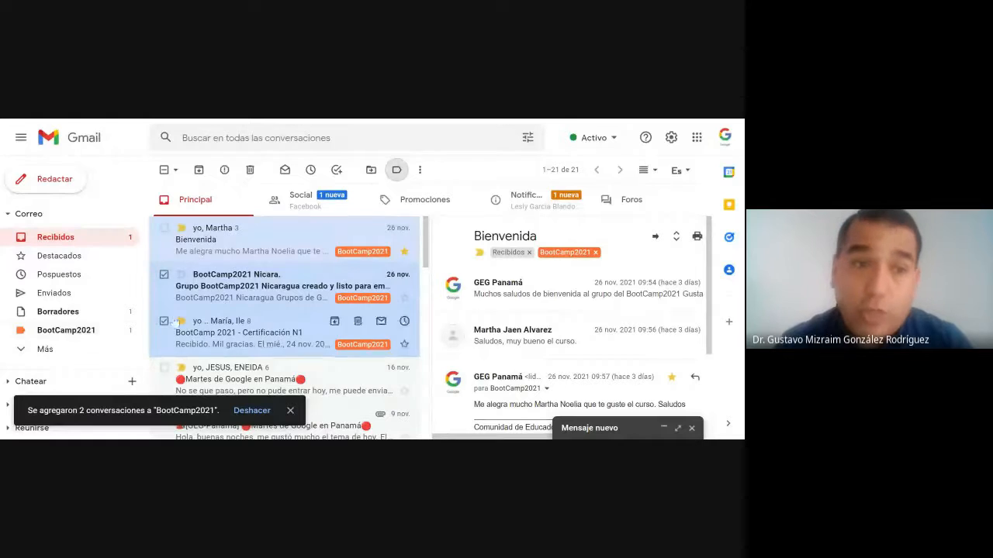
{"action": "left_click", "coordinate": [84, 335]}
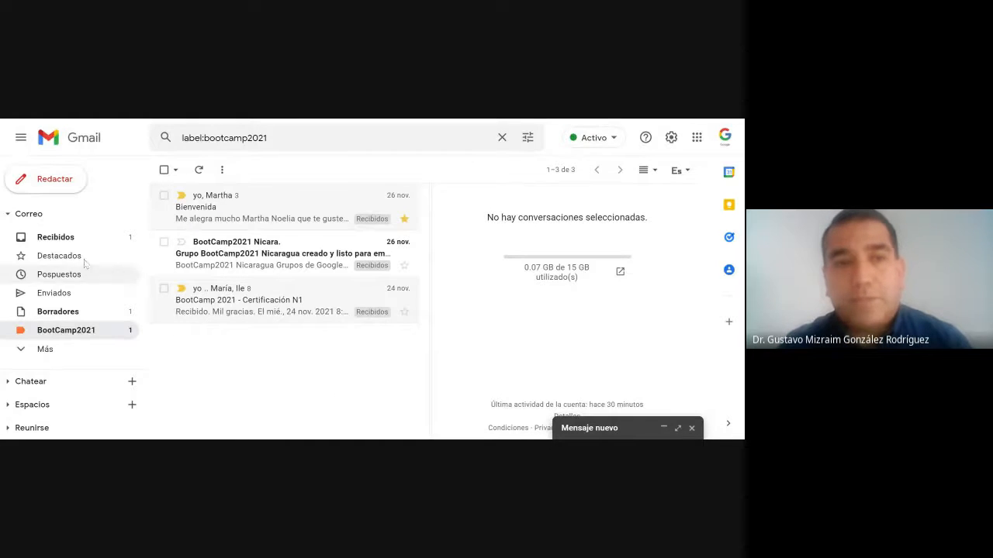
Step: Return to the inbox and create a new label named Martes de Google from the open Bienvenida conversation
{"action": "left_click", "coordinate": [56, 237]}
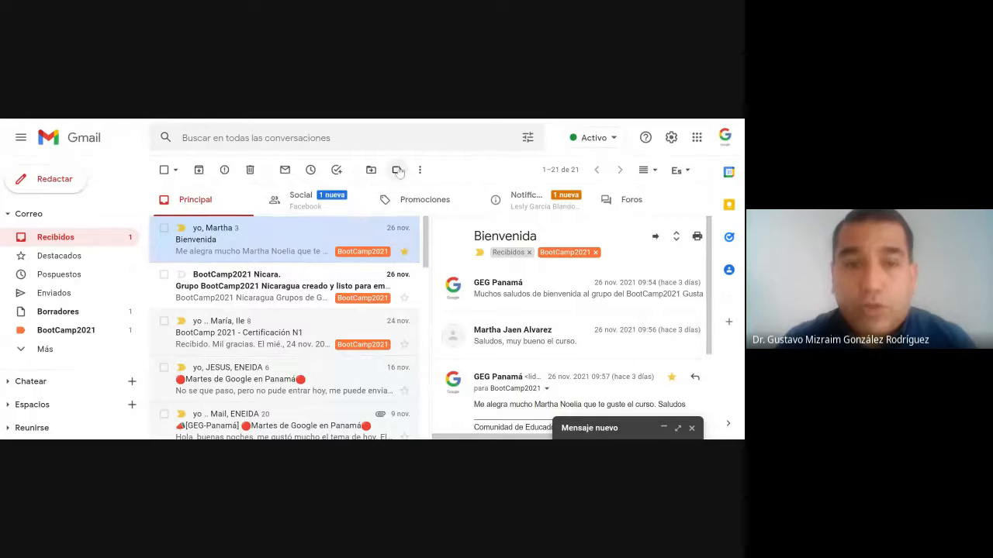
{"action": "scroll", "coordinate": [310, 322], "scroll_direction": "down", "scroll_amount": 3}
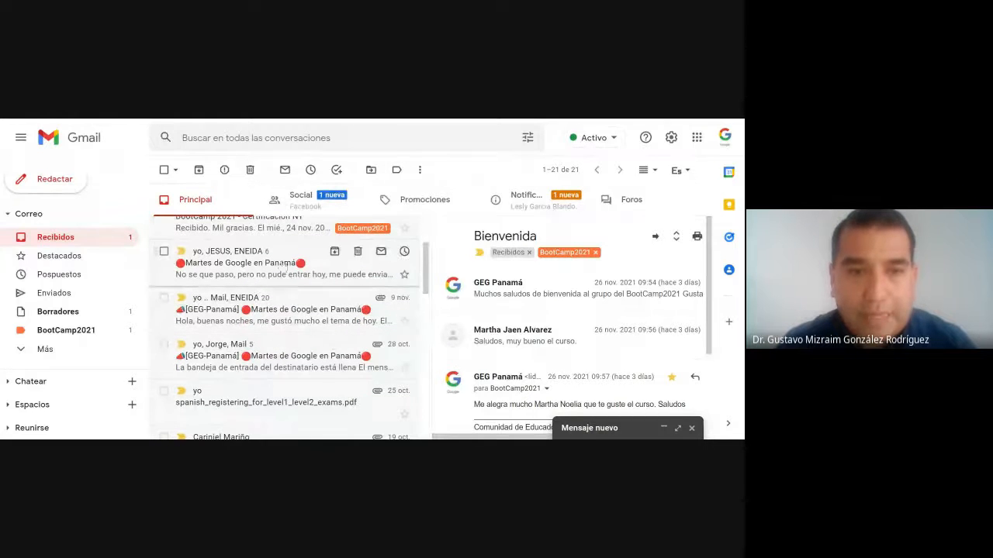
{"action": "left_click", "coordinate": [397, 171]}
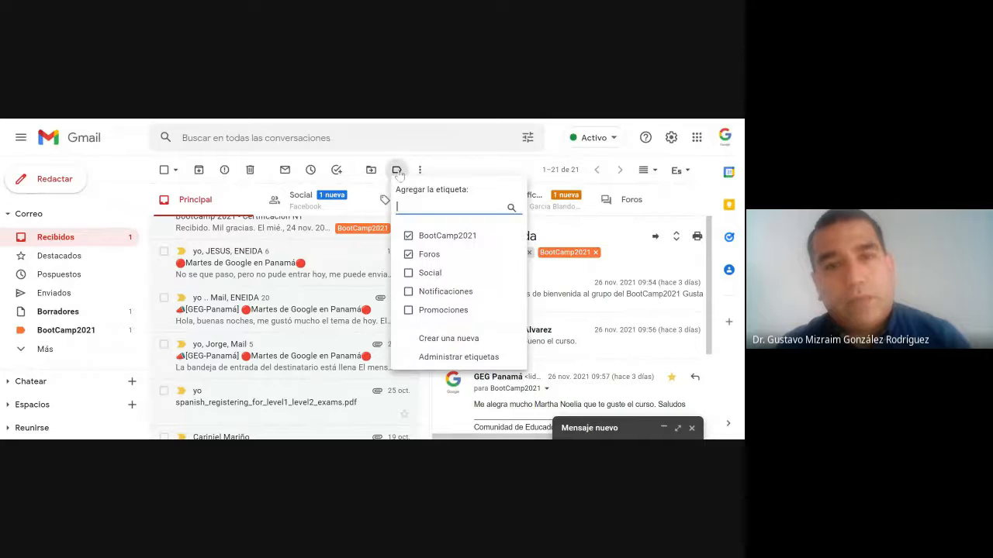
{"action": "left_click", "coordinate": [454, 344]}
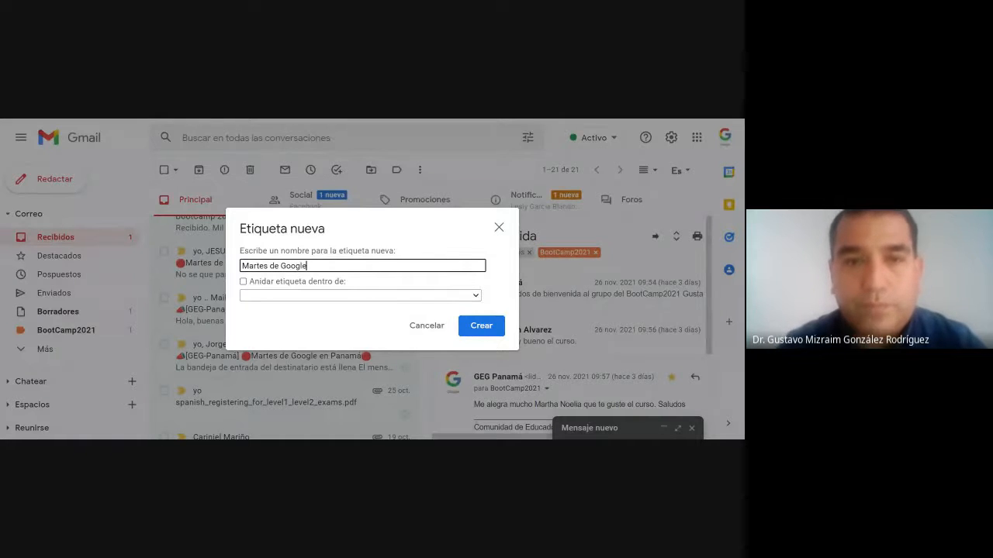
{"action": "left_click", "coordinate": [481, 325]}
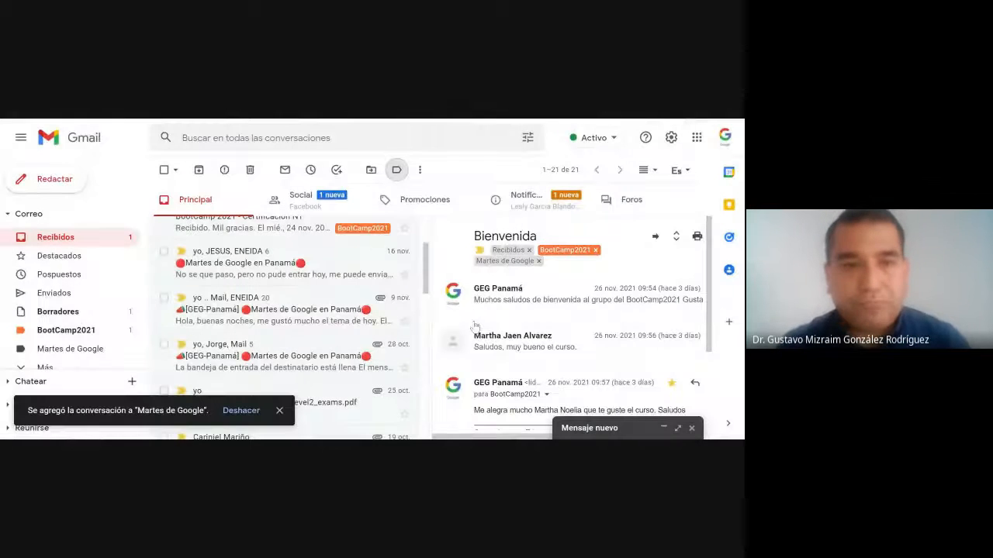
Step: Set the colour of the Martes de Google label to blue and remove that label from the Bienvenida conversation
{"action": "left_click", "coordinate": [130, 349]}
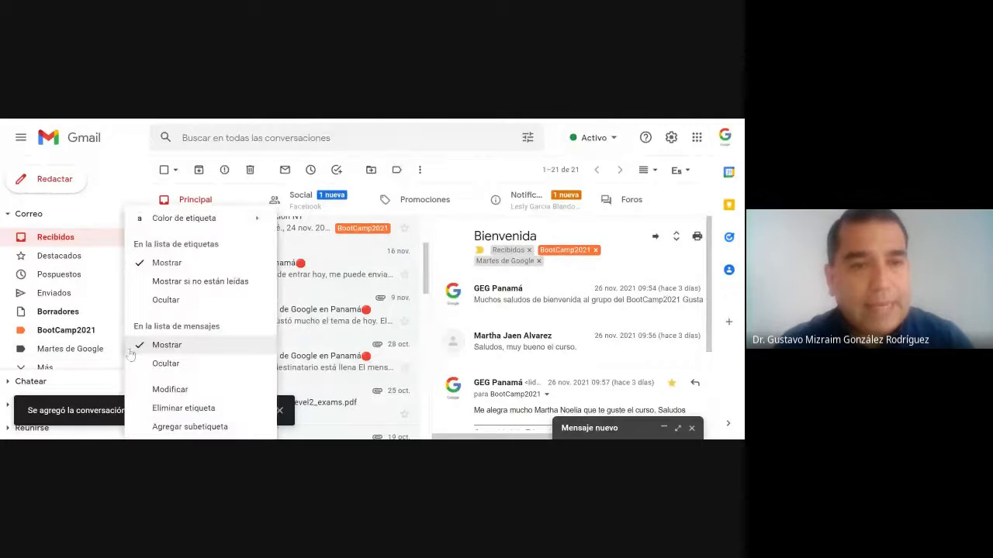
{"action": "mouse_move", "coordinate": [252, 225]}
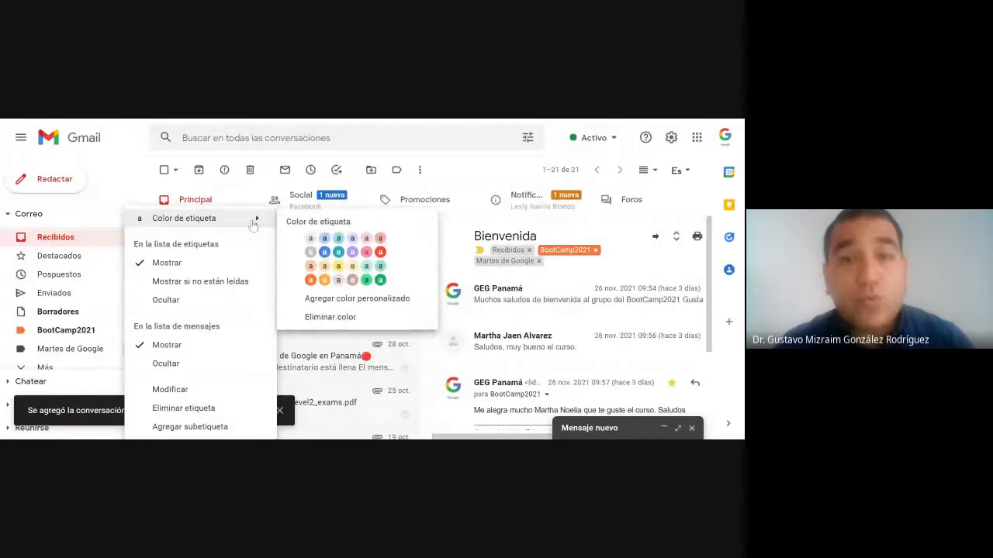
{"action": "left_click", "coordinate": [324, 252]}
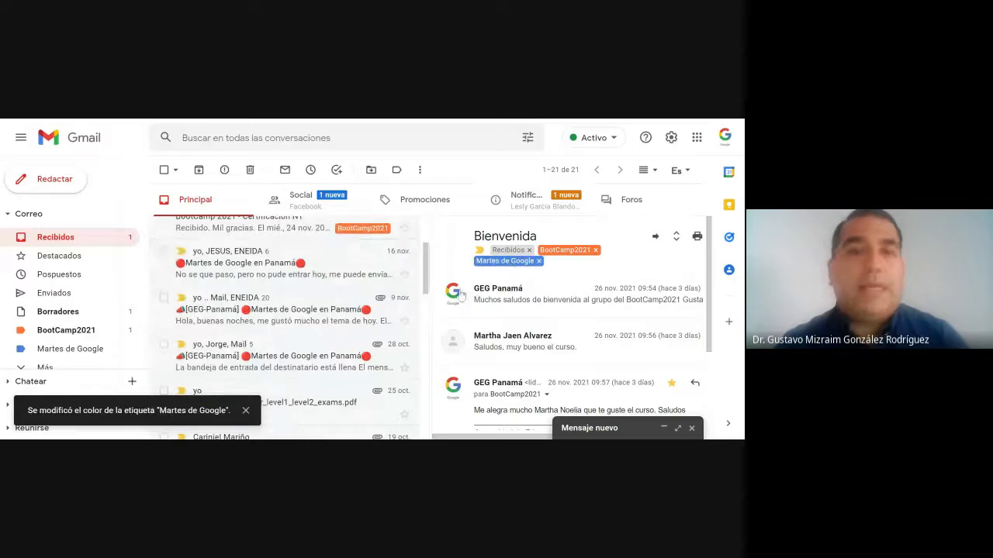
{"action": "mouse_move", "coordinate": [459, 292]}
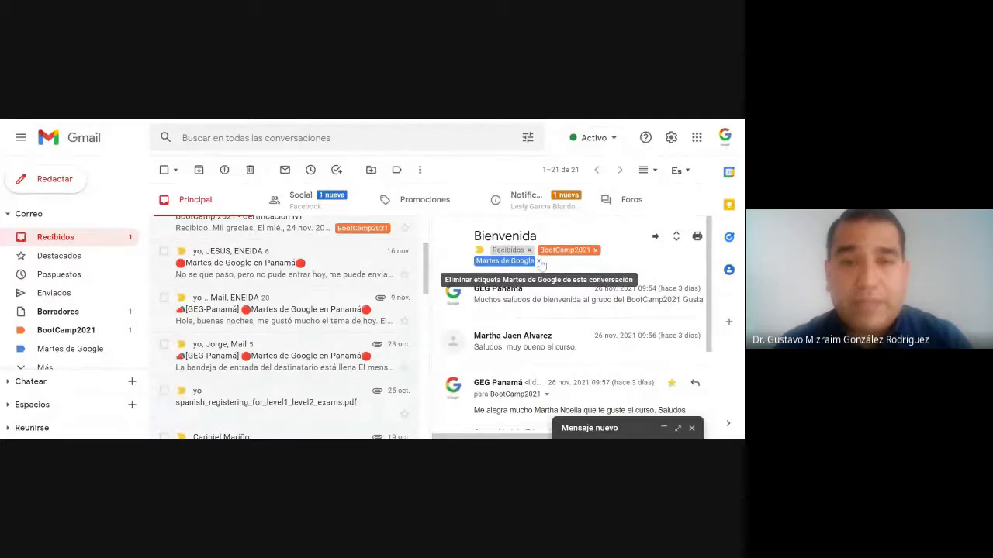
{"action": "left_click", "coordinate": [539, 262]}
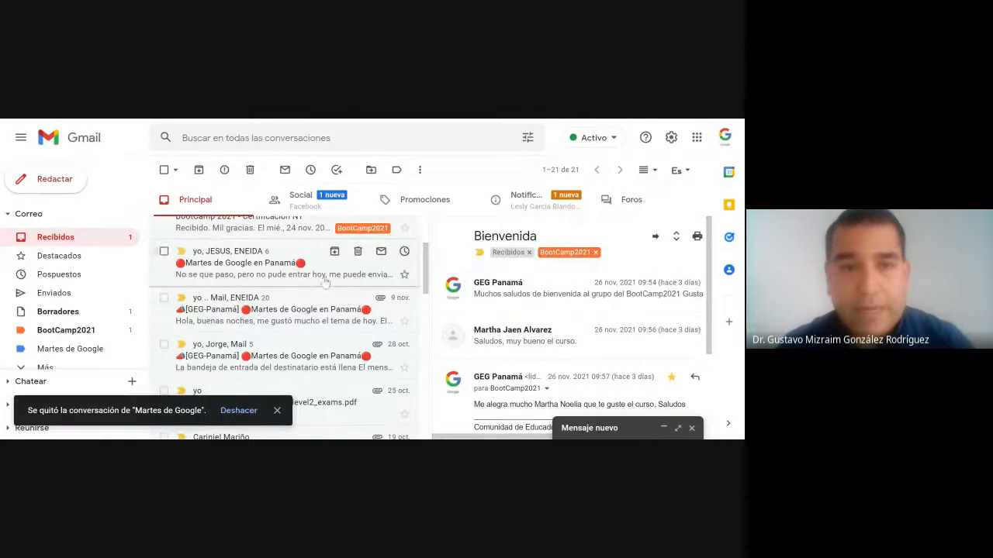
Step: Apply the Martes de Google label to the five Martes de Google conversations, both ¡Gracias por participar! conversations and the Contacto conversation
{"action": "left_click", "coordinate": [164, 252]}
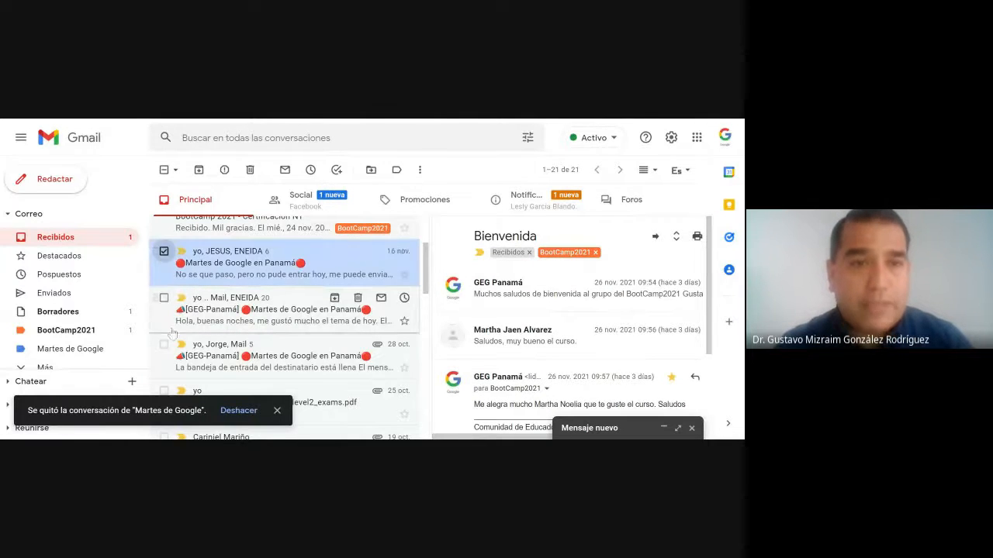
{"action": "left_click", "coordinate": [163, 298]}
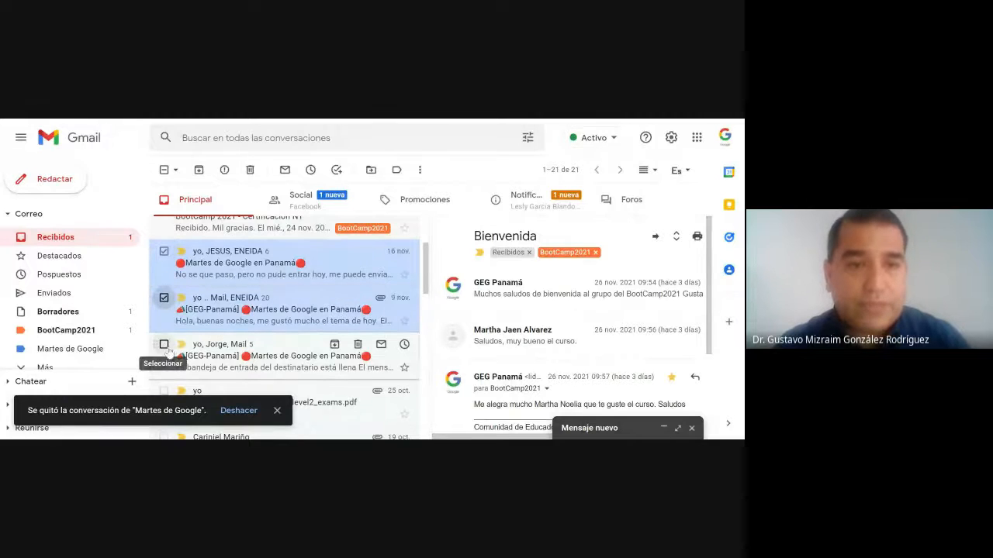
{"action": "left_click", "coordinate": [164, 344]}
{"action": "scroll", "coordinate": [353, 345], "scroll_direction": "down", "scroll_amount": 2}
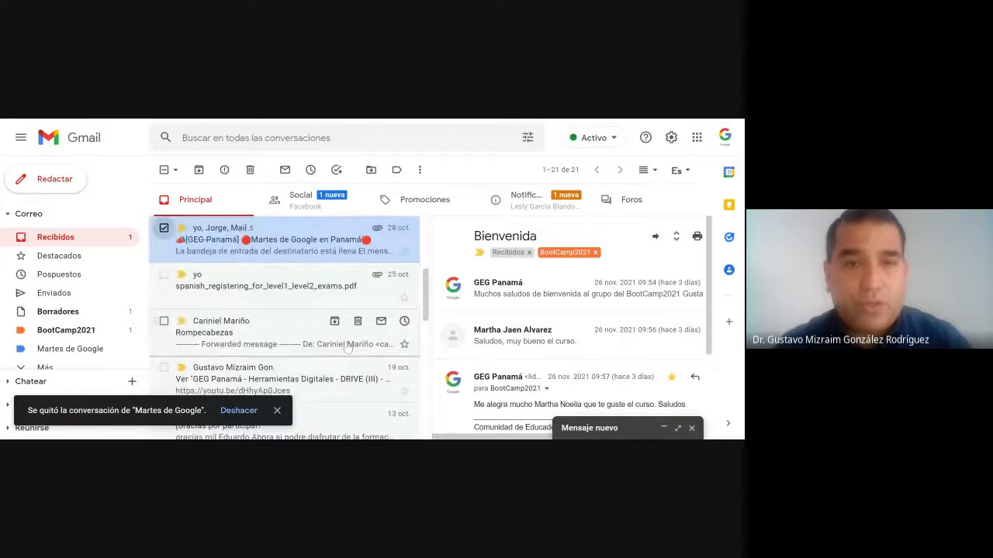
{"action": "scroll", "coordinate": [267, 317], "scroll_direction": "down", "scroll_amount": 2}
{"action": "scroll", "coordinate": [268, 317], "scroll_direction": "down", "scroll_amount": 2}
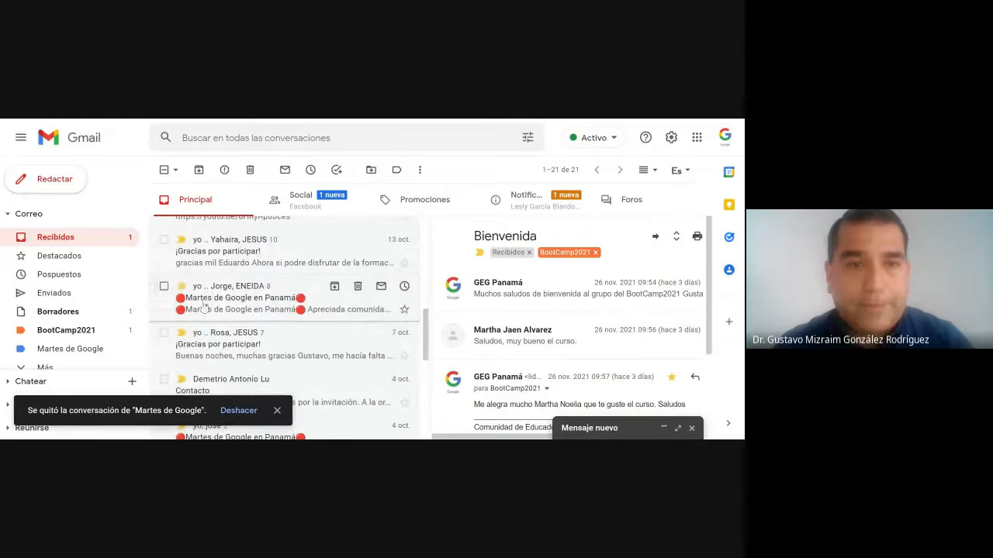
{"action": "left_click", "coordinate": [164, 286]}
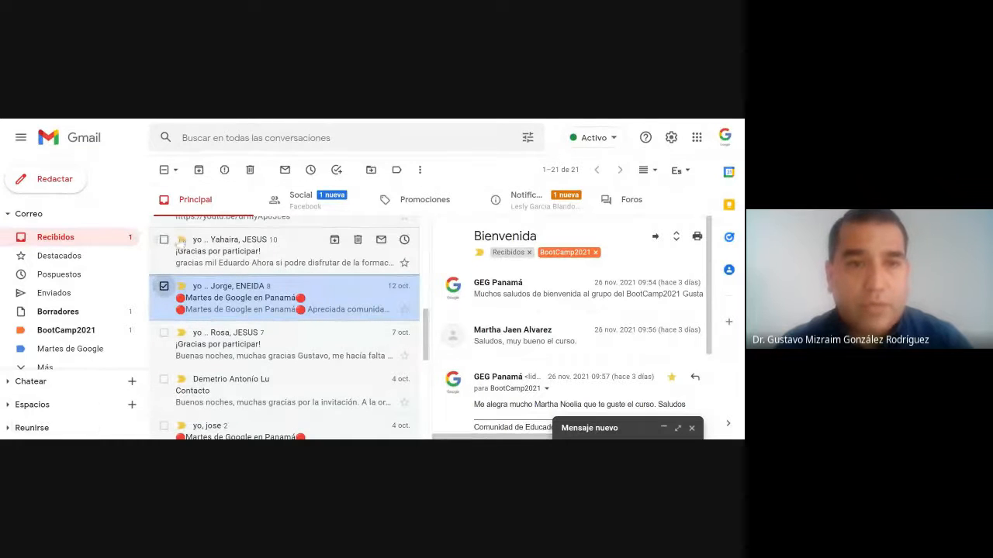
{"action": "left_click", "coordinate": [164, 240]}
{"action": "left_click", "coordinate": [163, 333]}
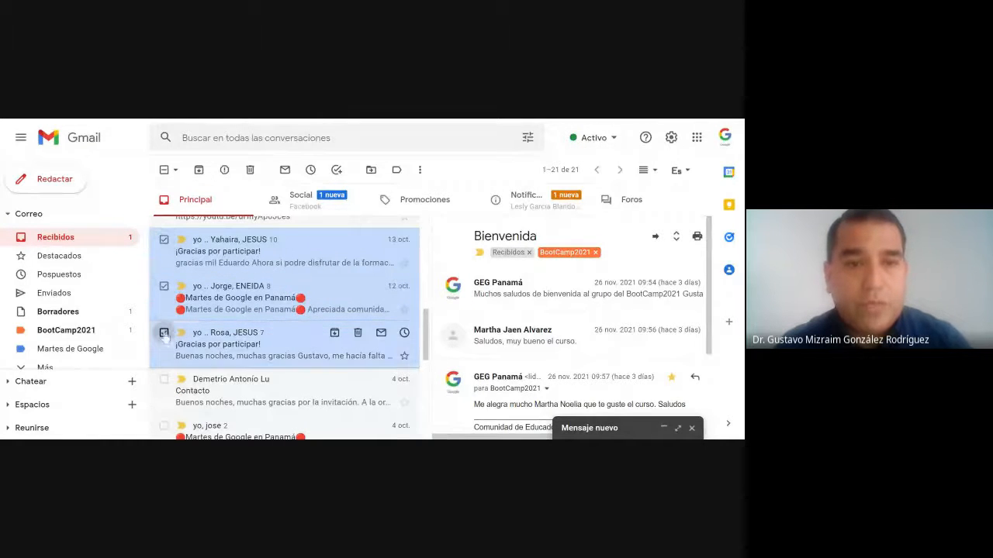
{"action": "left_click", "coordinate": [163, 379]}
{"action": "scroll", "coordinate": [210, 361], "scroll_direction": "down", "scroll_amount": 2}
{"action": "left_click", "coordinate": [164, 309]}
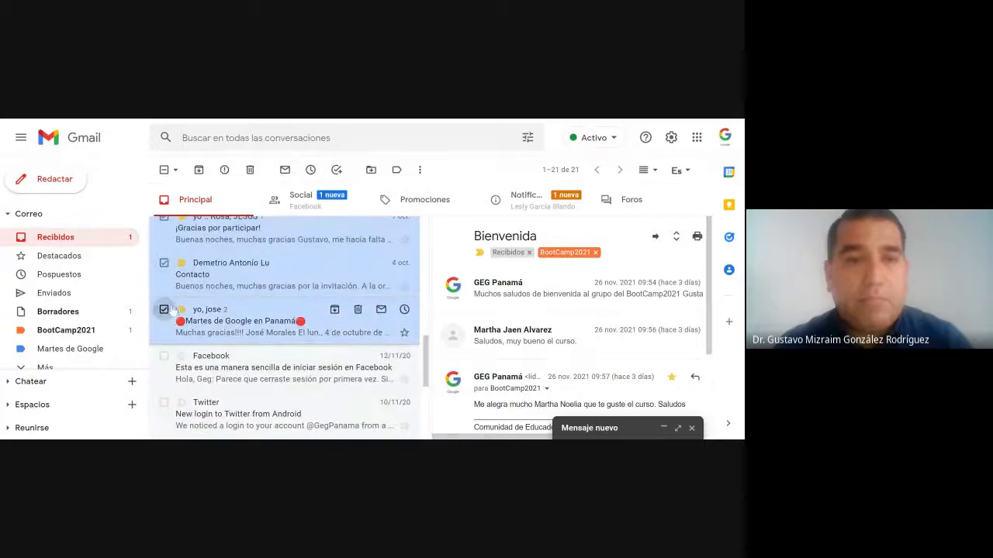
{"action": "left_click", "coordinate": [397, 169]}
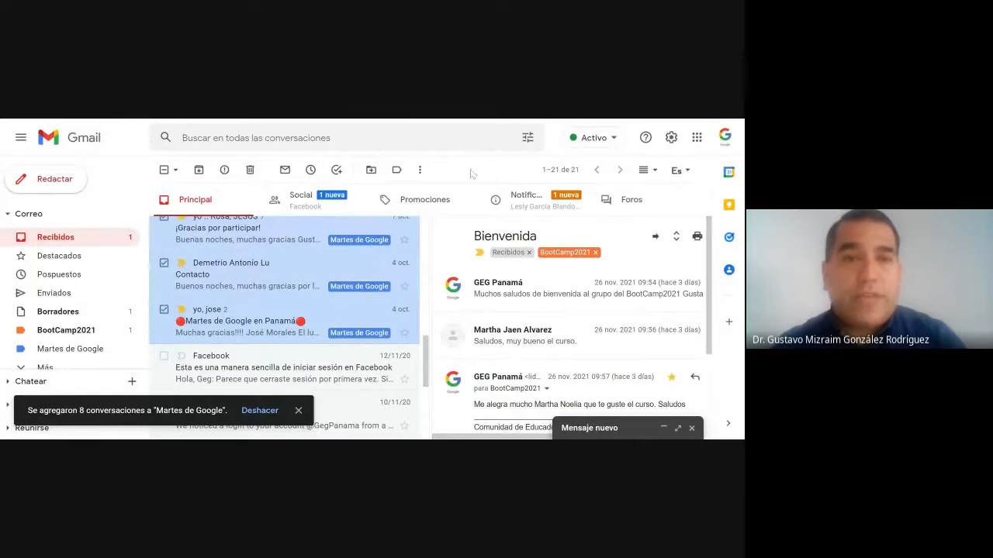
Step: Reload the inbox and examine how the BootCamp2021 and Martes de Google labels mark the conversations
{"action": "left_click", "coordinate": [65, 239]}
{"action": "scroll", "coordinate": [284, 311], "scroll_direction": "up", "scroll_amount": 3}
{"action": "scroll", "coordinate": [284, 311], "scroll_direction": "up", "scroll_amount": 3}
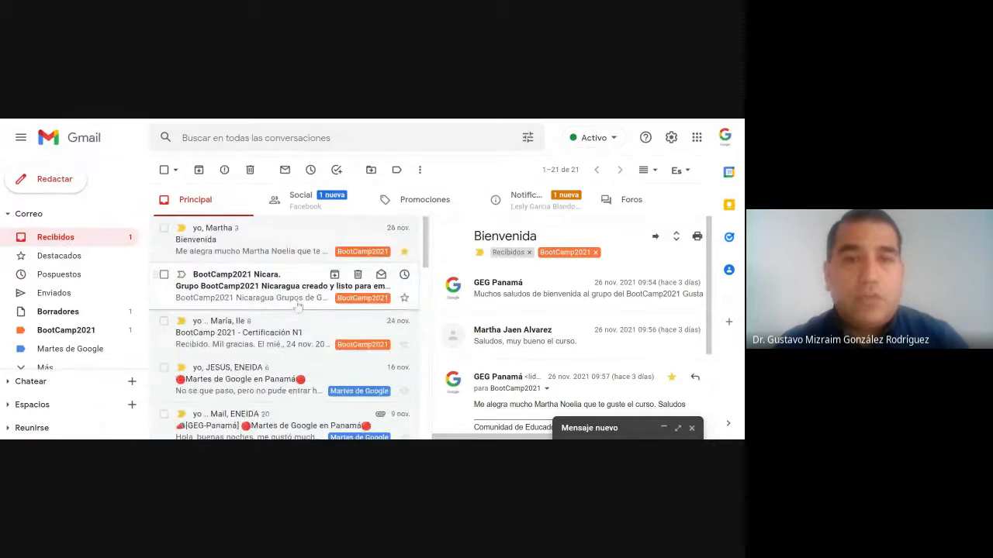
{"action": "scroll", "coordinate": [353, 310], "scroll_direction": "down", "scroll_amount": 2}
{"action": "scroll", "coordinate": [352, 310], "scroll_direction": "down", "scroll_amount": 5}
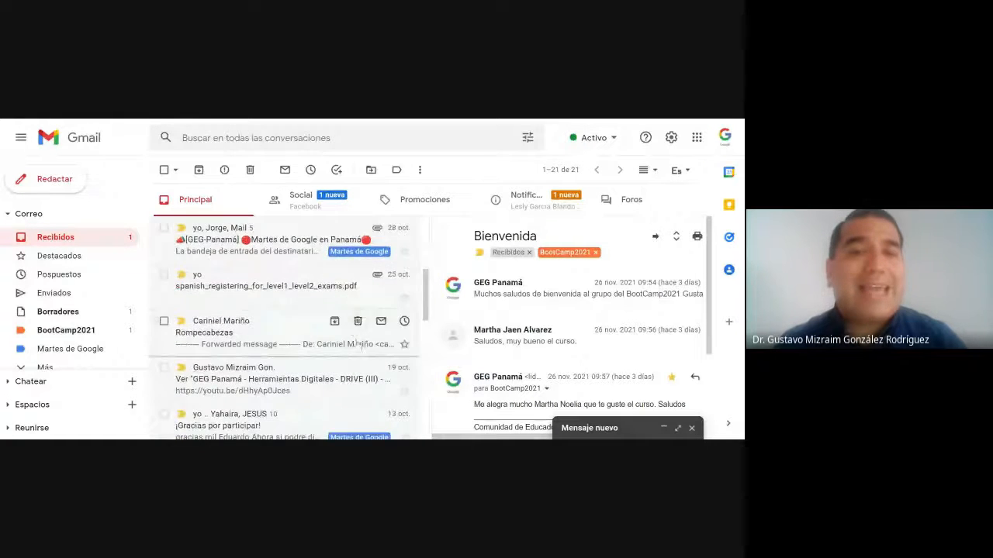
{"action": "scroll", "coordinate": [359, 351], "scroll_direction": "down", "scroll_amount": 3}
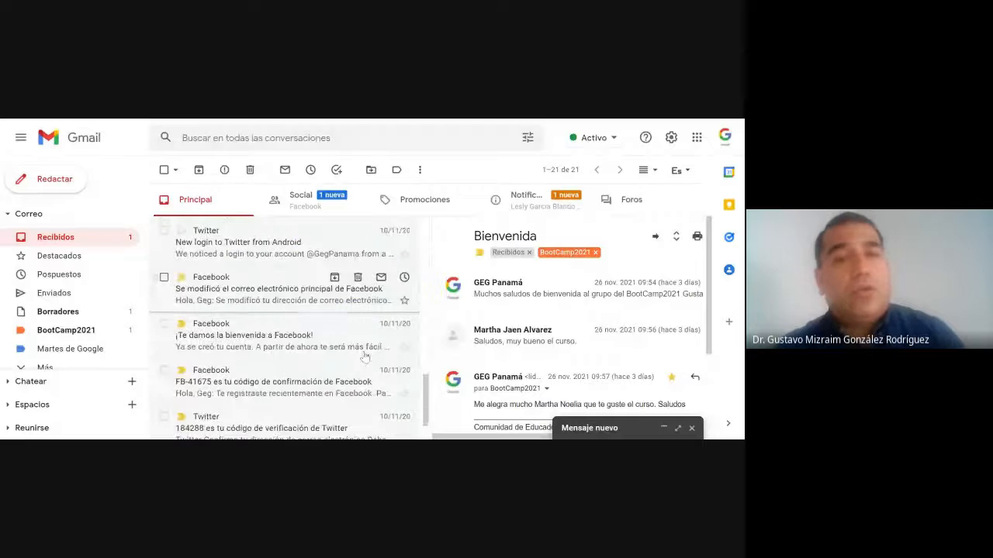
{"action": "scroll", "coordinate": [372, 280], "scroll_direction": "up", "scroll_amount": 2}
{"action": "scroll", "coordinate": [335, 292], "scroll_direction": "up", "scroll_amount": 8}
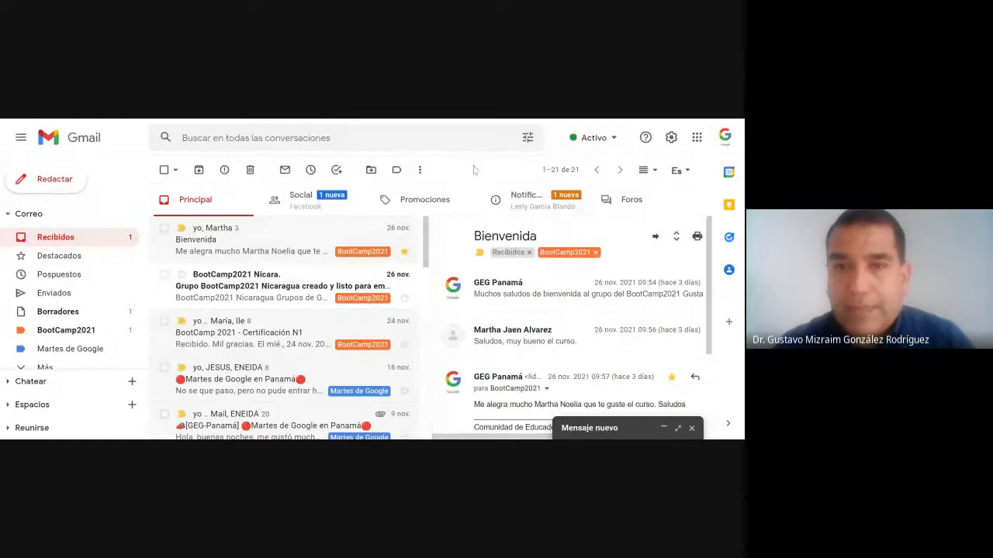
Step: Open the full settings and examine the advanced features, keeping Plantillas set to Habilitar
{"action": "left_click", "coordinate": [671, 137]}
{"action": "left_click", "coordinate": [625, 198]}
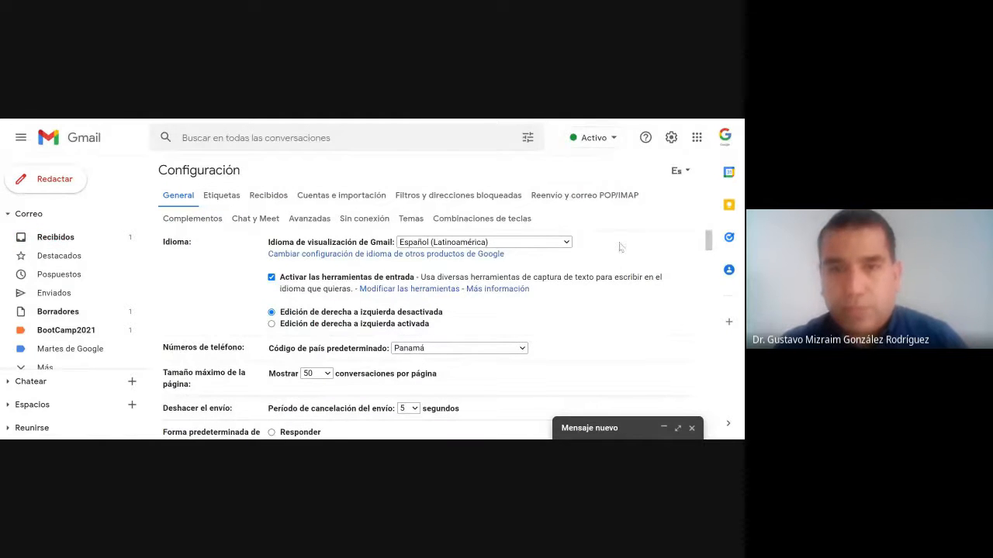
{"action": "scroll", "coordinate": [625, 242], "scroll_direction": "down", "scroll_amount": 1}
{"action": "scroll", "coordinate": [626, 242], "scroll_direction": "up", "scroll_amount": 1}
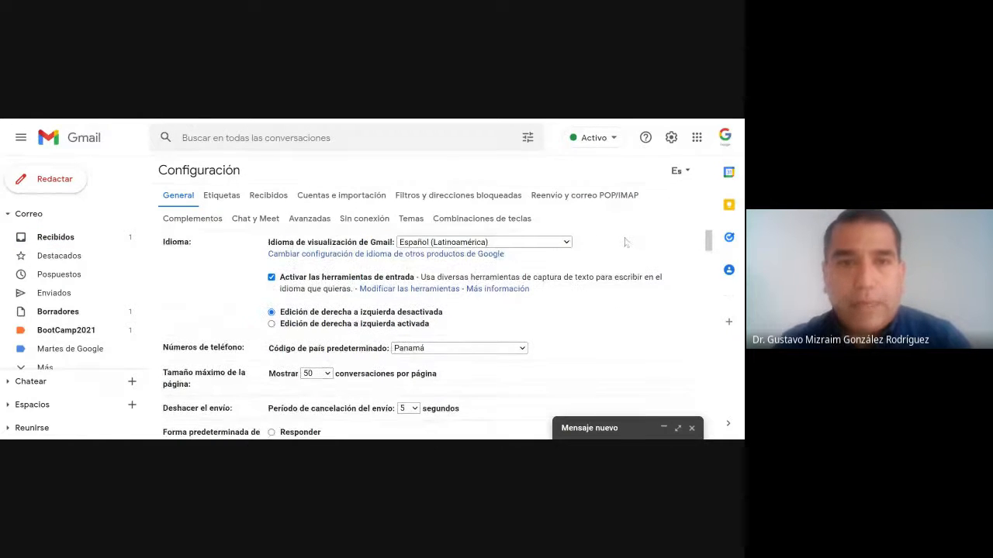
{"action": "left_click", "coordinate": [318, 222]}
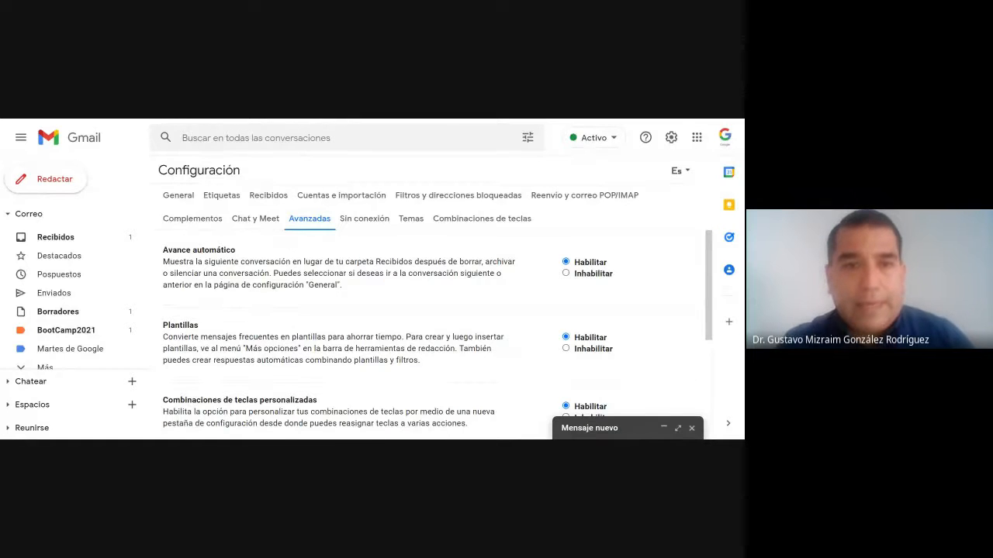
{"action": "scroll", "coordinate": [370, 295], "scroll_direction": "down", "scroll_amount": 1}
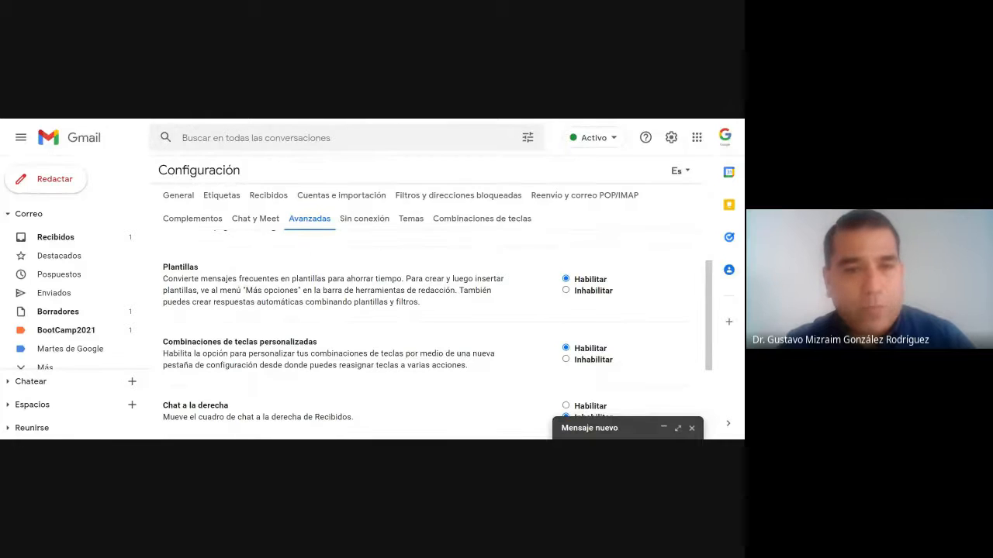
{"action": "left_click", "coordinate": [600, 296]}
{"action": "left_click", "coordinate": [599, 282]}
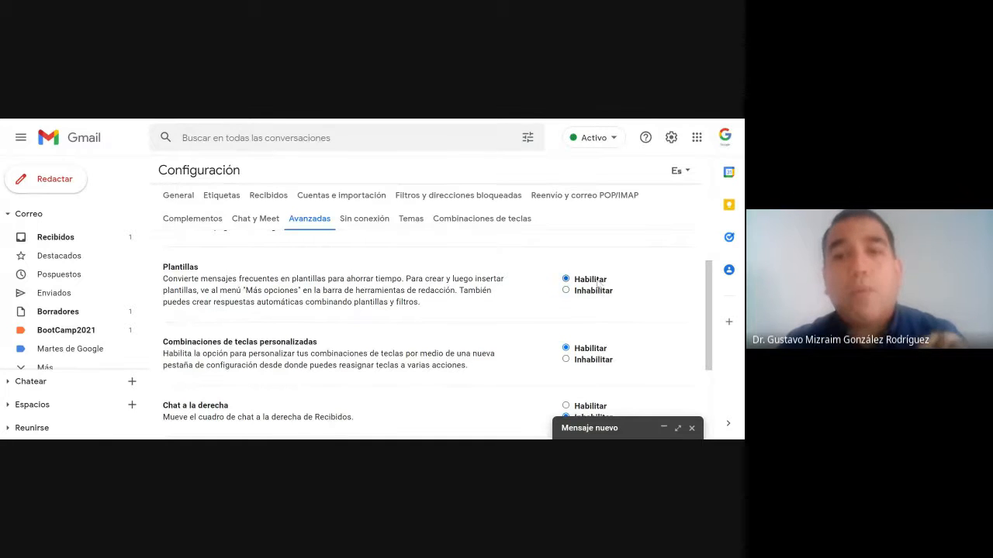
{"action": "scroll", "coordinate": [650, 286], "scroll_direction": "down", "scroll_amount": 3}
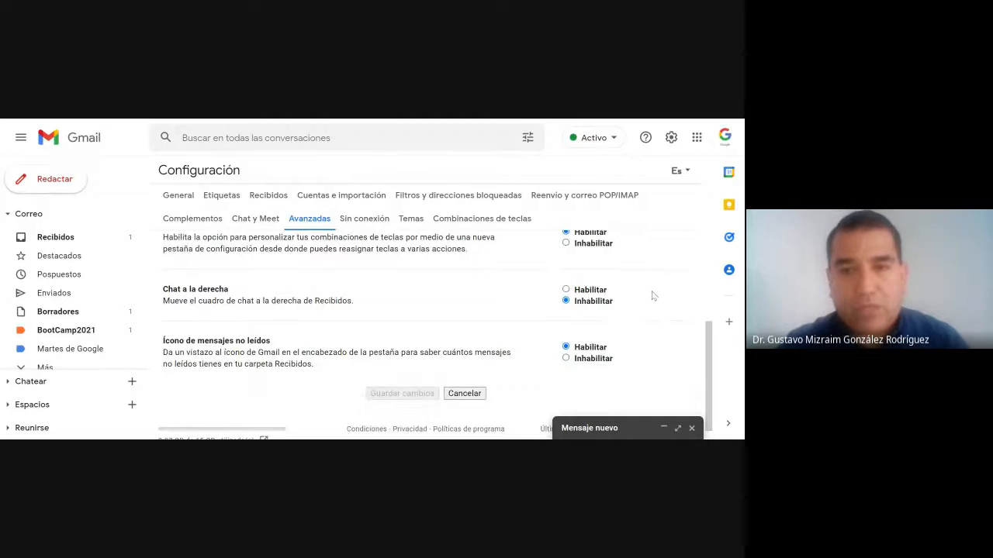
{"action": "scroll", "coordinate": [443, 339], "scroll_direction": "up", "scroll_amount": 4}
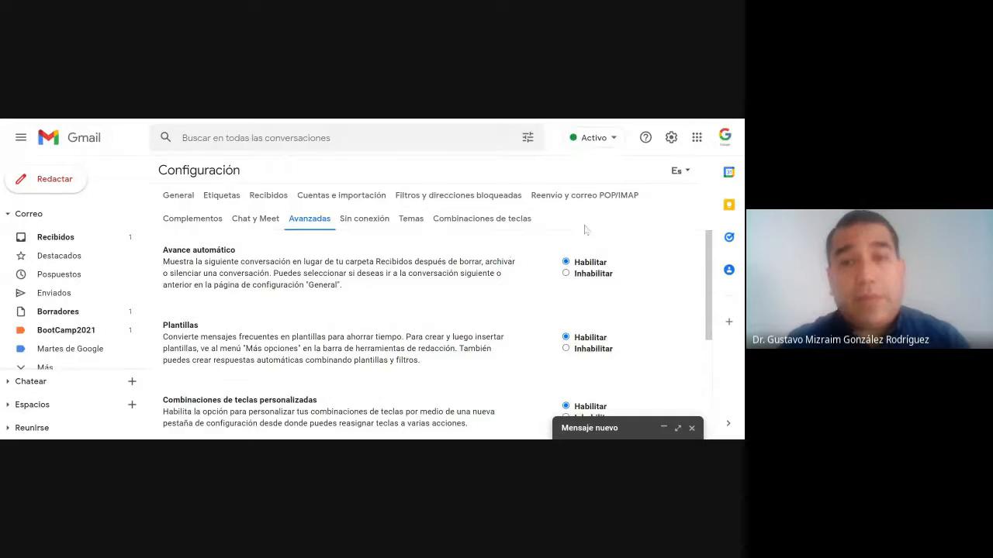
{"action": "scroll", "coordinate": [609, 303], "scroll_direction": "down", "scroll_amount": 1}
{"action": "scroll", "coordinate": [609, 299], "scroll_direction": "down", "scroll_amount": 2}
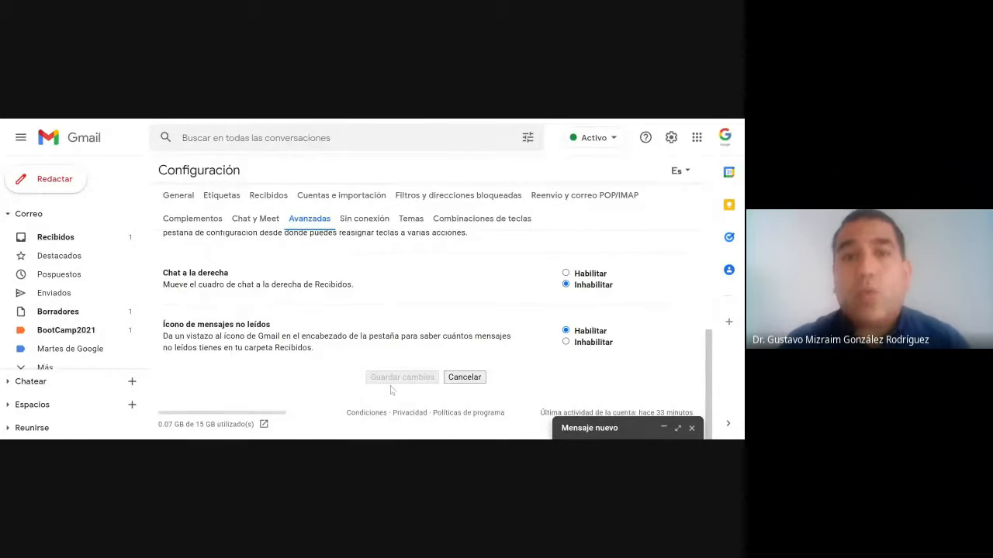
Step: Restore the minimised new message in its expanded view and start the body with "Saludos estimado padre de familia"
{"action": "scroll", "coordinate": [403, 380], "scroll_direction": "up", "scroll_amount": 3}
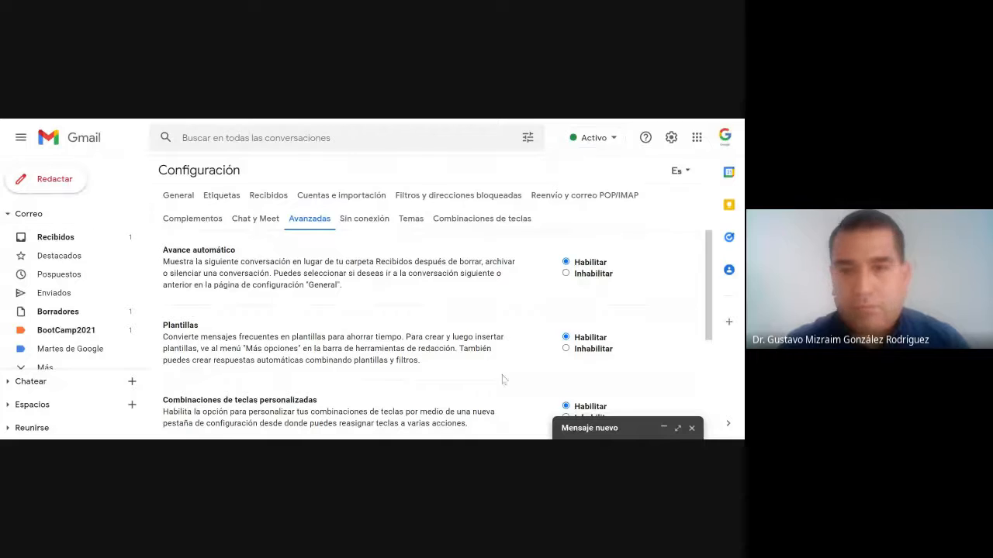
{"action": "left_click", "coordinate": [582, 428]}
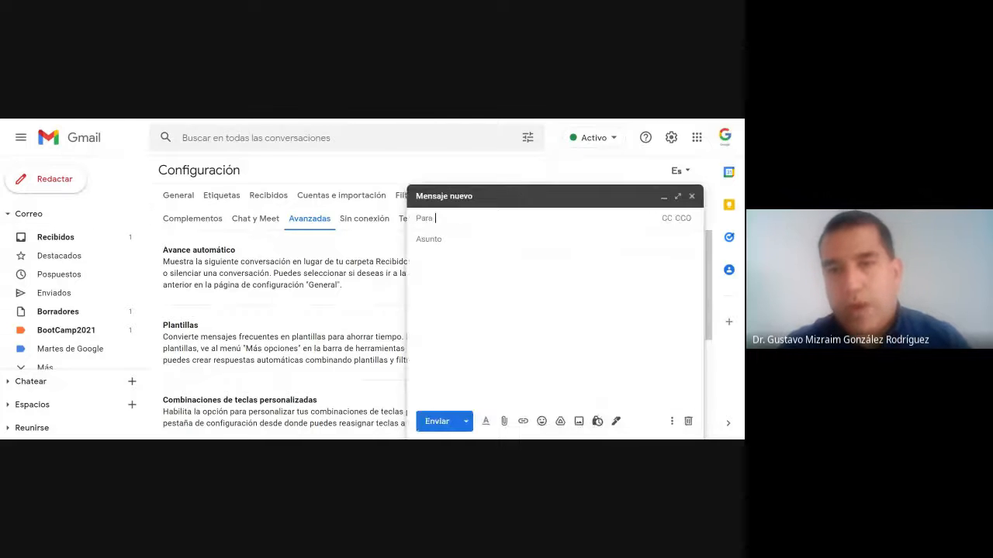
{"action": "left_click", "coordinate": [678, 197]}
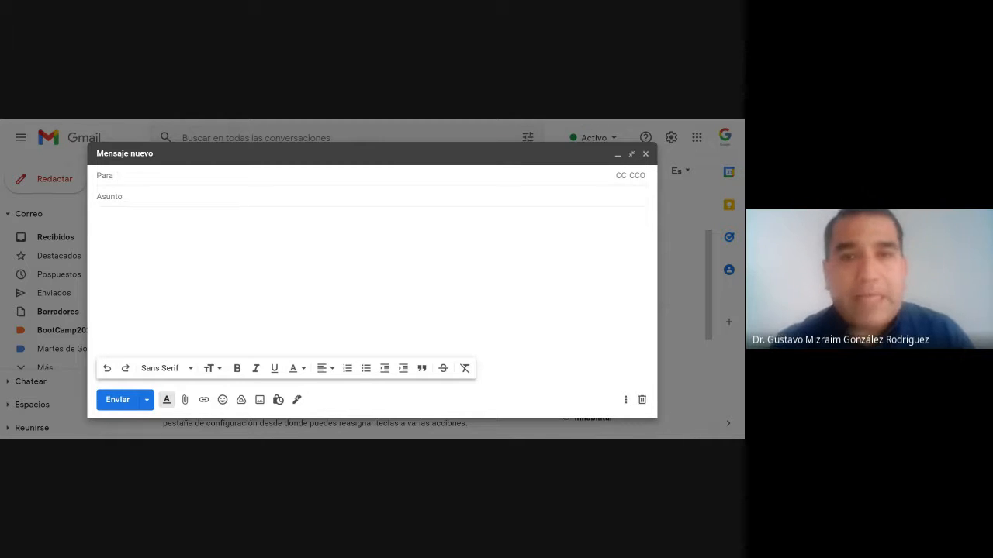
{"action": "left_click", "coordinate": [97, 219]}
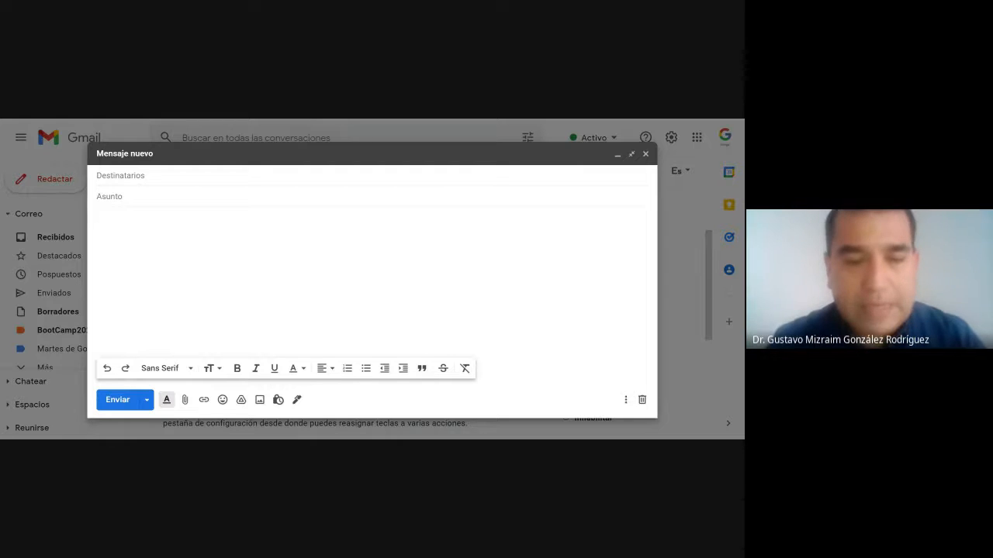
{"action": "type", "text": "Saludos "}
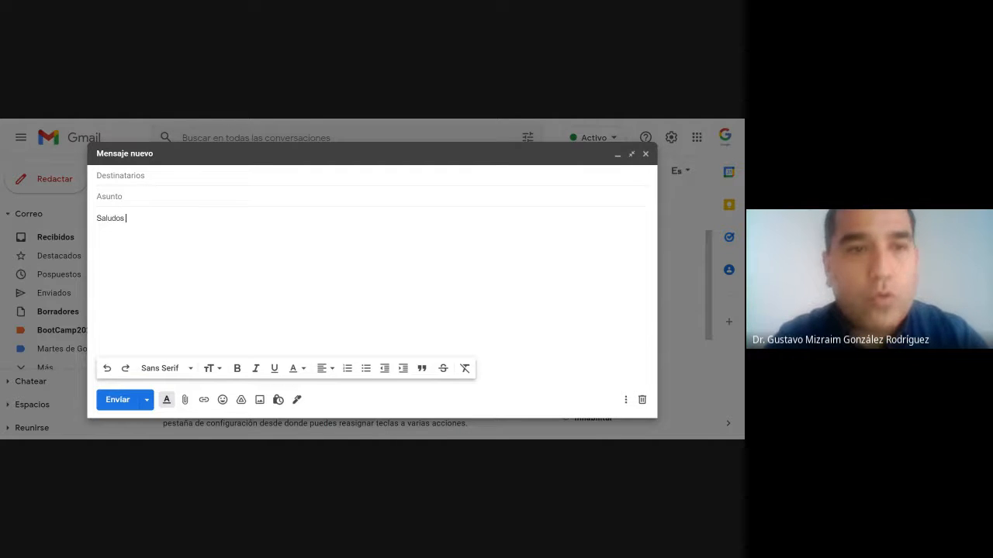
{"action": "type", "text": "estimado padre de "}
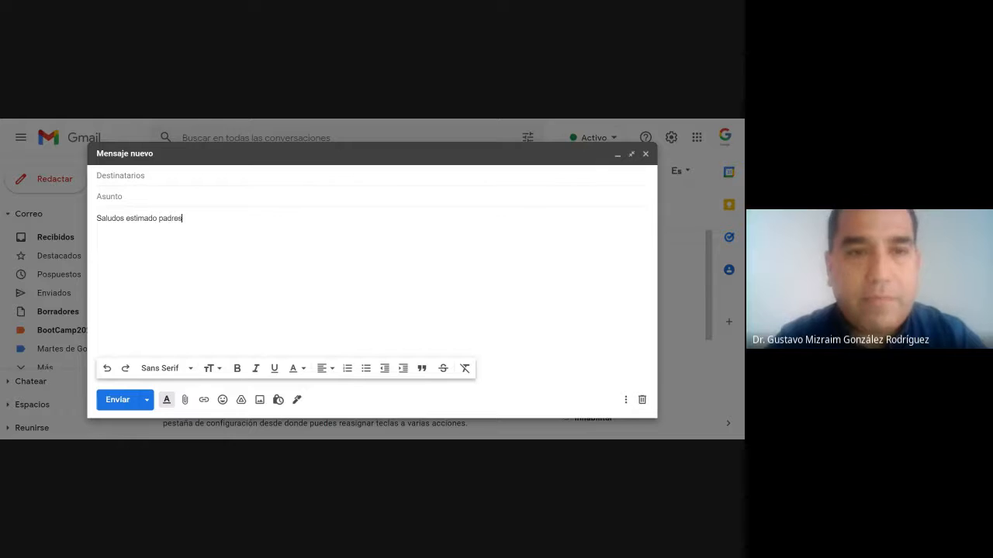
{"action": "type", "text": "familia"}
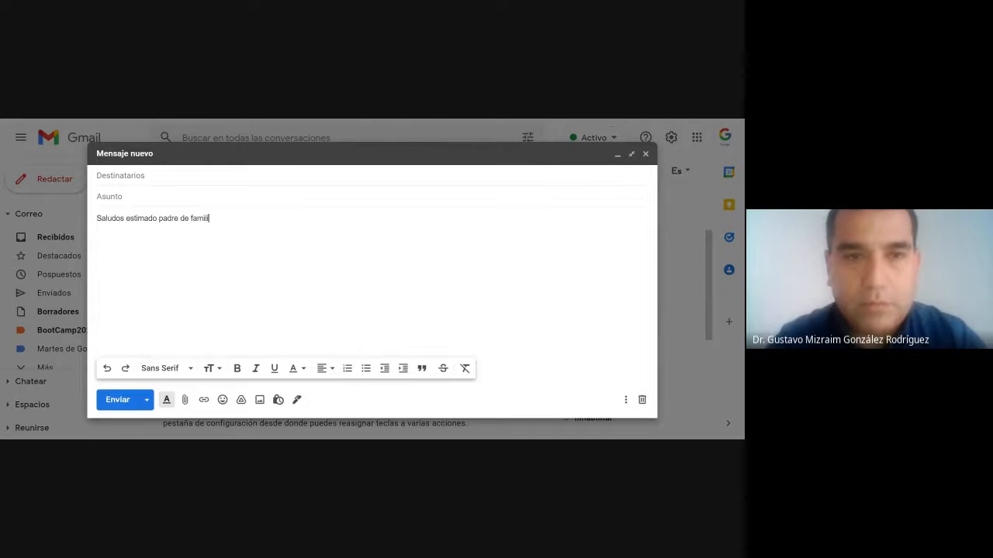
Step: Begin a second paragraph with "Le saludo cordialmente en la oportunidad de recordarle nuestra reunión"
{"action": "key", "text": "Return"}
{"action": "type", "text": "Le s"}
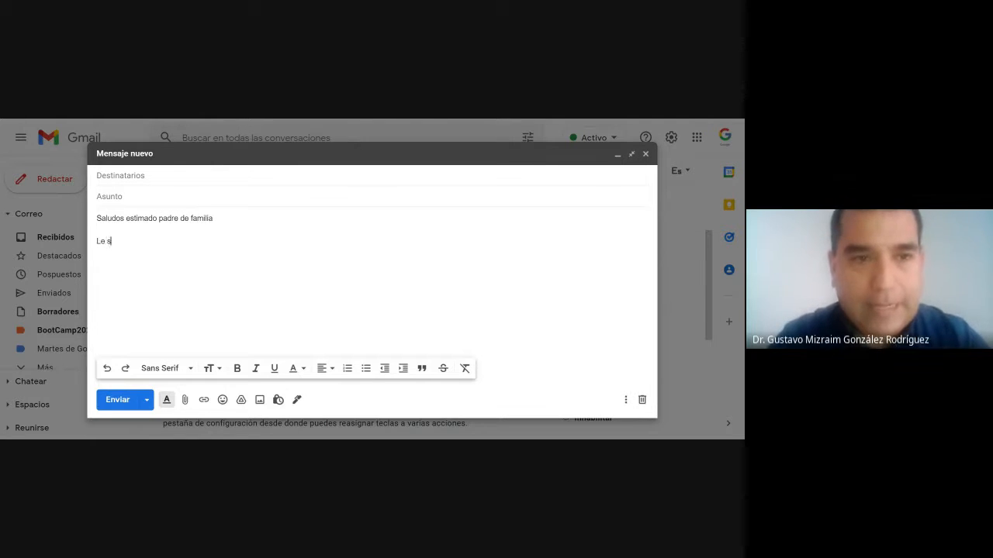
{"action": "key", "text": "BackSpace"}
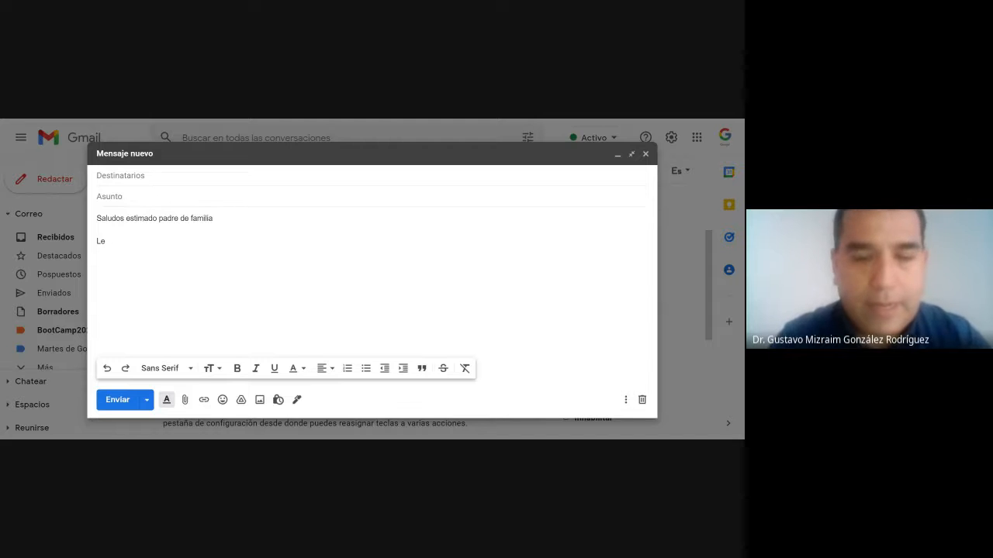
{"action": "type", "text": "saludo"}
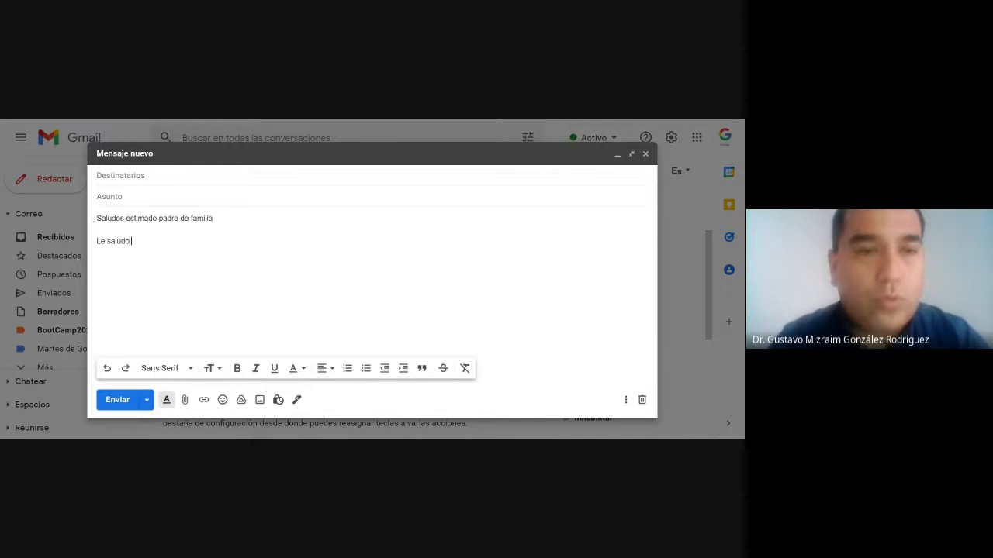
{"action": "type", "text": " cordialmente"}
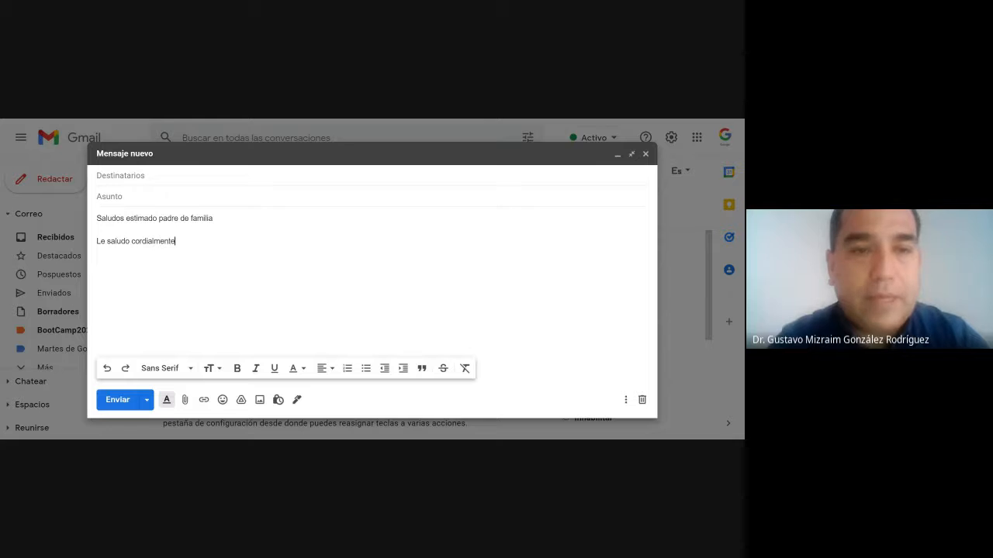
{"action": "type", "text": " en la o"}
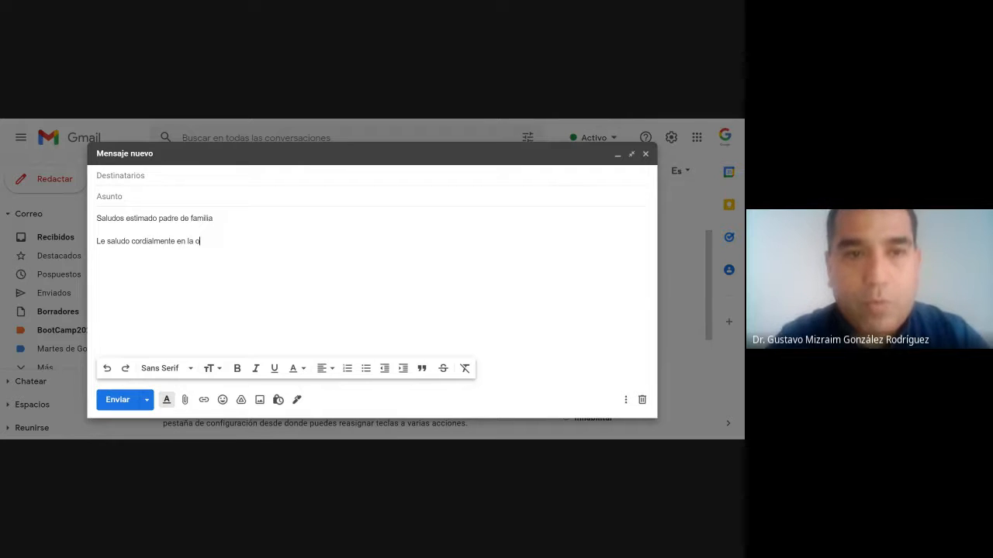
{"action": "type", "text": "portunidad de"}
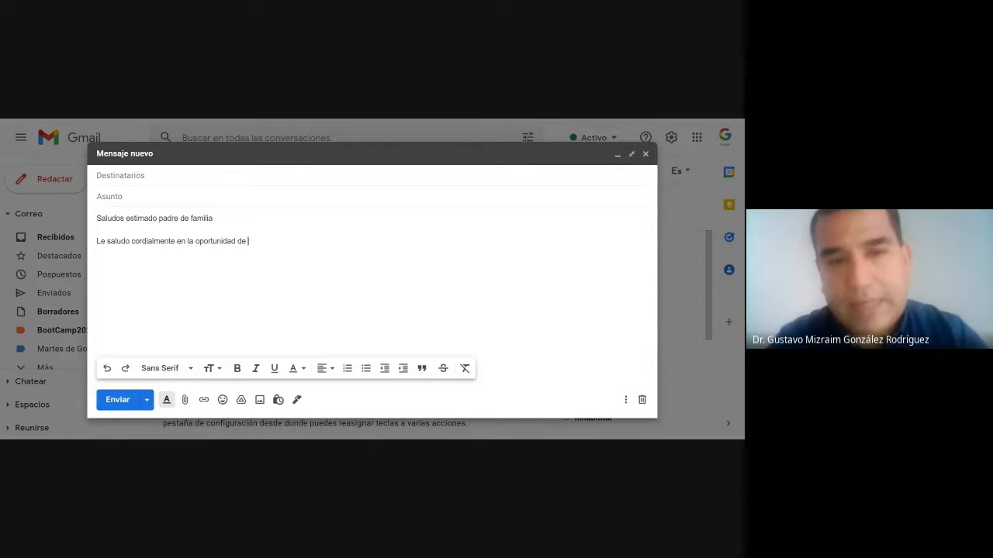
{"action": "type", "text": " recordarle"}
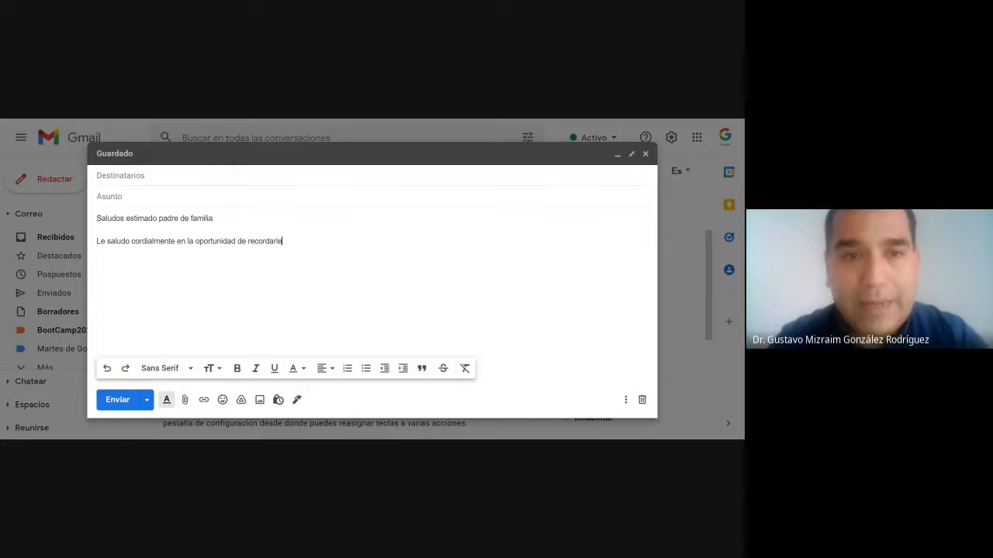
{"action": "type", "text": " nuestra reuni"}
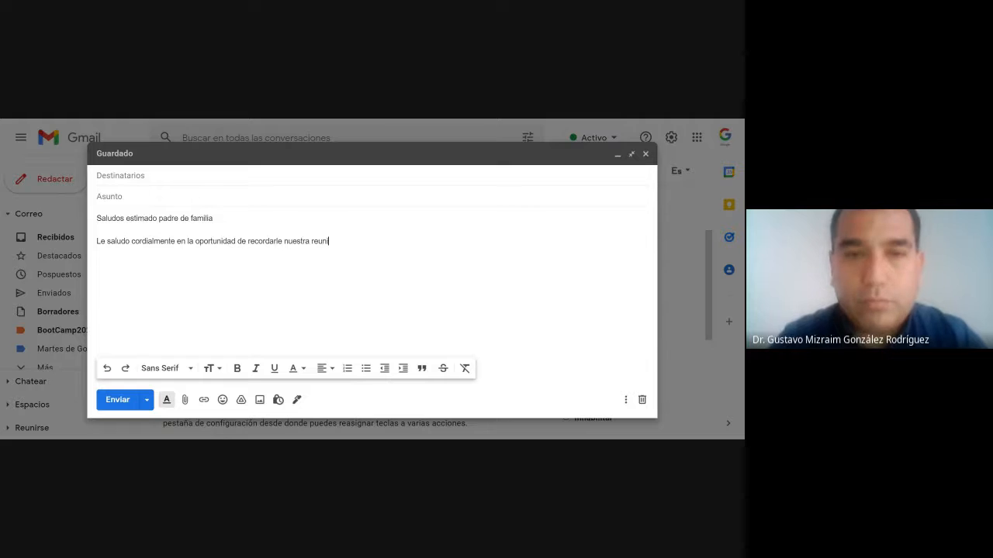
{"action": "type", "text": "ón dl"}
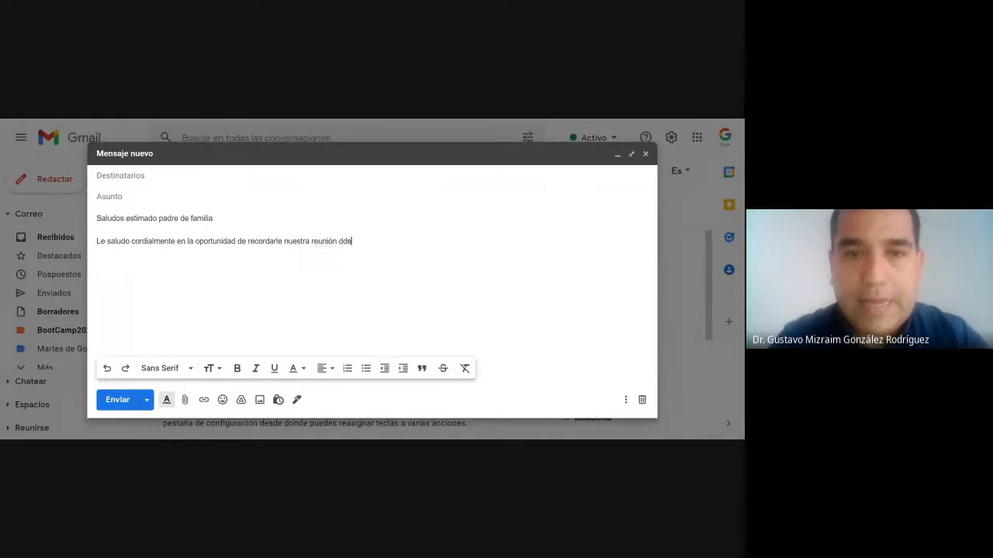
Step: Complete the paragraph's sentence with the meeting details "del martes 30 de noviembre a las 10:00 a.m. vía Google Meet."
{"action": "key", "text": "BackSpace"}
{"action": "key", "text": "BackSpace"}
{"action": "type", "text": "el martes "}
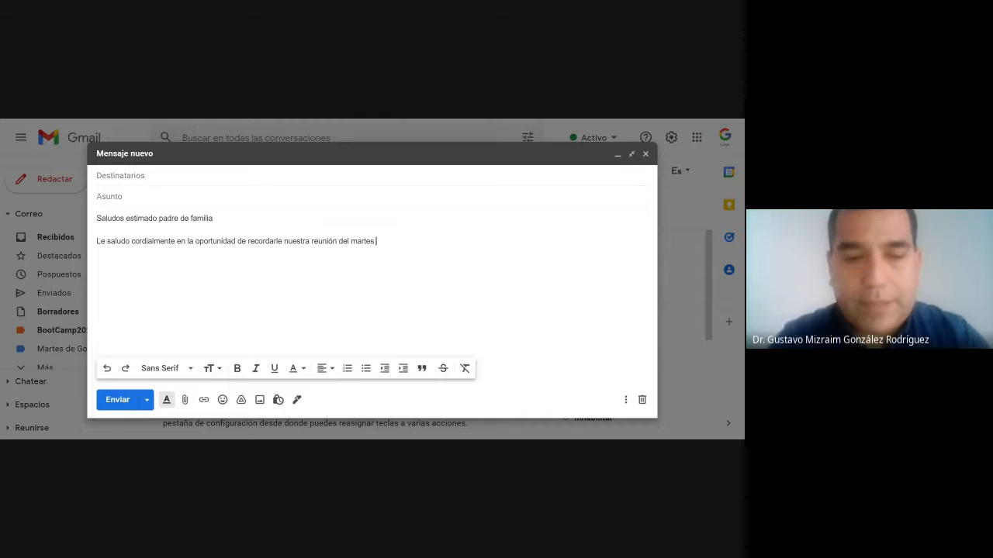
{"action": "type", "text": "30 e"}
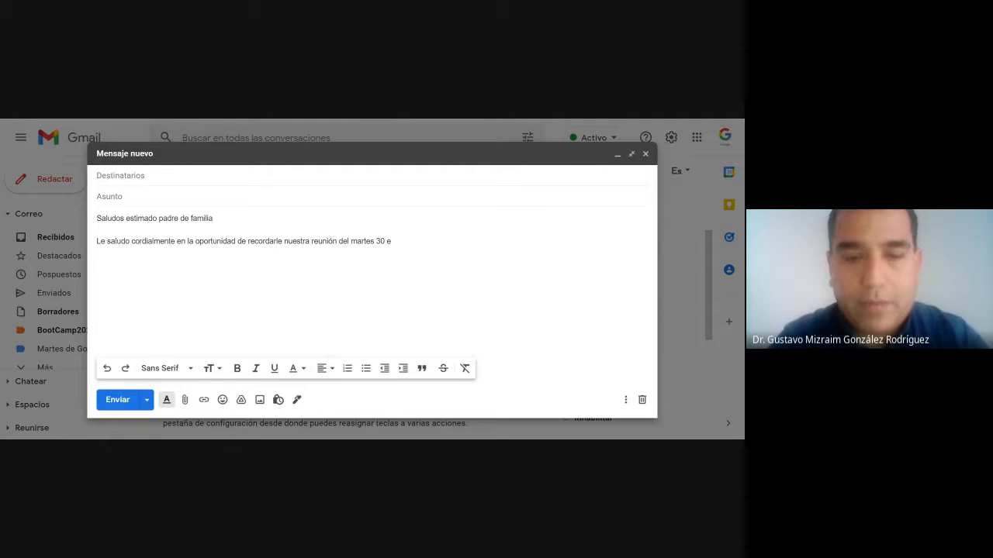
{"action": "key", "text": "BackSpace"}
{"action": "type", "text": "de no"}
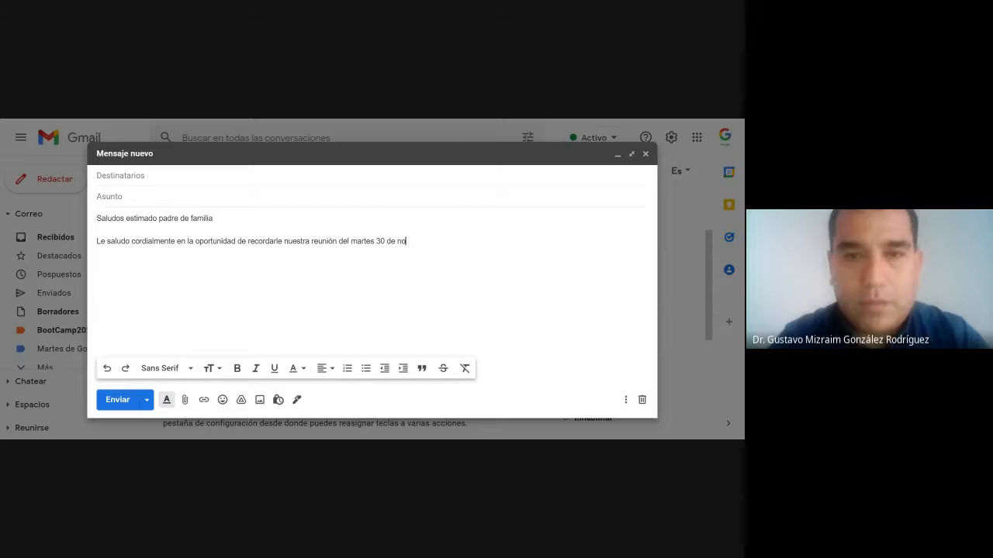
{"action": "type", "text": "viembr"}
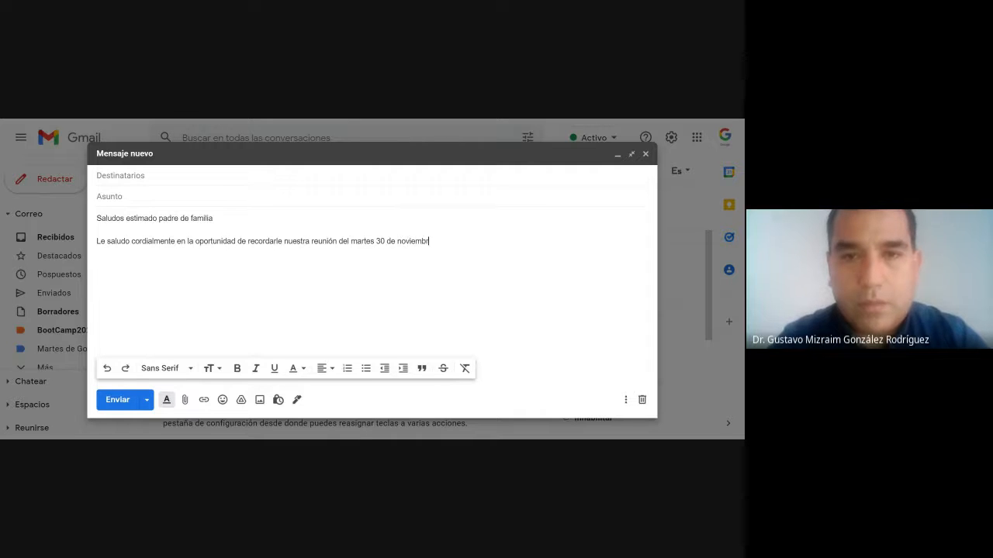
{"action": "type", "text": "e a las 10"}
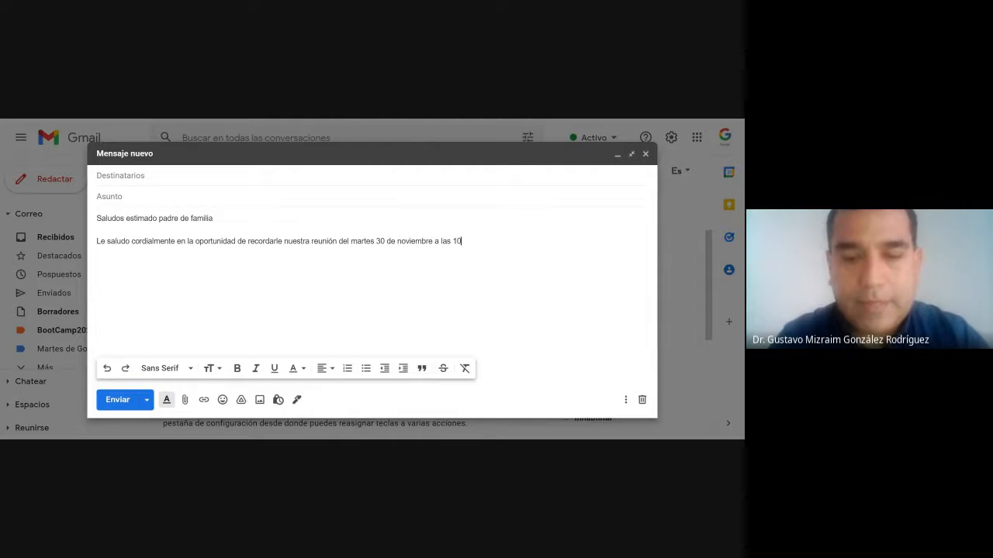
{"action": "type", "text": ":00"}
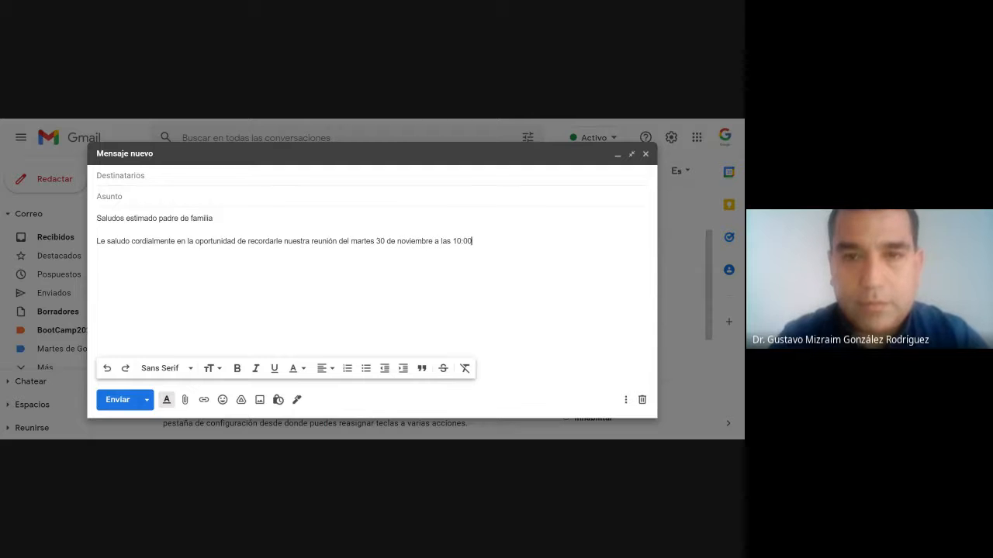
{"action": "type", "text": " a.m. "}
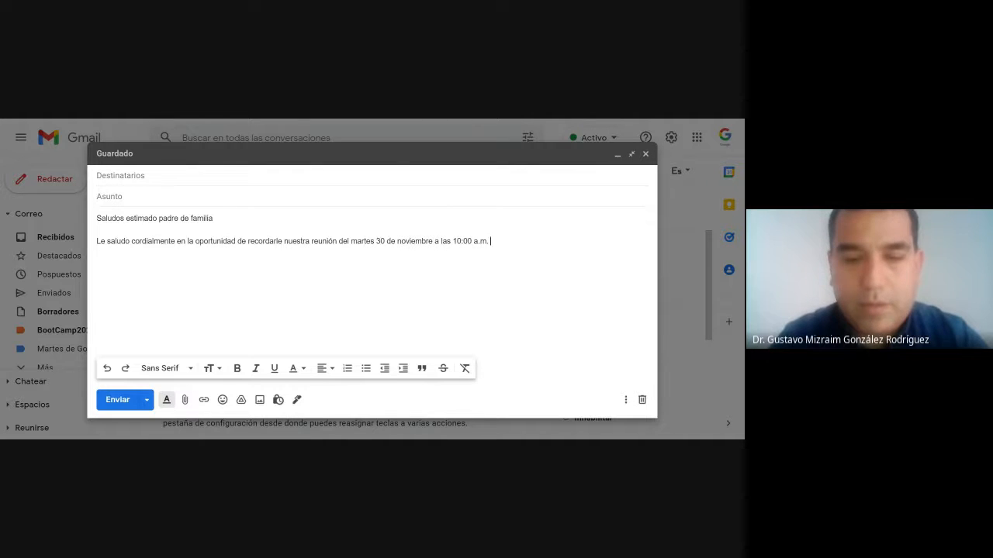
{"action": "type", "text": "vía Go"}
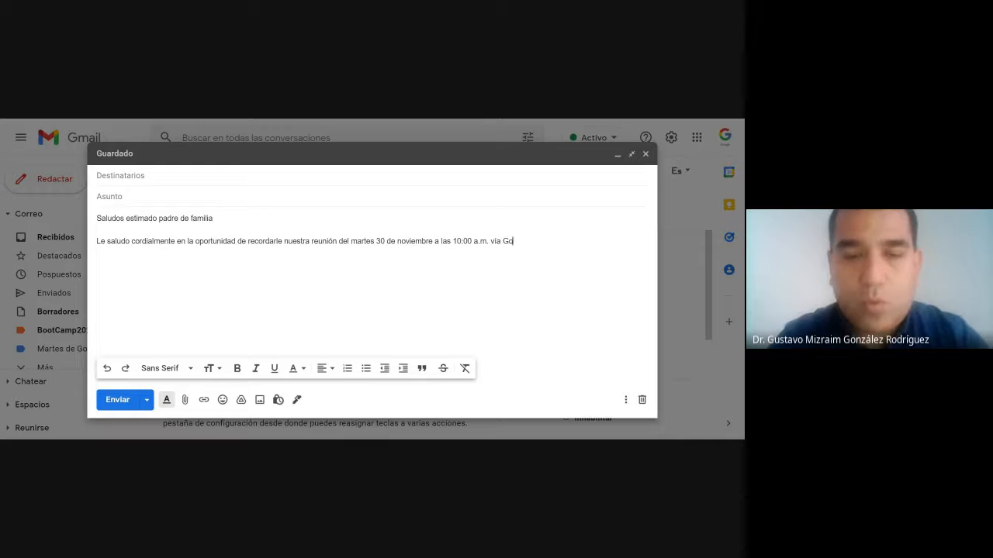
{"action": "type", "text": "ogle Meet.  "}
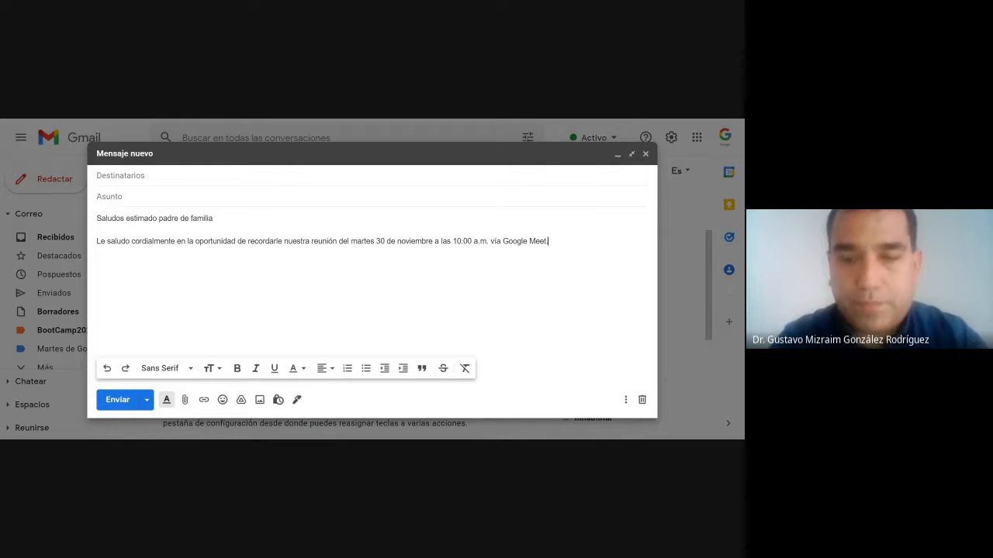
Step: Close the message in a separate paragraph with "Un abrazo," followed by the sender's first name and a full stop
{"action": "type", "text": "Un "}
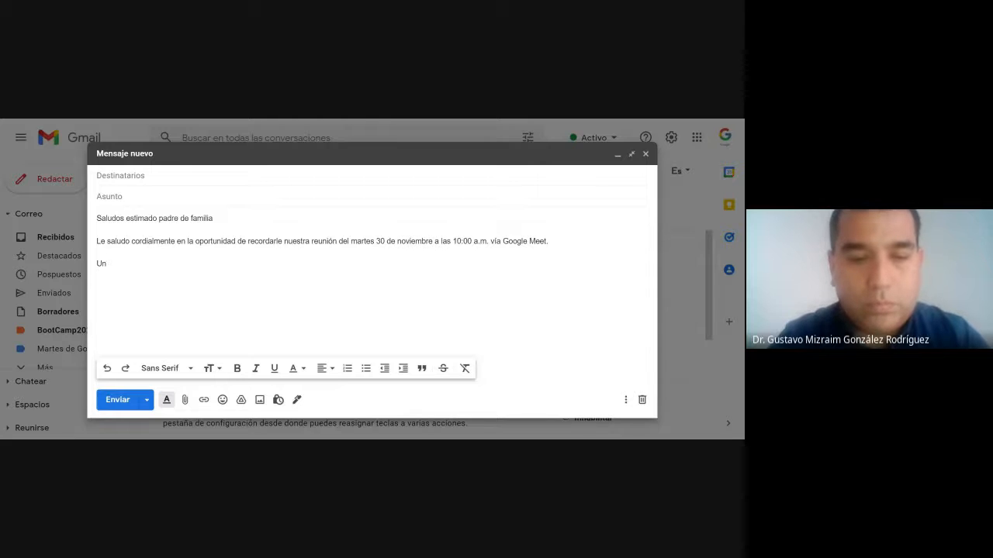
{"action": "type", "text": "abrazo"}
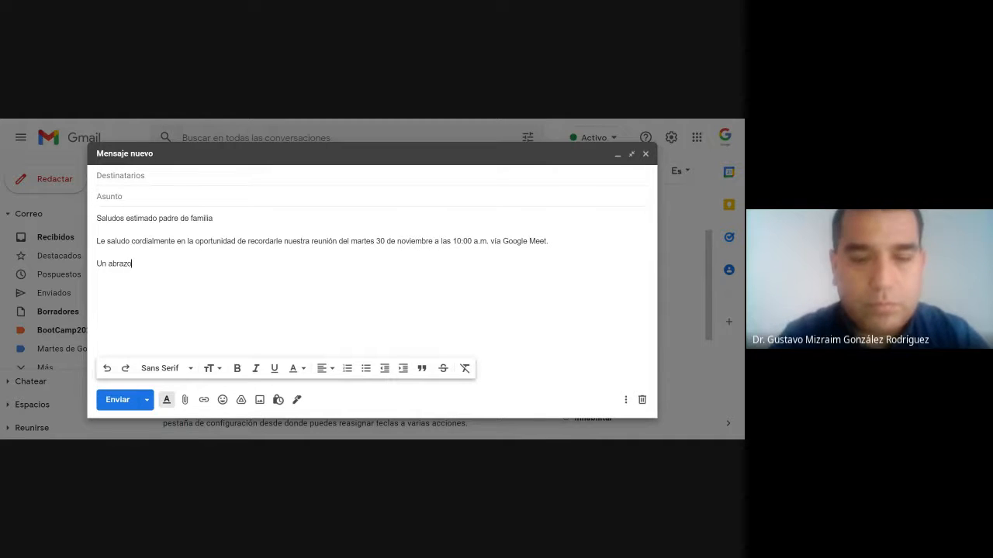
{"action": "type", "text": ", Gustavo"}
{"action": "type", "text": ".m"}
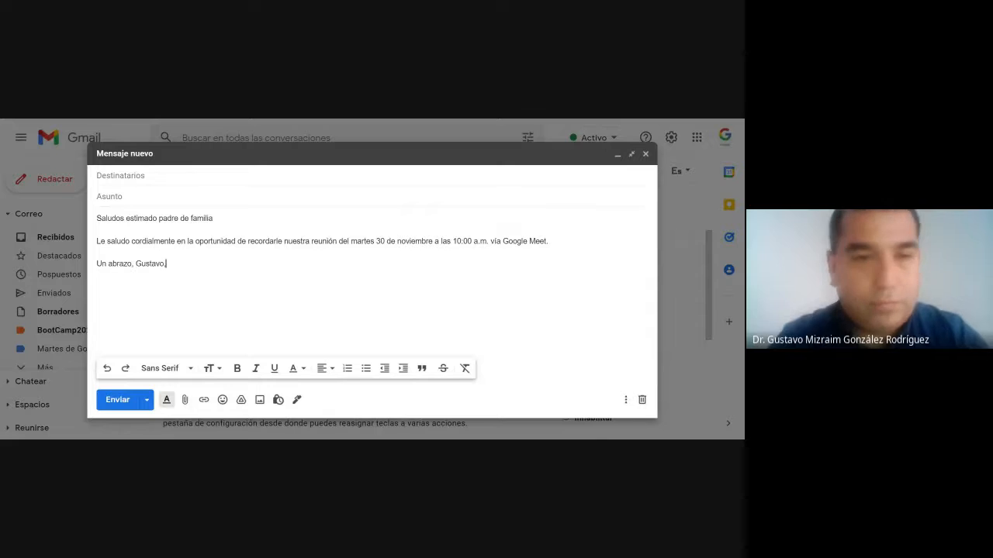
{"action": "type", "text": "."}
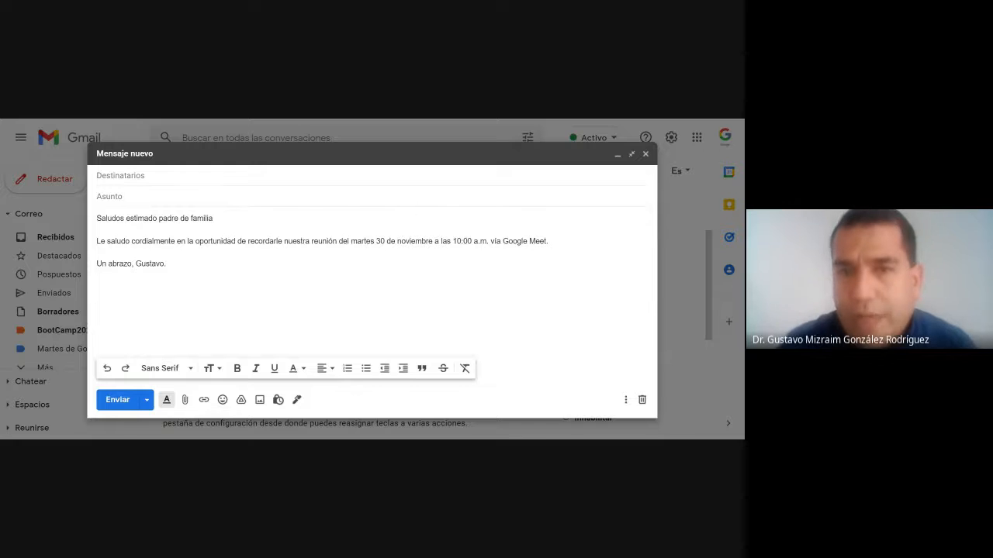
{"action": "left_click_drag", "start_coordinate": [374, 241], "coordinate": [488, 241]}
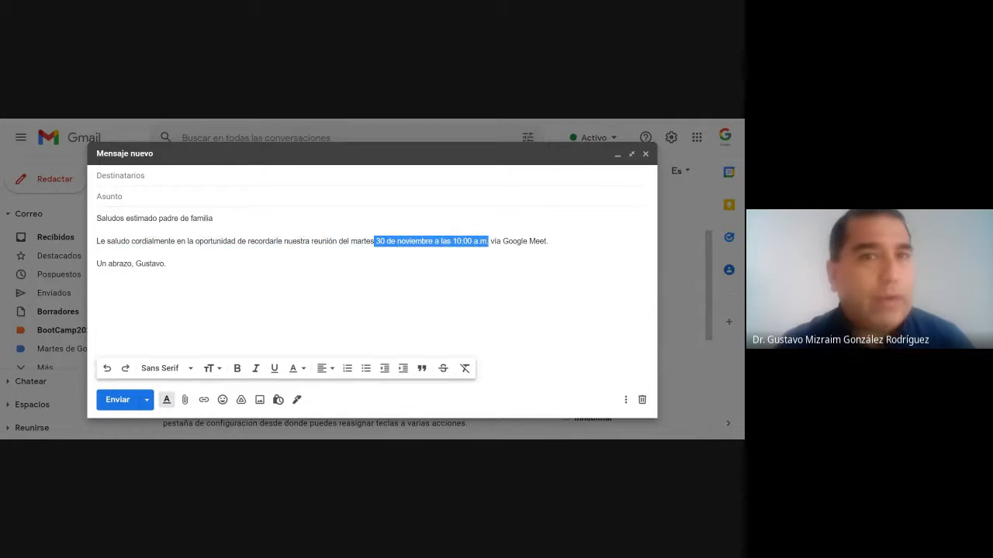
{"action": "left_click", "coordinate": [166, 264]}
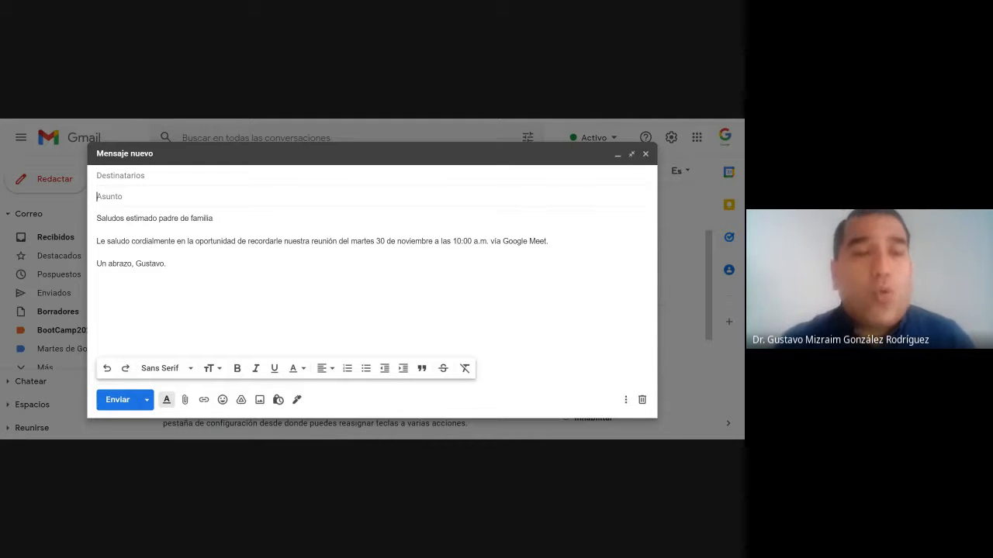
Step: Enter the subject "Recordatorio de reunión con el profesor guía" with a megaphone emoji at each end
{"action": "key", "text": "shift+Tab"}
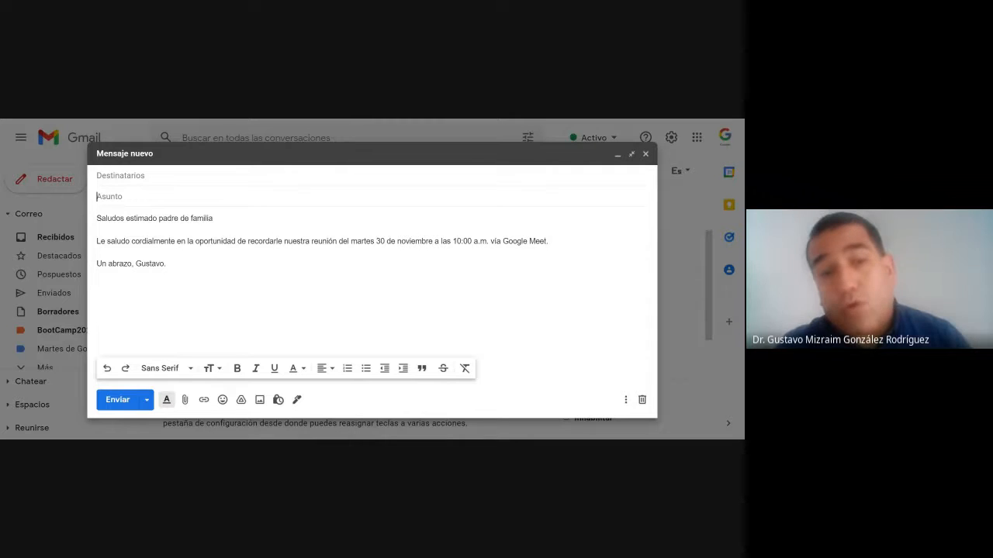
{"action": "type", "text": "📢"}
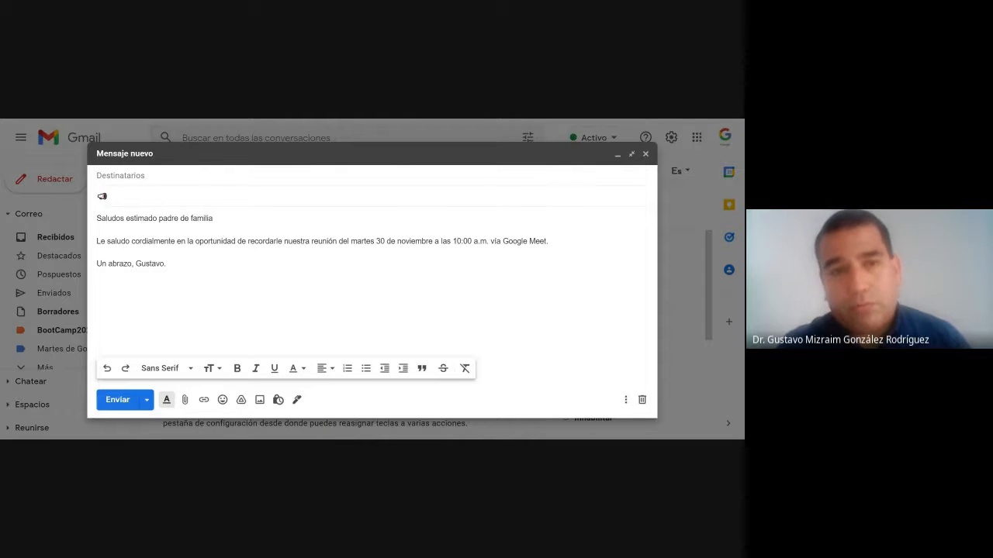
{"action": "type", "text": "Re"}
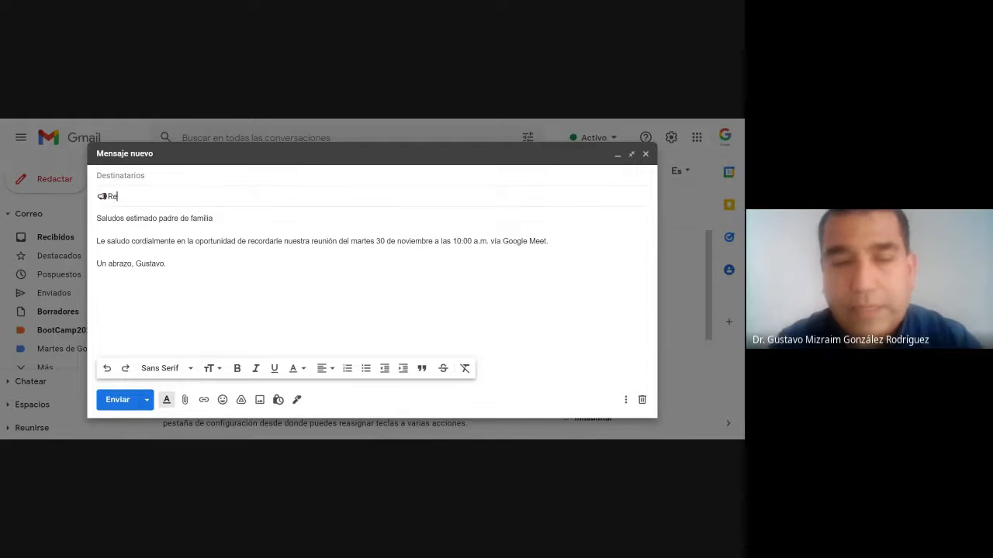
{"action": "type", "text": "cordat"}
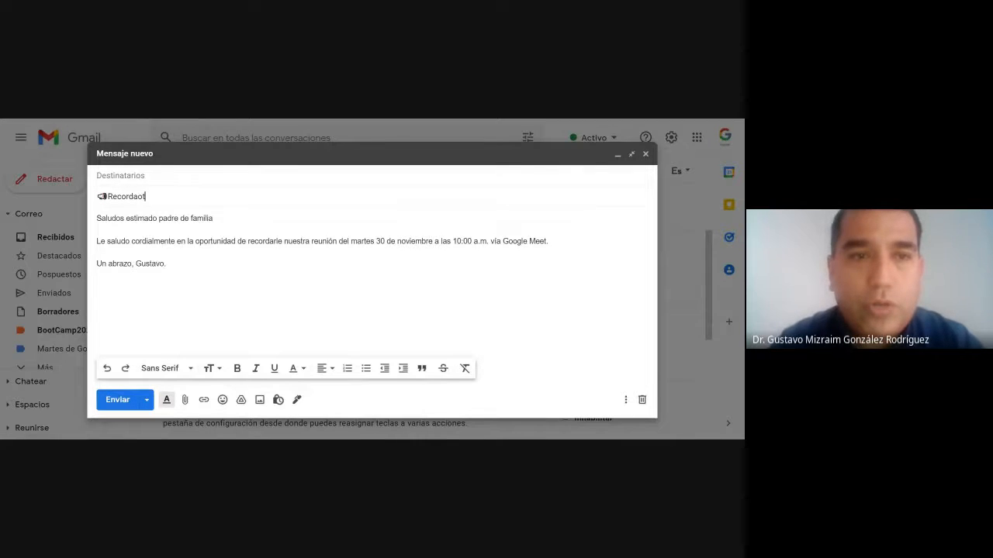
{"action": "type", "text": "o"}
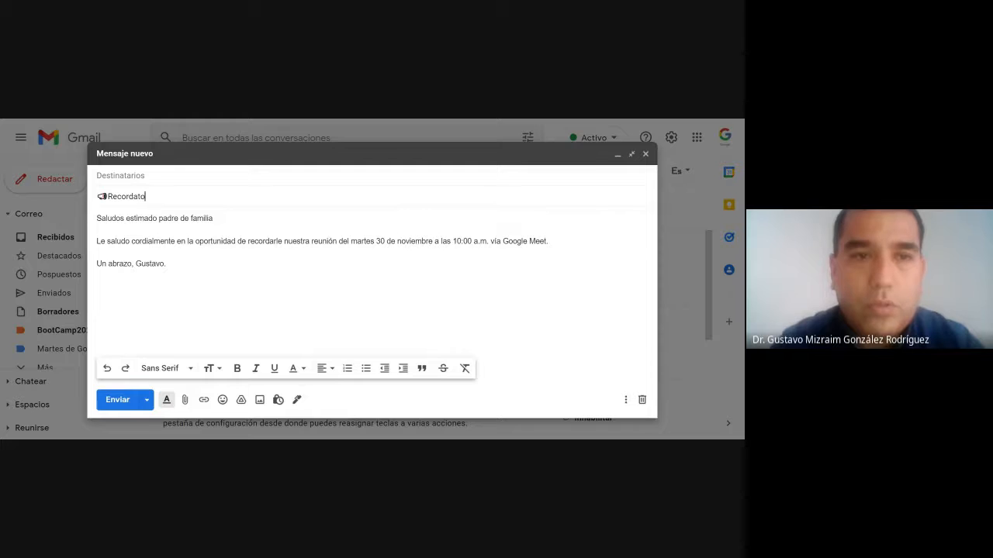
{"action": "type", "text": "rio de "}
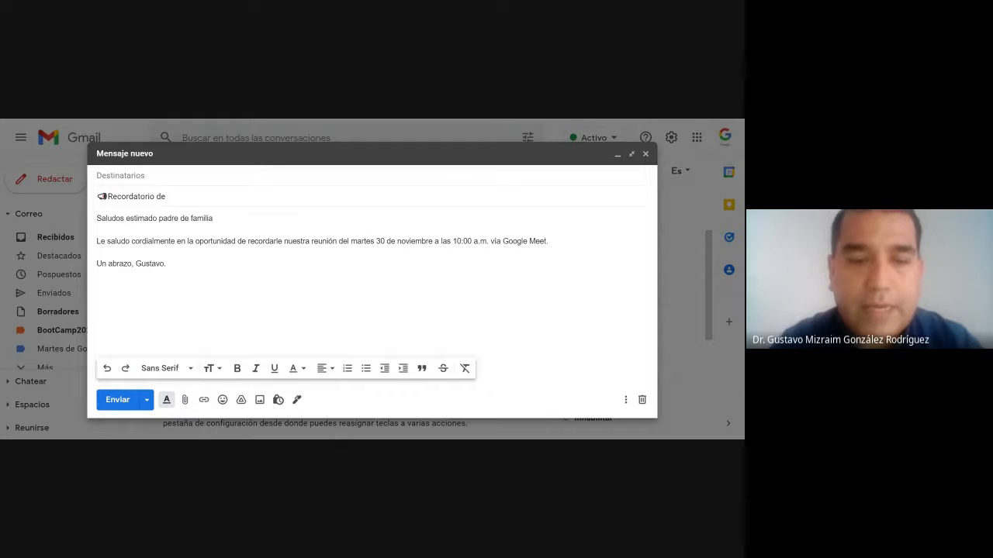
{"action": "type", "text": "reunión con "}
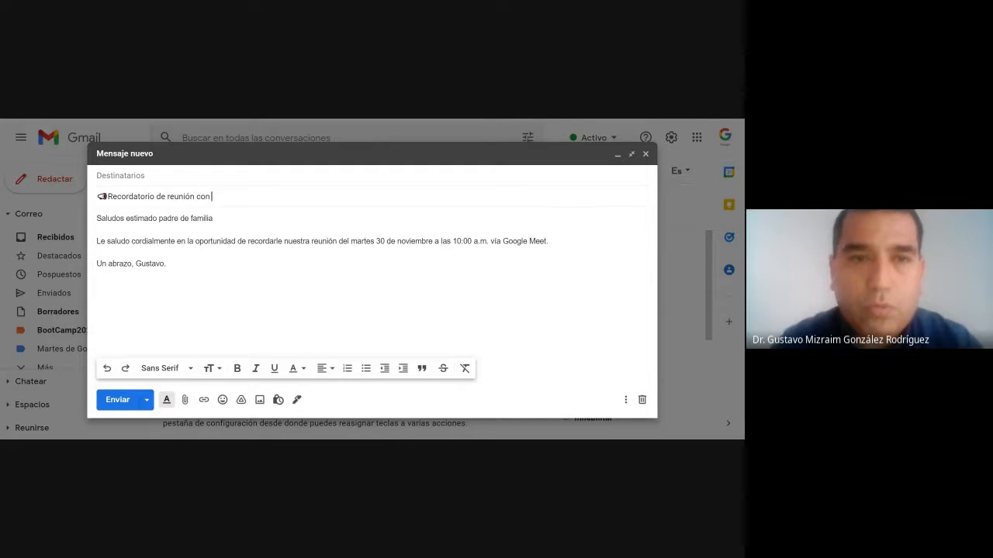
{"action": "type", "text": "el pr"}
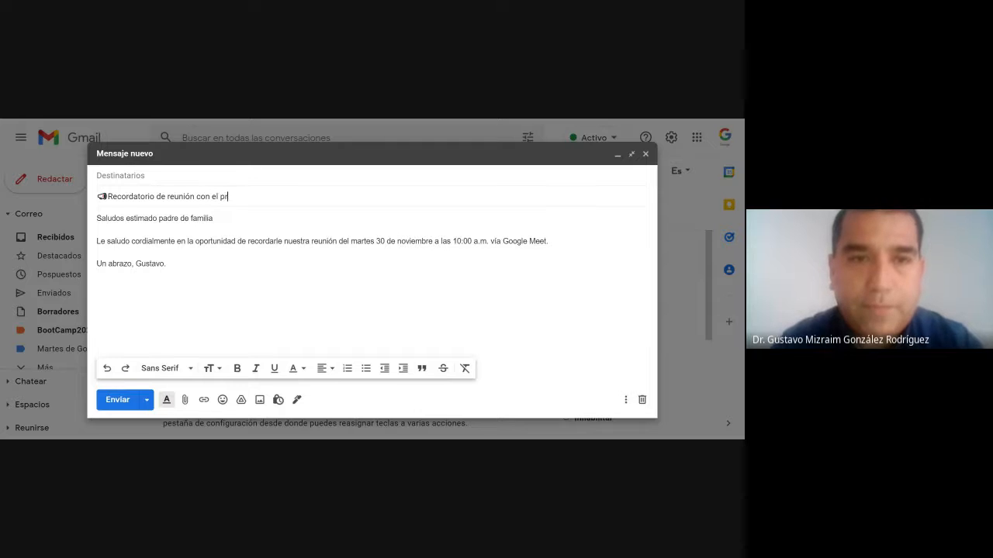
{"action": "type", "text": "ofesor guía"}
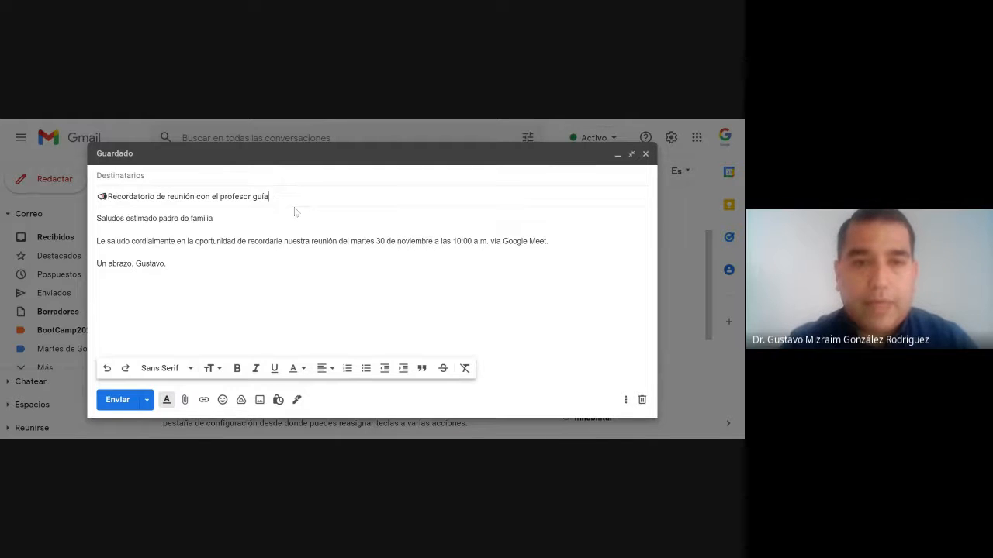
{"action": "type", "text": "📢"}
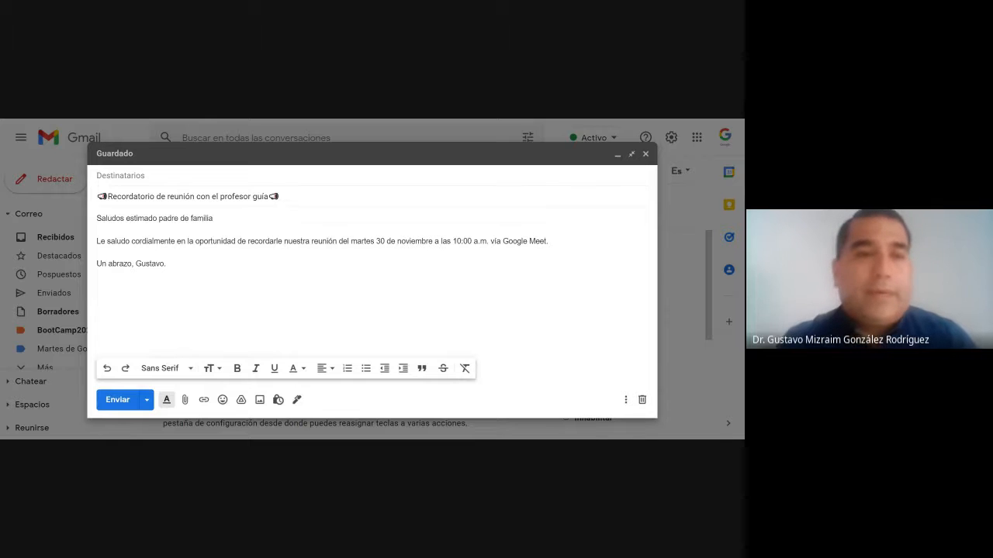
Step: Add a separate line "Enlace:" with a pointing-hand emoji between the meeting paragraph and the closing
{"action": "left_click", "coordinate": [213, 219]}
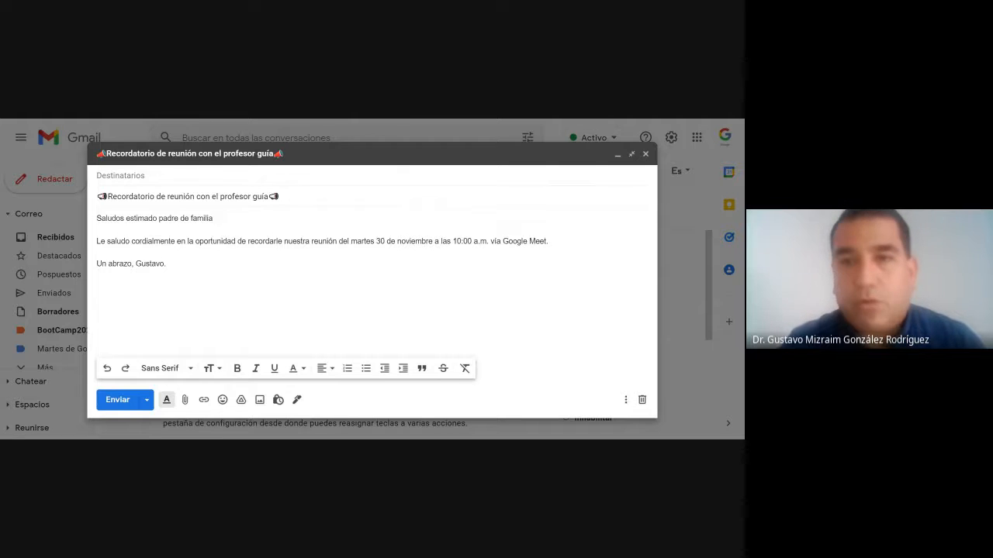
{"action": "key", "text": "Return"}
{"action": "key", "text": "Return"}
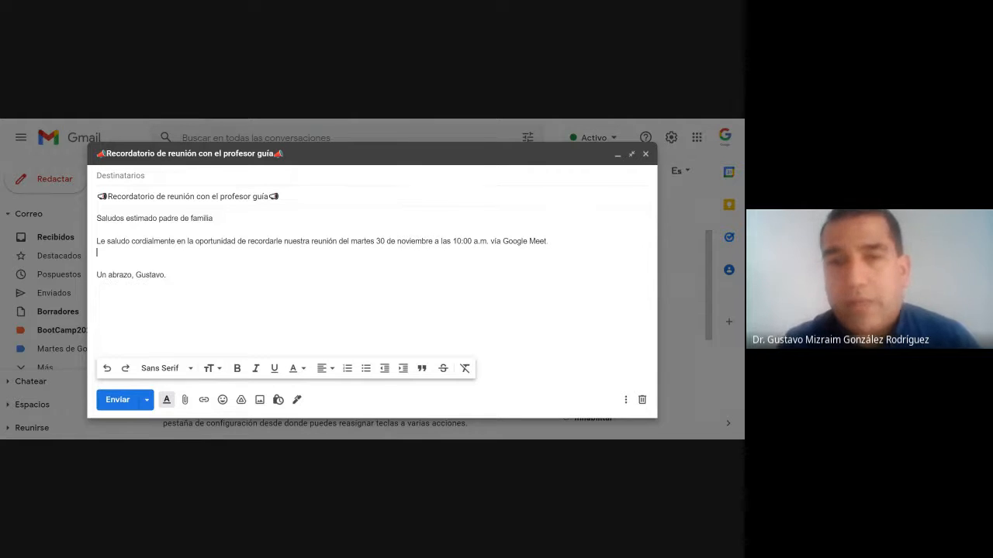
{"action": "type", "text": "En"}
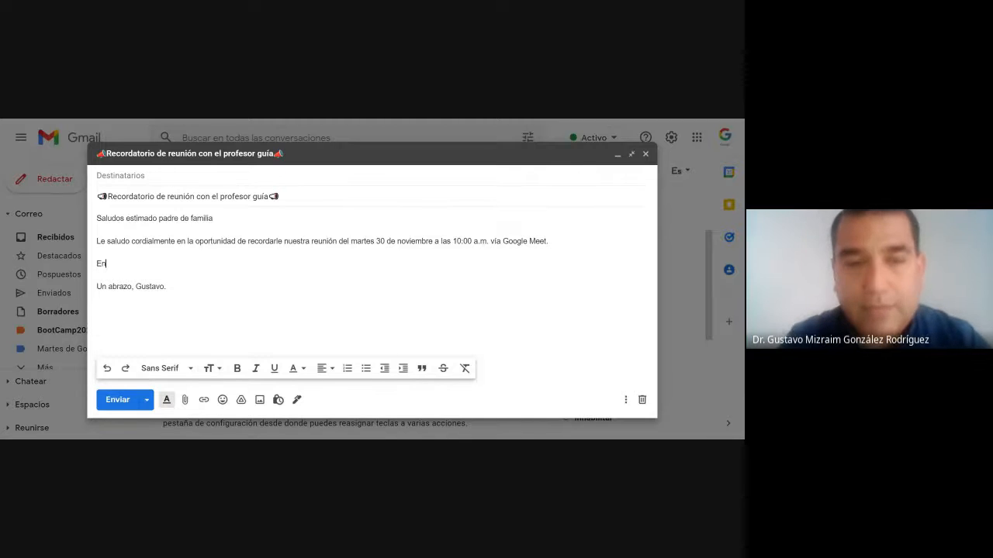
{"action": "type", "text": "laece"}
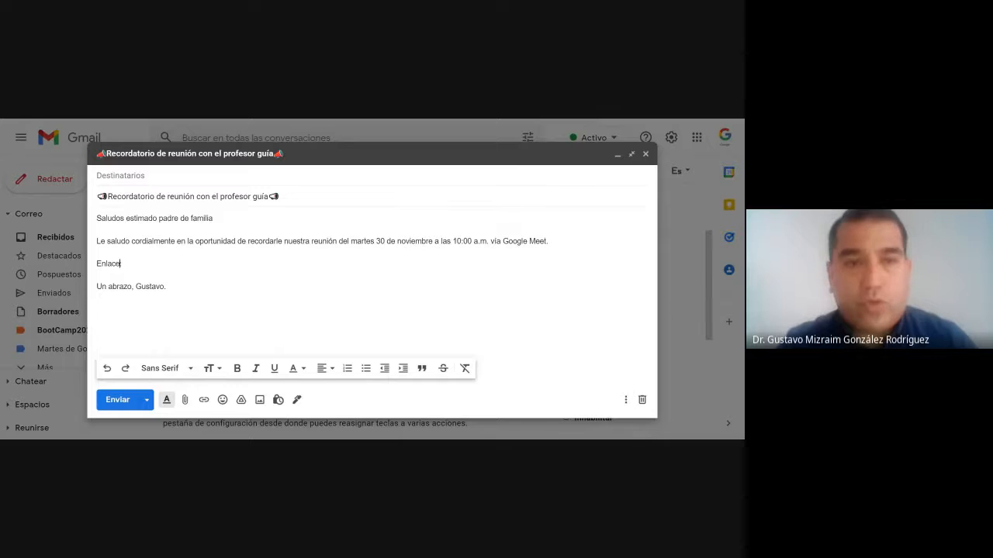
{"action": "type", "text": ": :"}
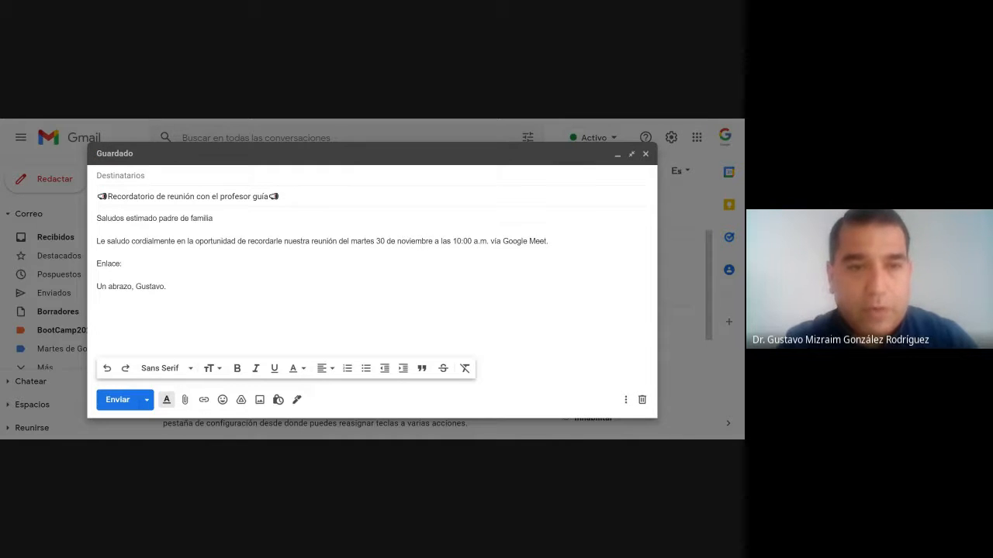
{"action": "type", "text": "👉"}
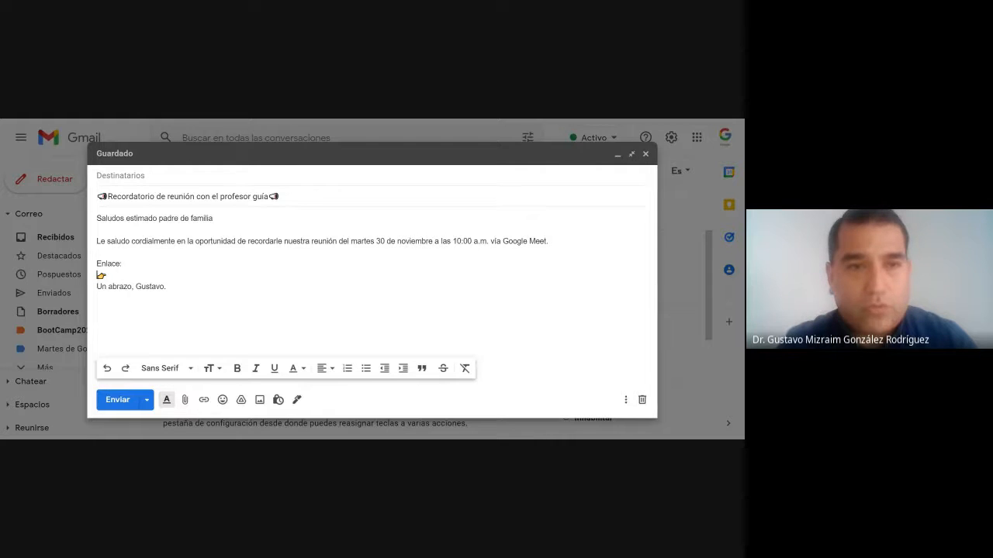
{"action": "key", "text": "BackSpace"}
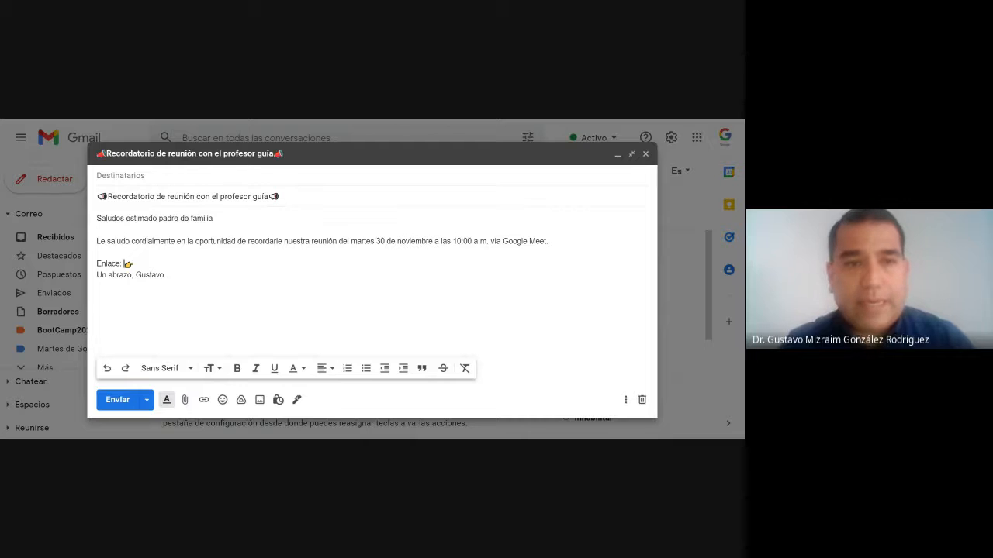
{"action": "key", "text": "Return"}
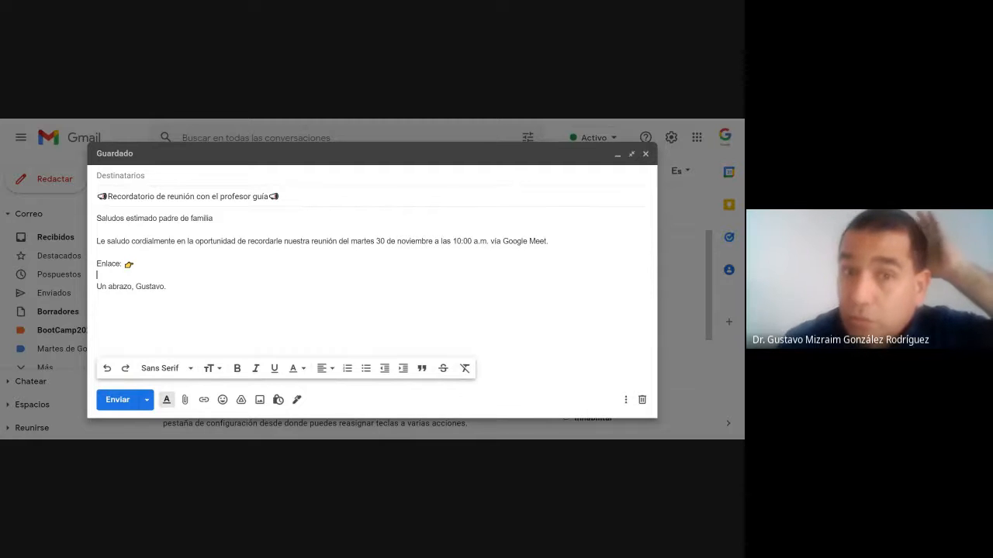
Step: Save the draft as a new template named after its subject, "Recordatorio de reunión con el profesor guía", and discard the draft
{"action": "left_click", "coordinate": [625, 401]}
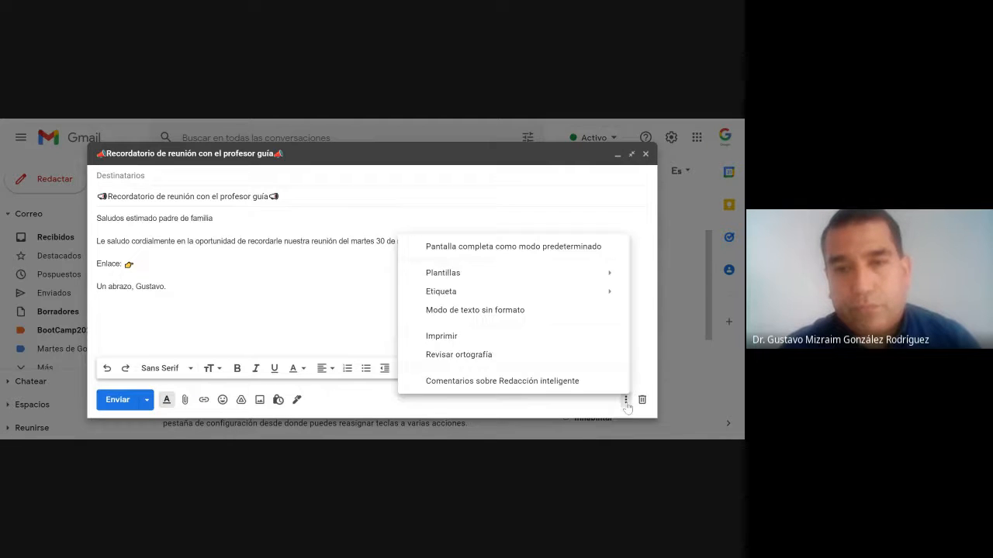
{"action": "mouse_move", "coordinate": [512, 276]}
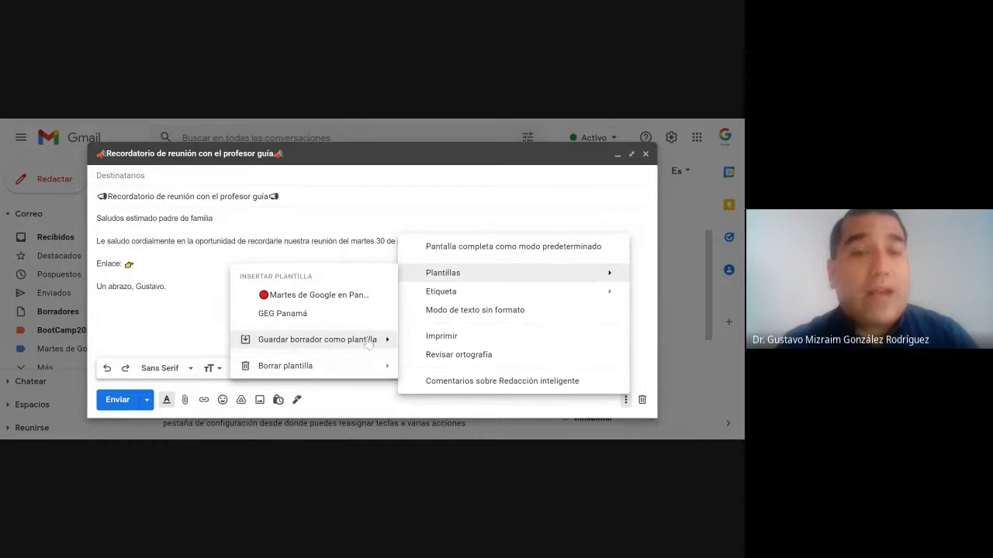
{"action": "mouse_move", "coordinate": [368, 343]}
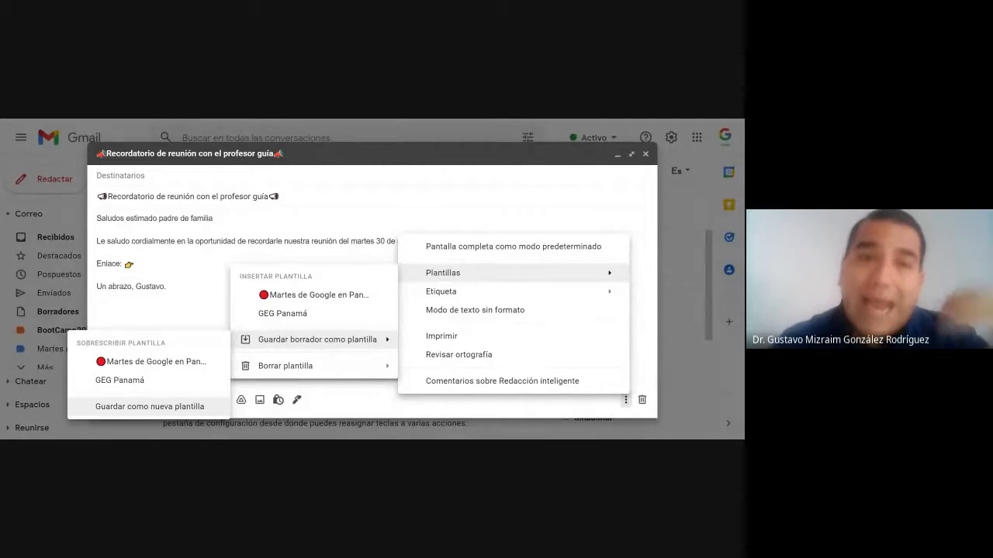
{"action": "left_click", "coordinate": [146, 407]}
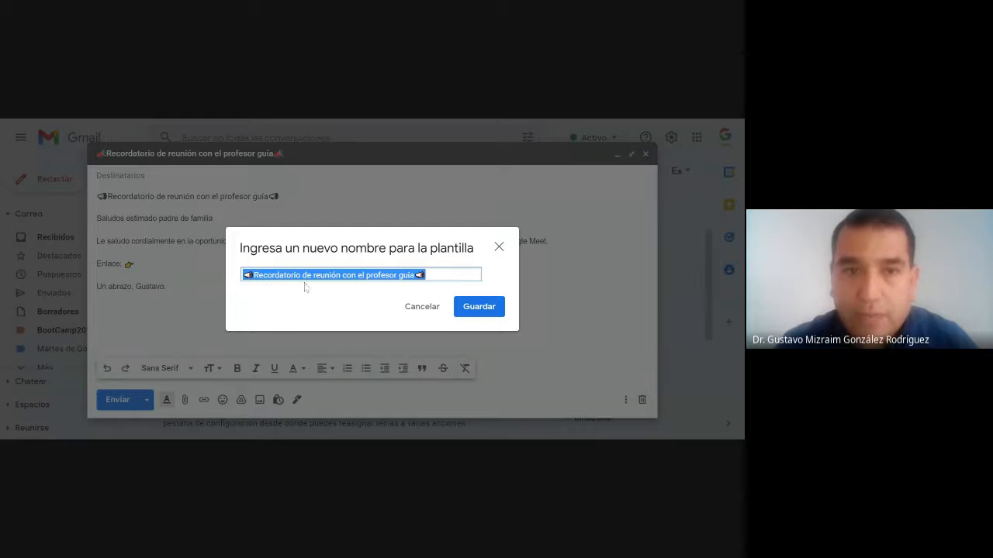
{"action": "left_click", "coordinate": [489, 307]}
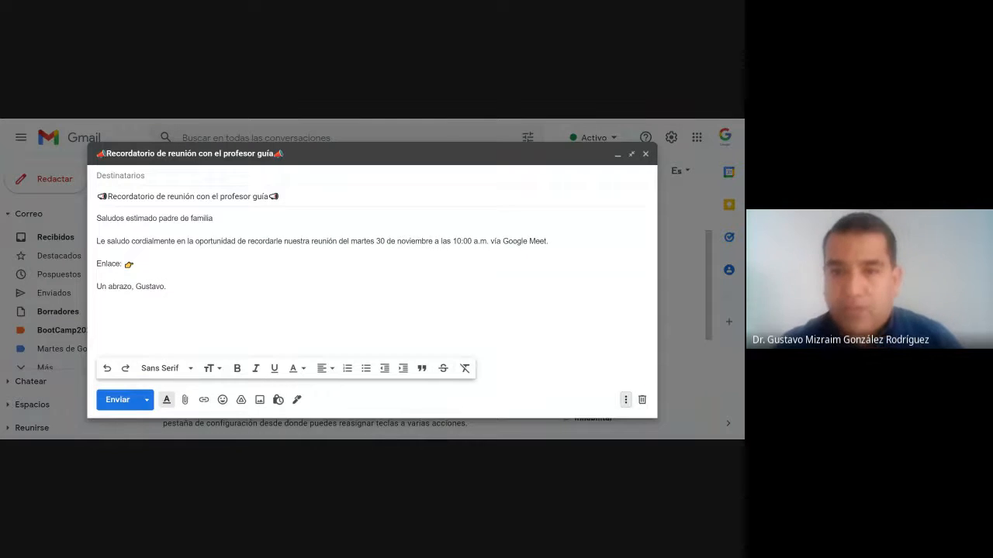
{"action": "left_click", "coordinate": [642, 400]}
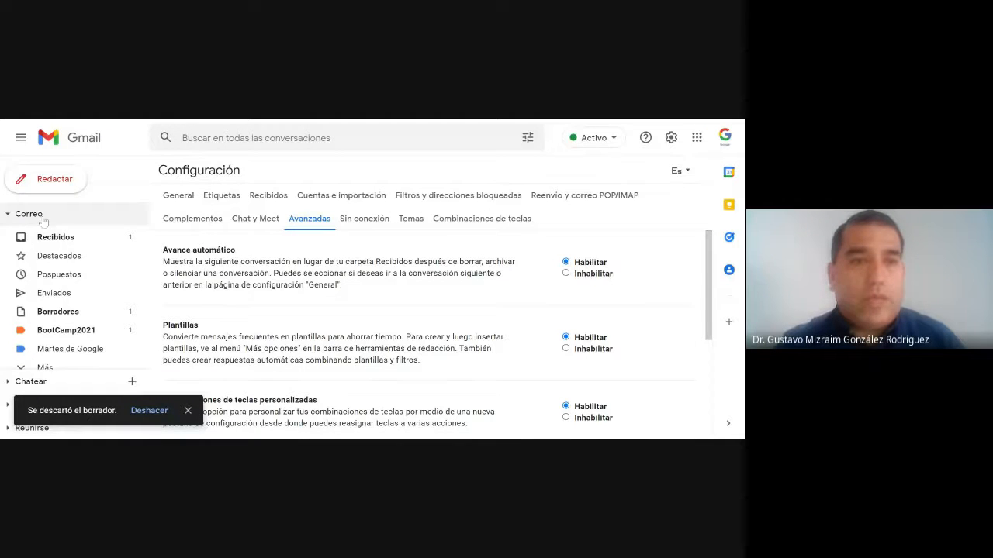
Step: Start a new message from the inbox and replace the institutional signature with the personal one
{"action": "left_click", "coordinate": [88, 236]}
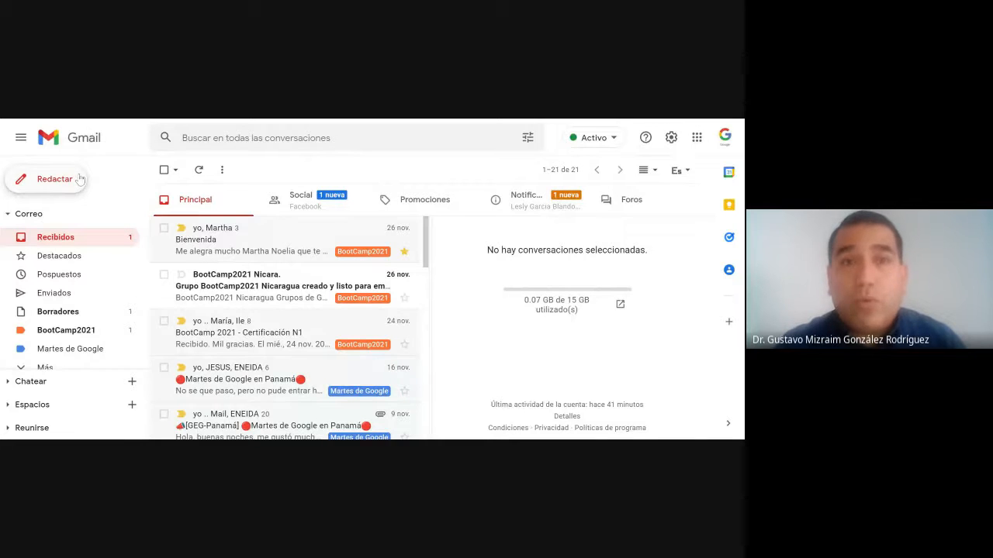
{"action": "left_click", "coordinate": [54, 180]}
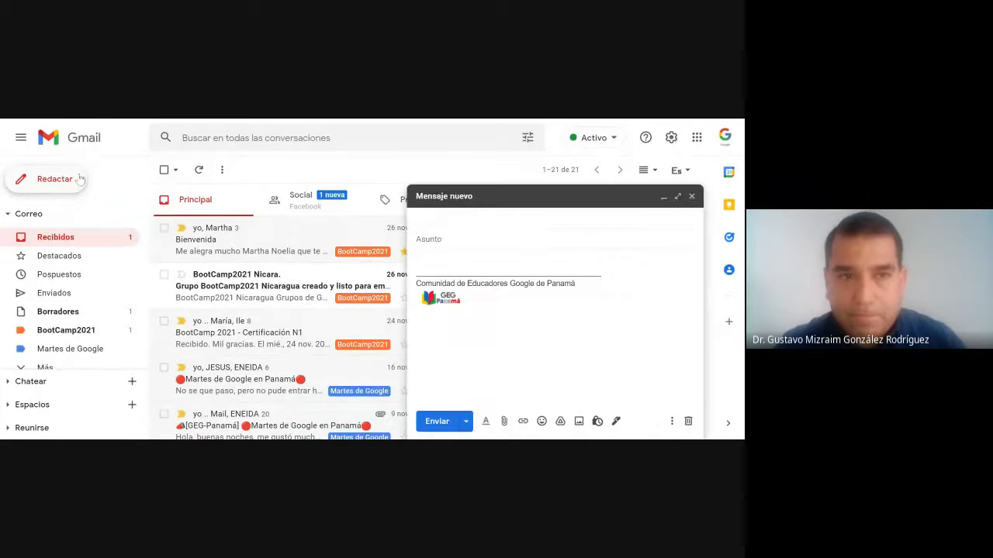
{"action": "left_click", "coordinate": [616, 421]}
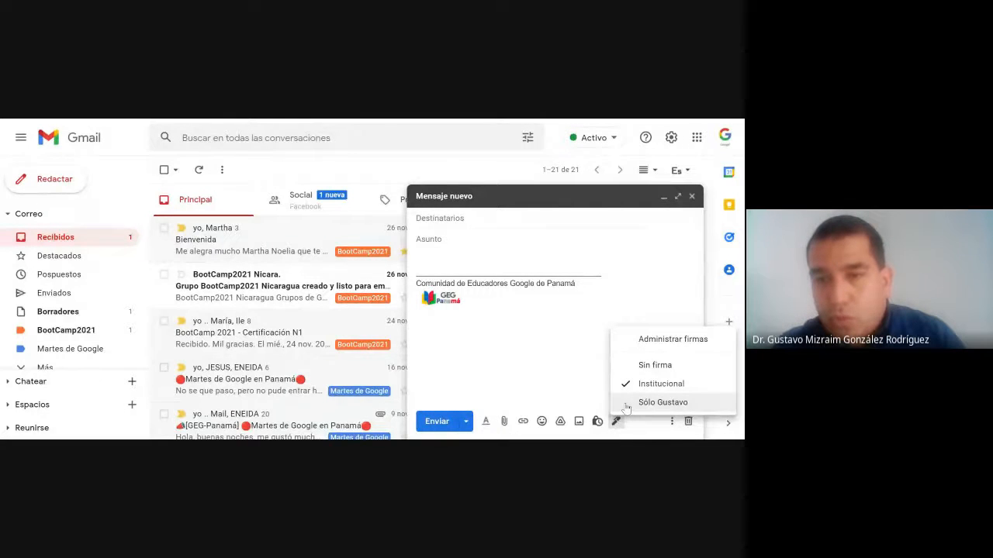
{"action": "left_click", "coordinate": [627, 403]}
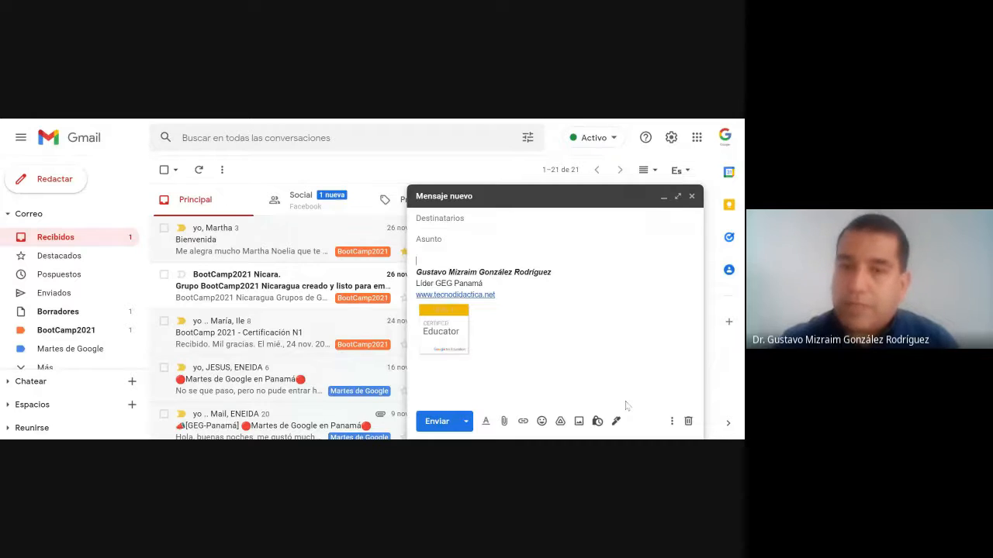
Step: Insert the saved template "Recordatorio de reunión con el profesor guía" into the new message
{"action": "left_click", "coordinate": [671, 423]}
{"action": "mouse_move", "coordinate": [574, 301]}
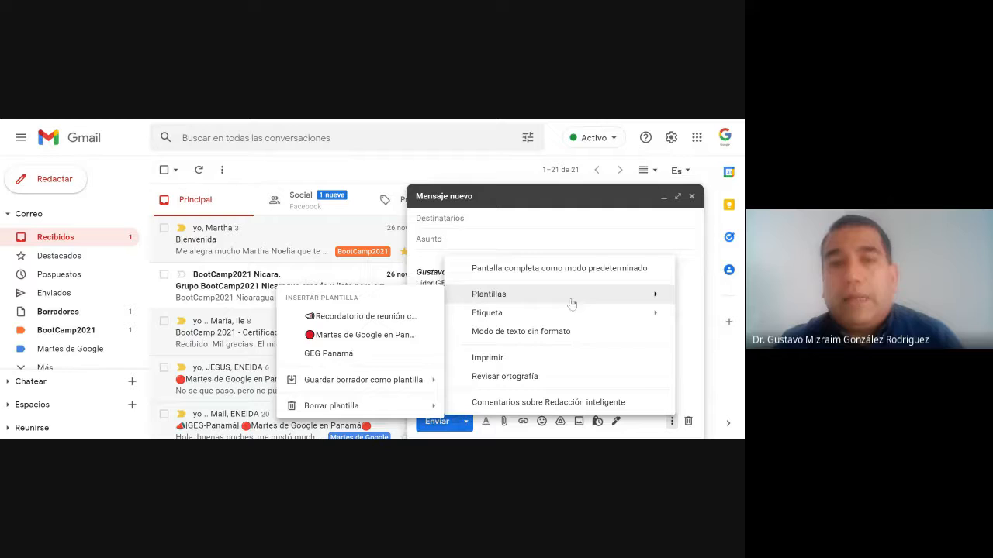
{"action": "left_click", "coordinate": [394, 316]}
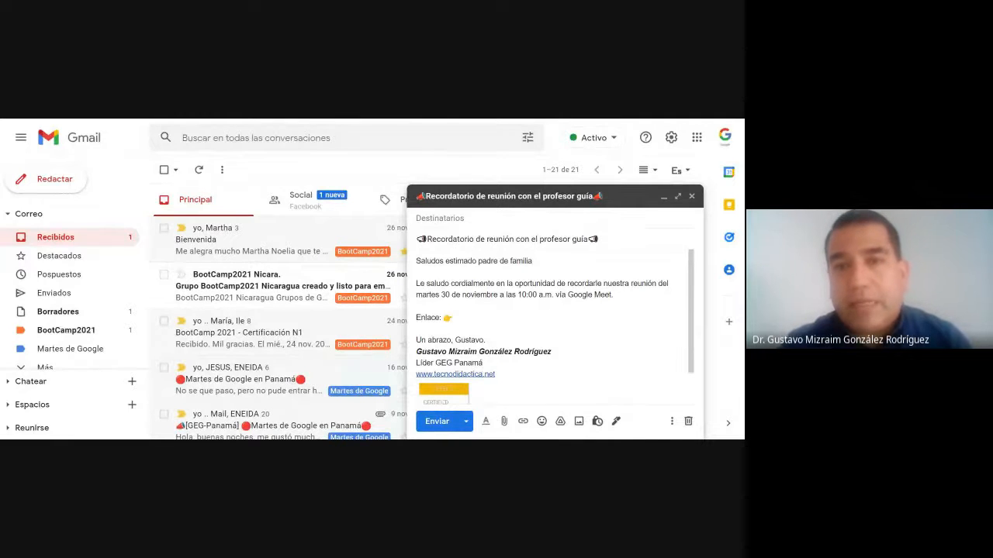
Step: Address the message to the sender's own suggested contact using "gu", and enlarge the message to the expanded view
{"action": "left_click", "coordinate": [440, 219]}
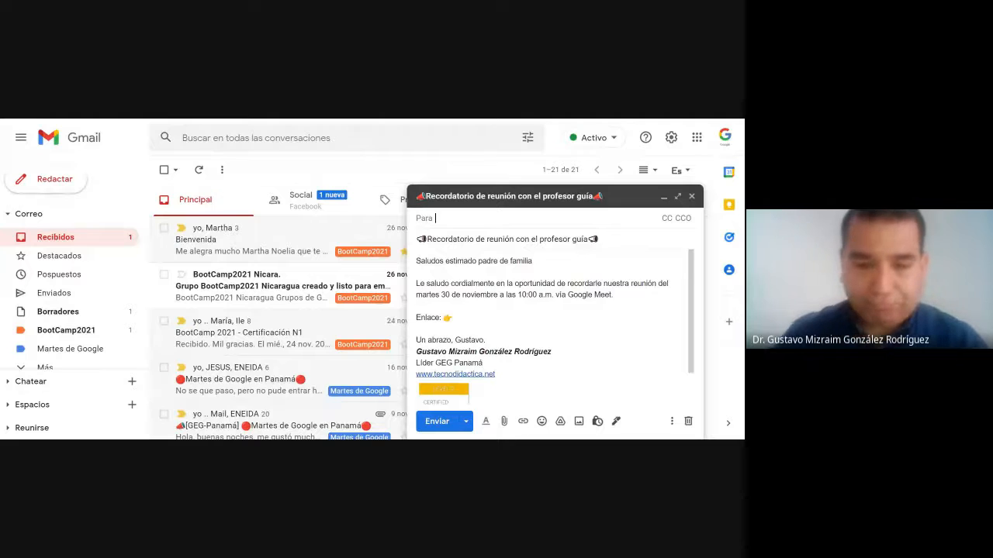
{"action": "type", "text": "gu"}
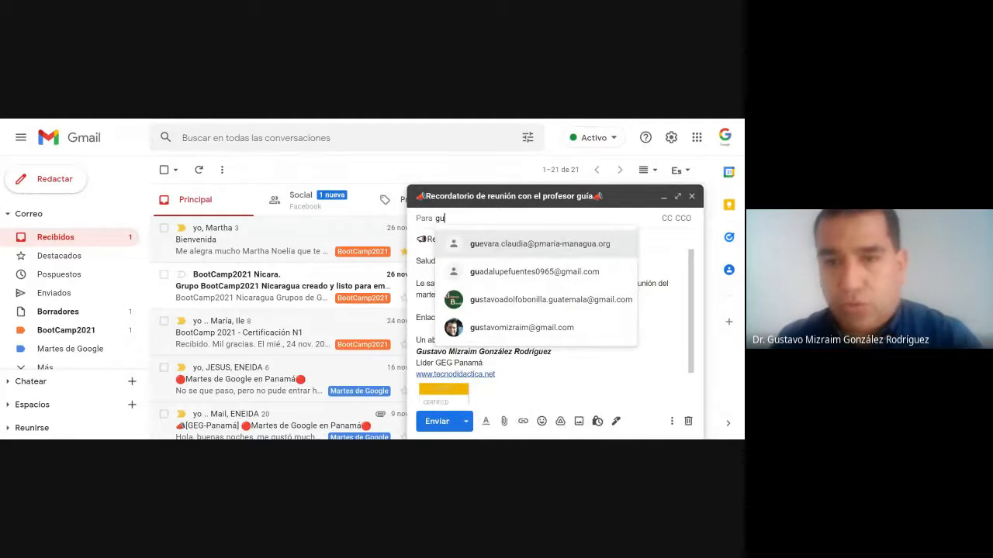
{"action": "left_click", "coordinate": [519, 328]}
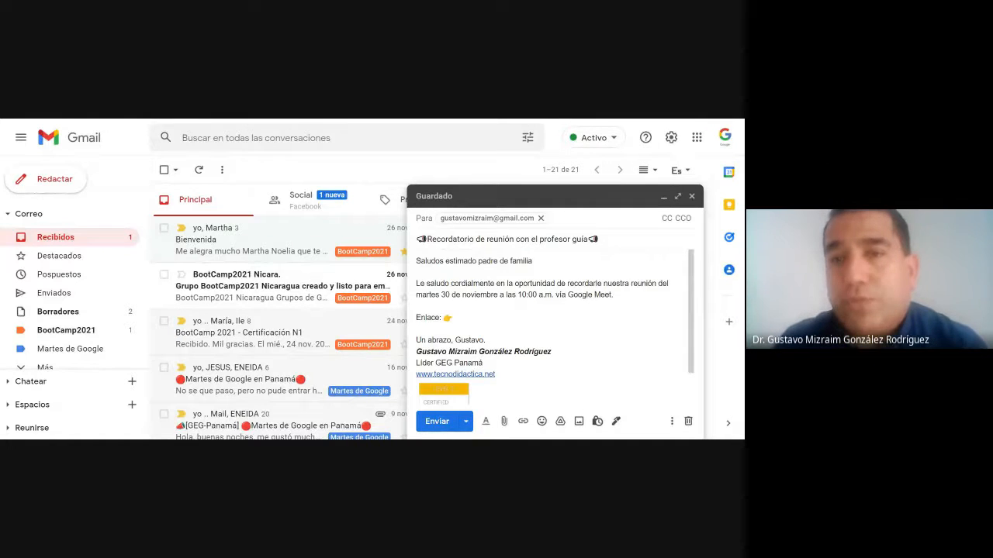
{"action": "left_click", "coordinate": [677, 196]}
{"action": "left_click", "coordinate": [233, 176]}
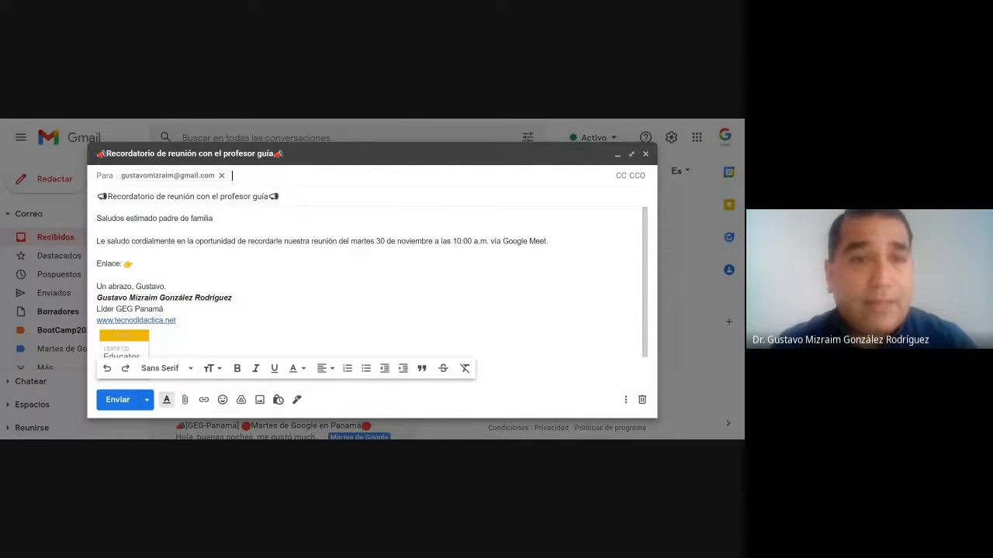
{"action": "left_click", "coordinate": [283, 196]}
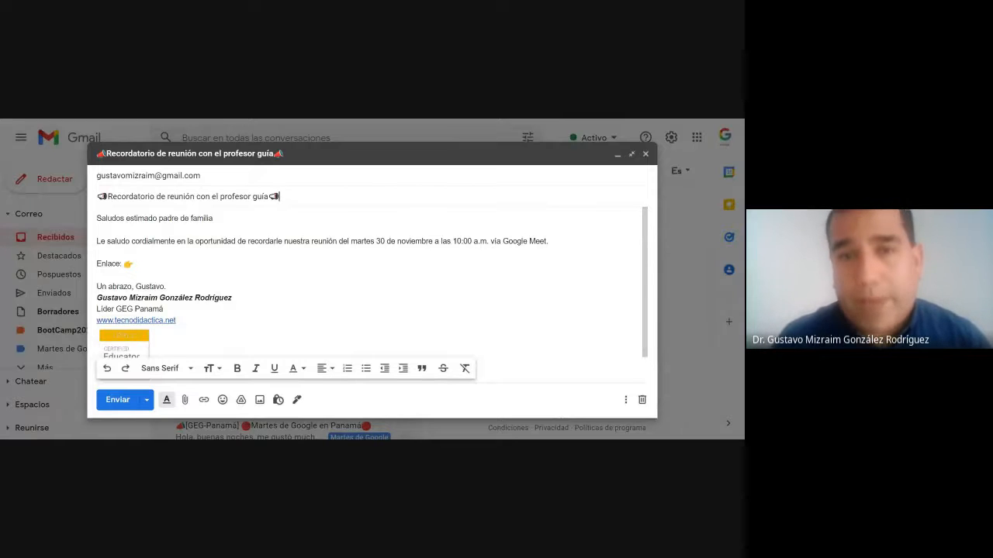
Step: Add the contact suggested for "ef" as a CC recipient and move that contact to CCO
{"action": "left_click", "coordinate": [232, 176]}
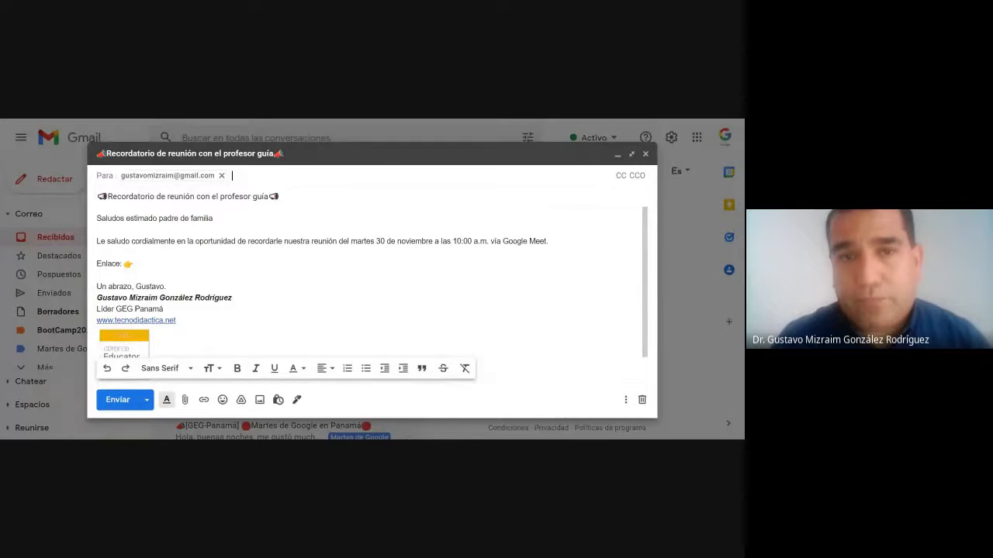
{"action": "left_click", "coordinate": [620, 176]}
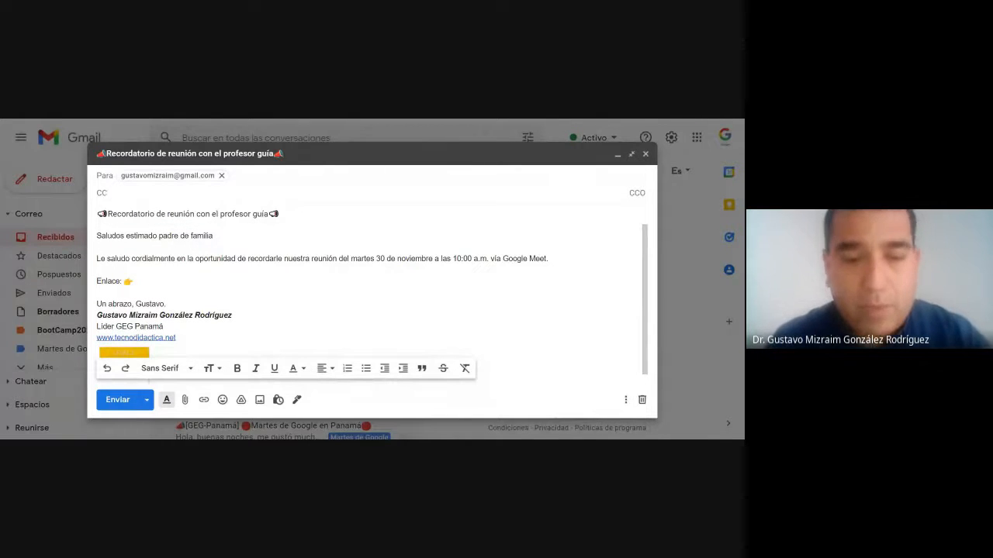
{"action": "type", "text": "ef"}
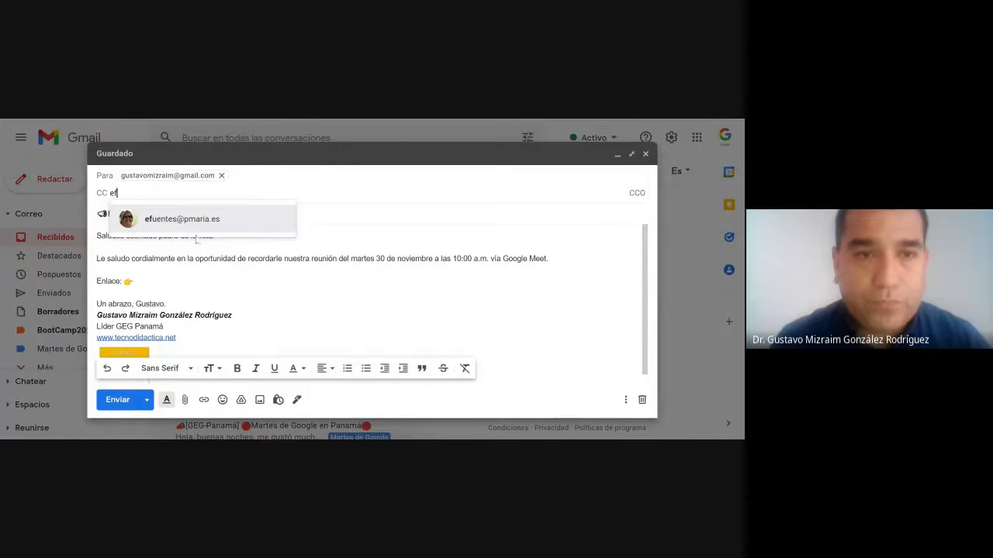
{"action": "key", "text": "Return"}
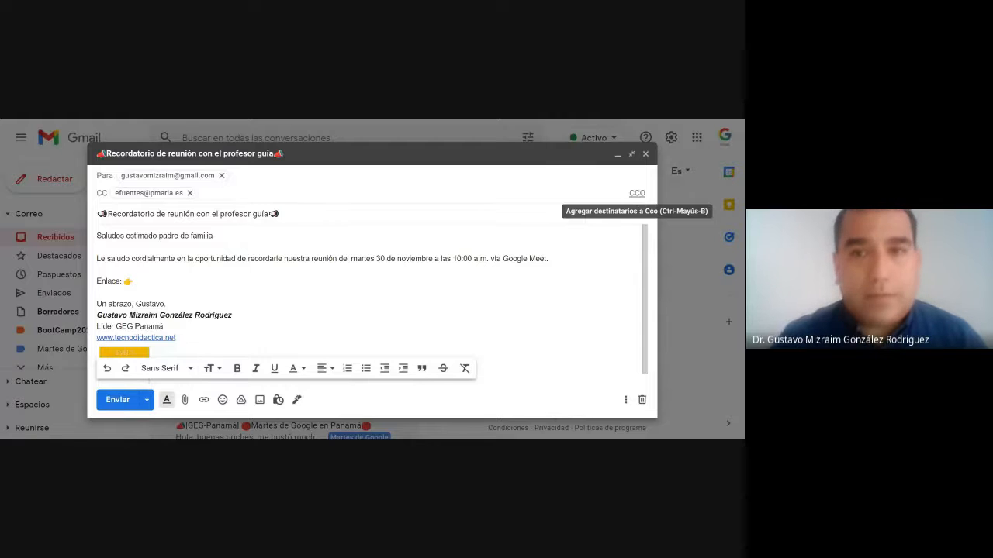
{"action": "left_click", "coordinate": [636, 194]}
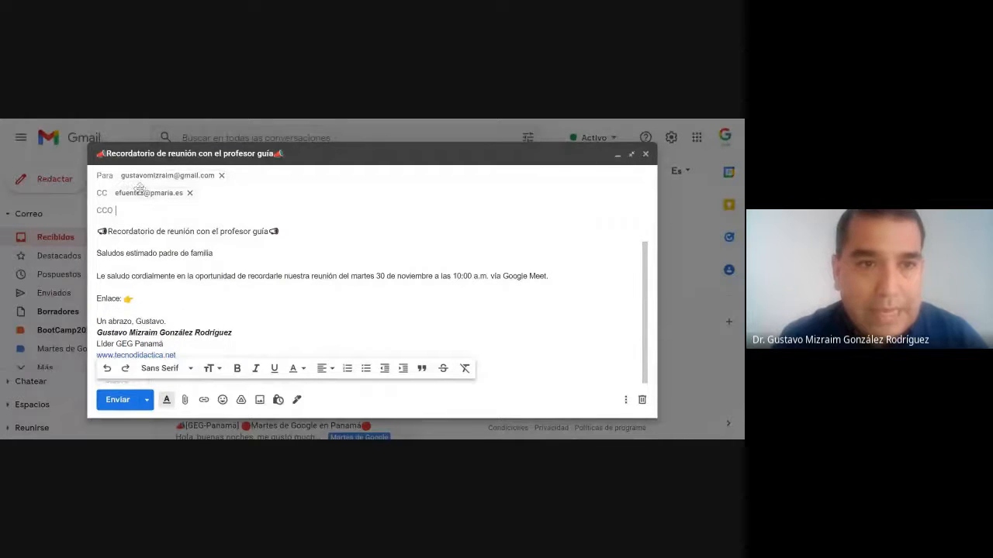
{"action": "left_click_drag", "start_coordinate": [139, 191], "coordinate": [147, 210]}
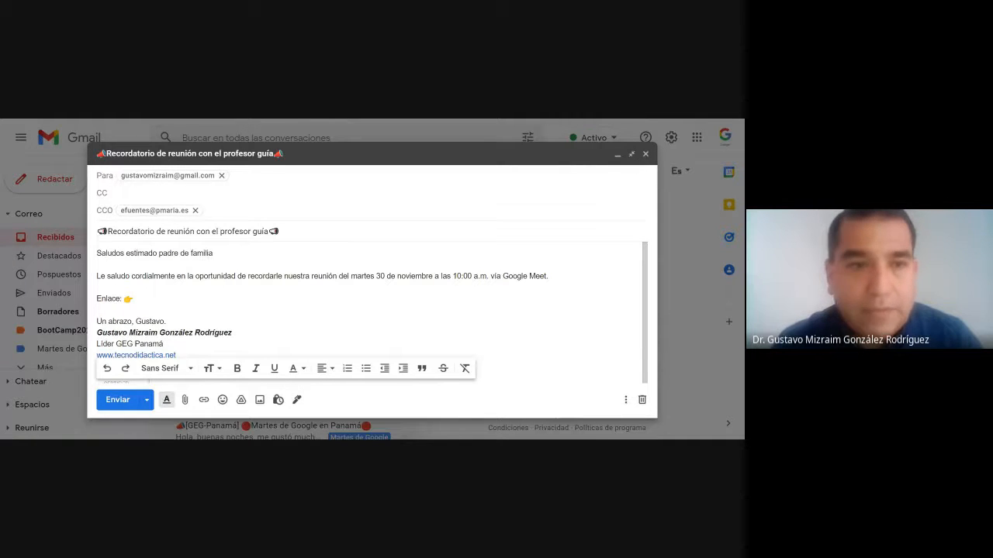
Step: Schedule the reminder message to be sent on 29 nov. 2021 at 18:00
{"action": "left_click", "coordinate": [147, 401]}
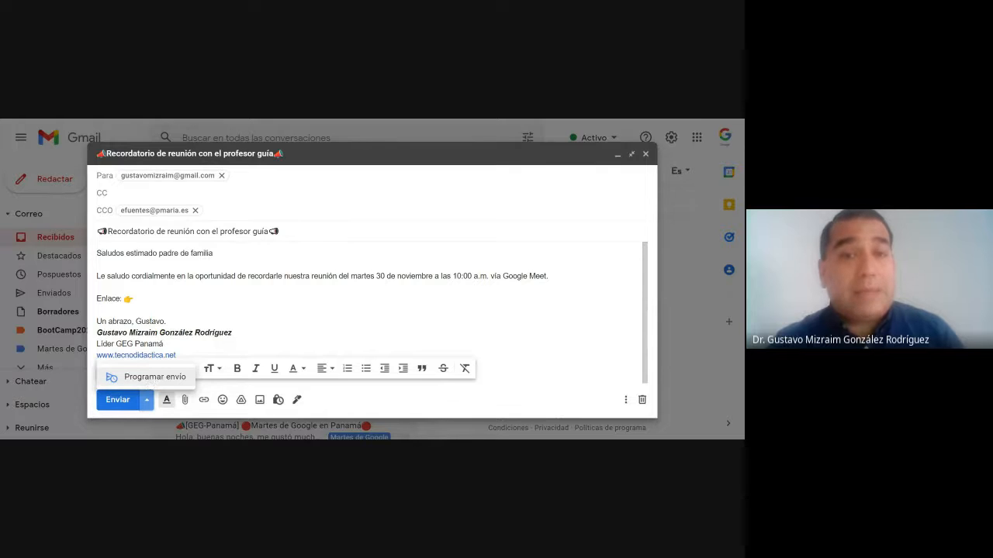
{"action": "left_click", "coordinate": [151, 380]}
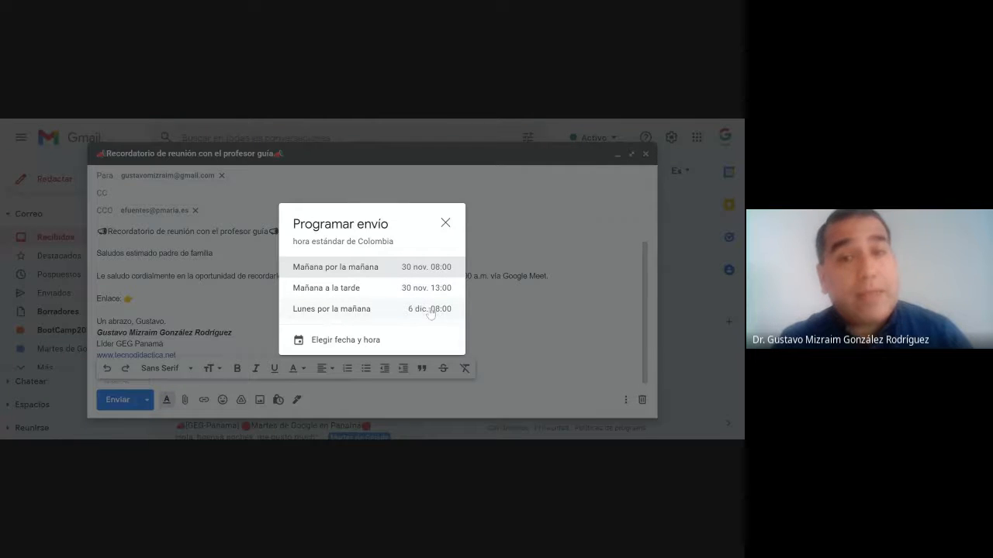
{"action": "left_click", "coordinate": [343, 343]}
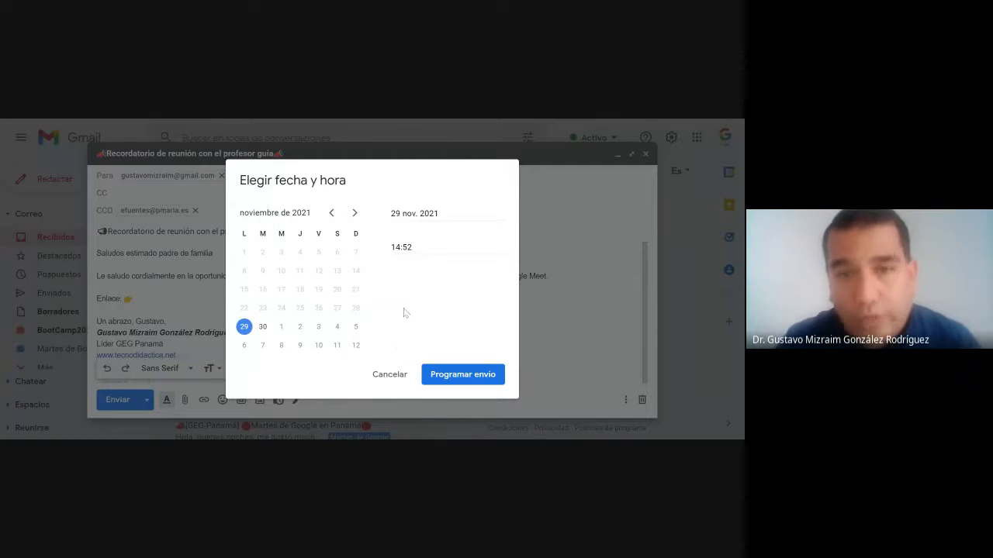
{"action": "left_click_drag", "start_coordinate": [412, 247], "coordinate": [396, 247]}
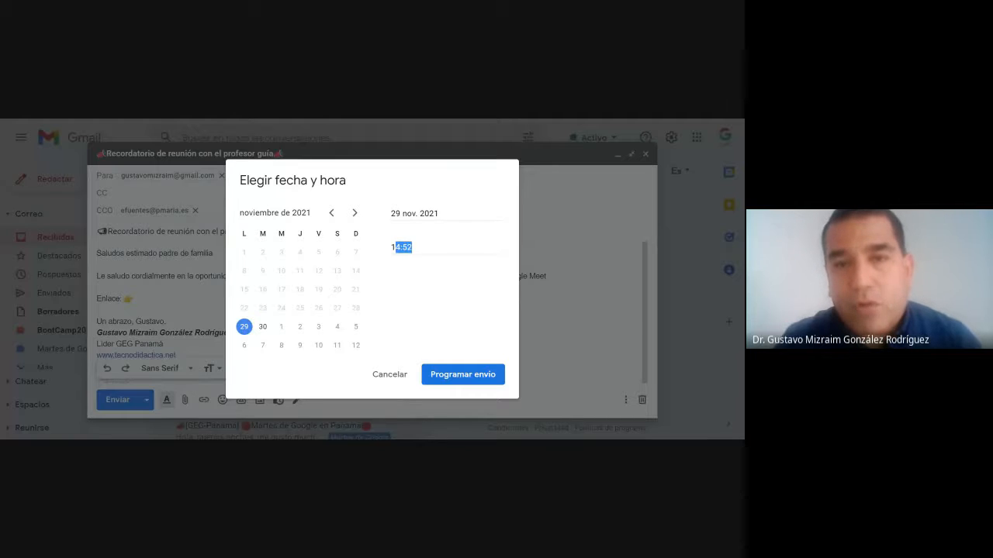
{"action": "type", "text": "8.00"}
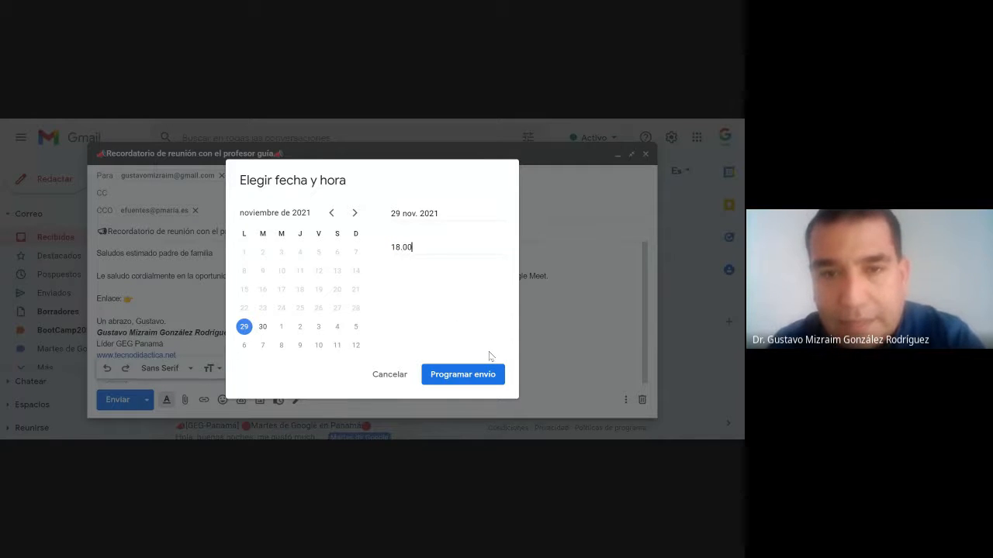
{"action": "left_click", "coordinate": [464, 280]}
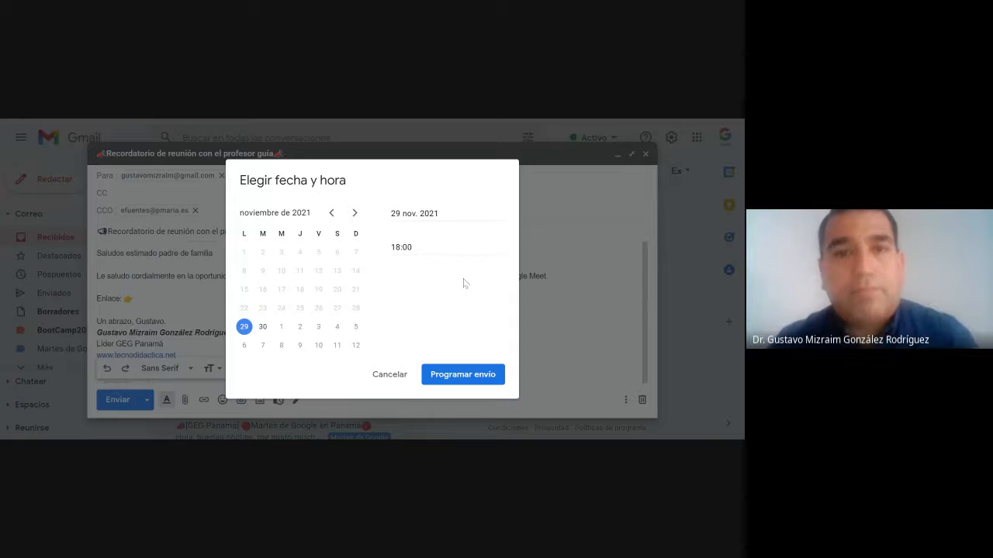
{"action": "left_click", "coordinate": [463, 374]}
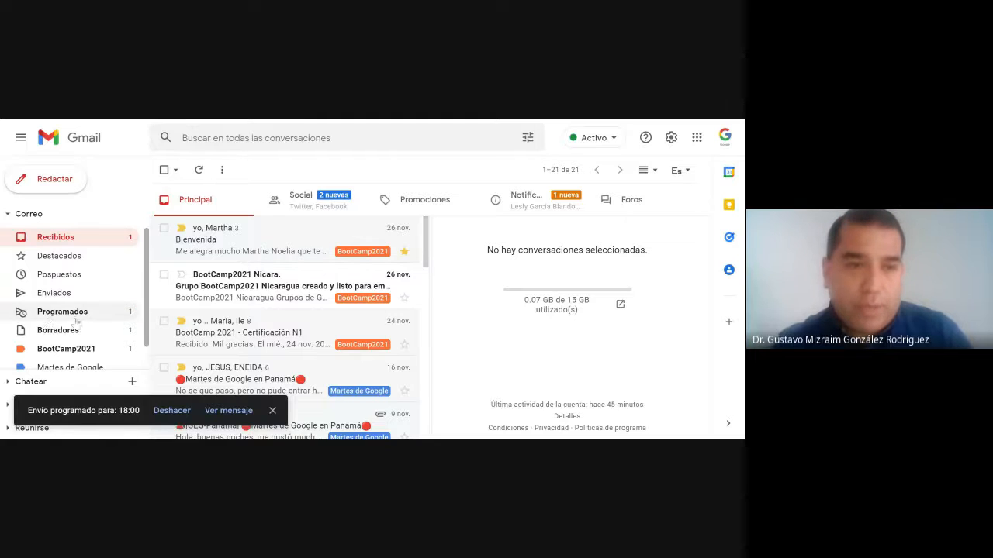
Step: Open the reminder in the Programados folder and review its scheduled sending details and content
{"action": "left_click", "coordinate": [113, 312]}
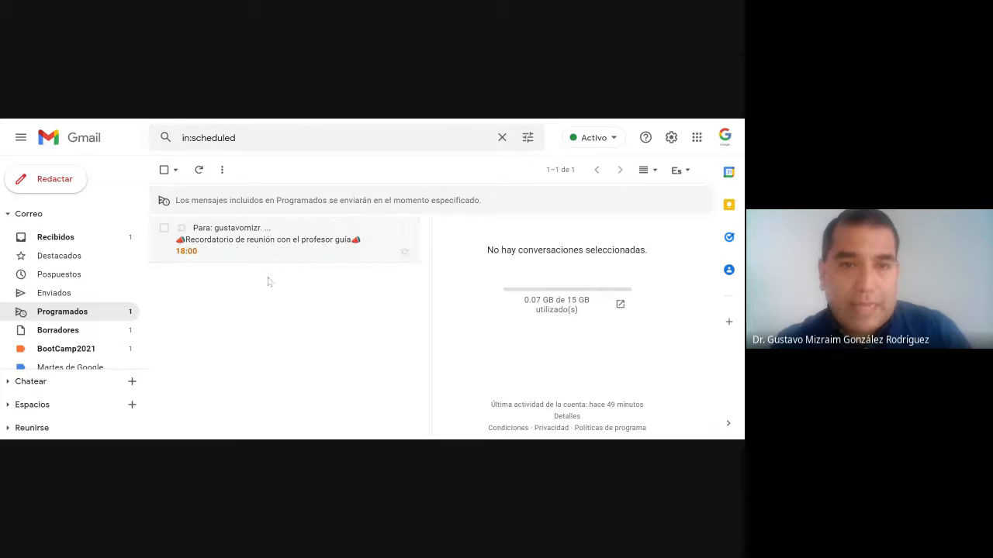
{"action": "left_click", "coordinate": [324, 257]}
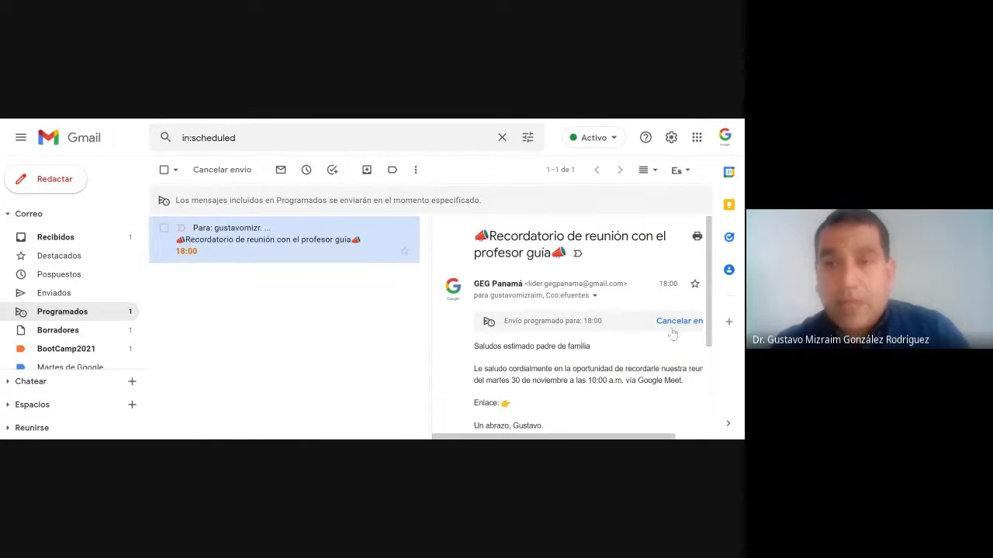
{"action": "scroll", "coordinate": [678, 341], "scroll_direction": "down", "scroll_amount": 2}
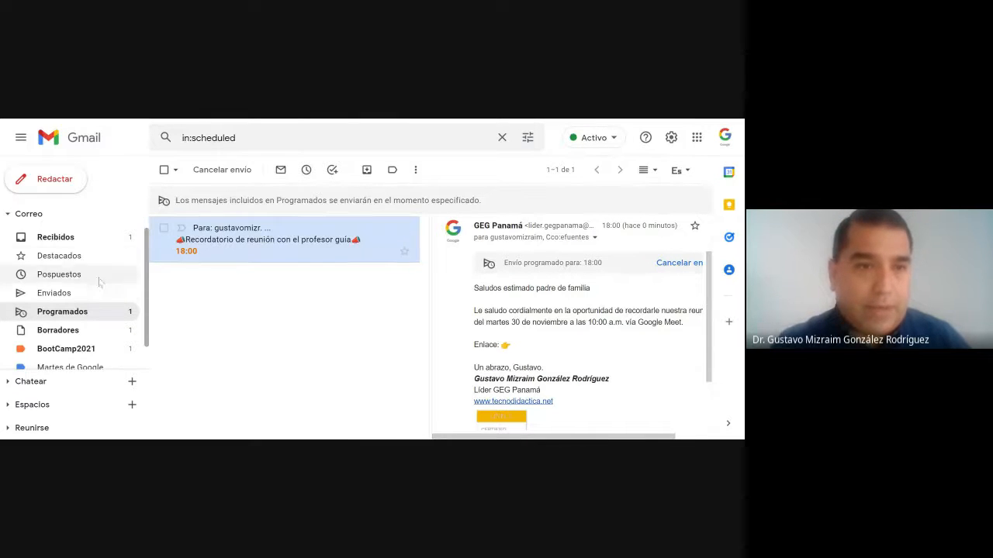
Step: Start another new message and insert the saved meeting reminder template into it
{"action": "left_click", "coordinate": [54, 180]}
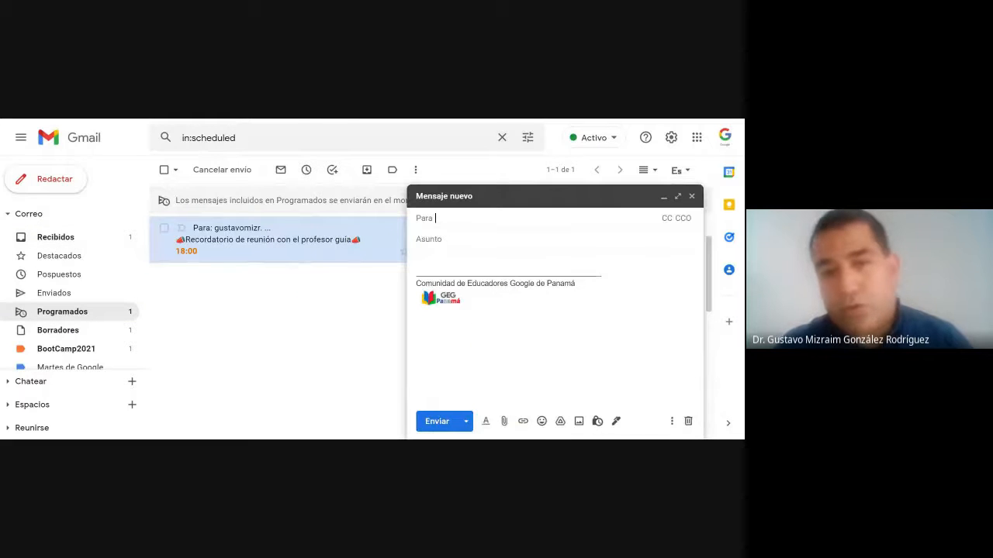
{"action": "left_click", "coordinate": [672, 421]}
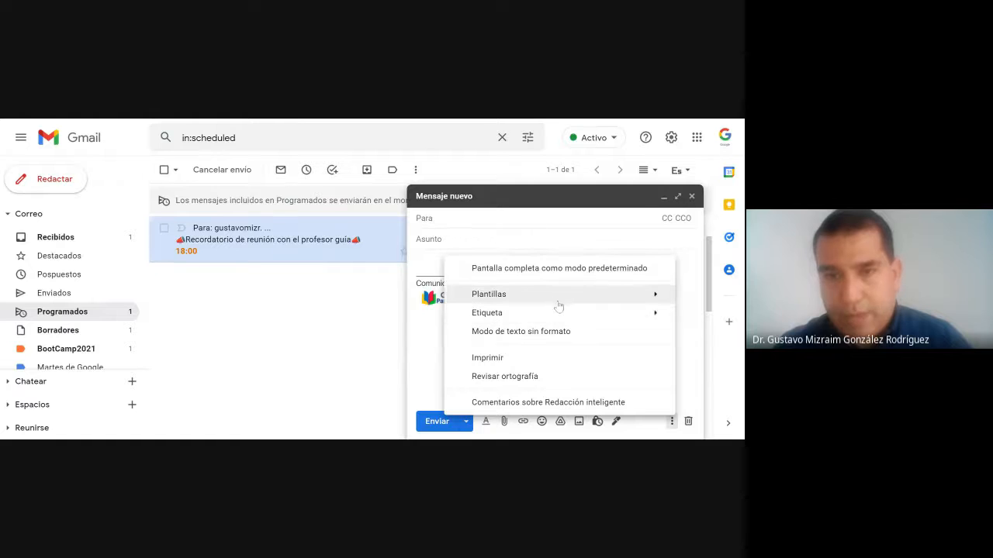
{"action": "mouse_move", "coordinate": [554, 300]}
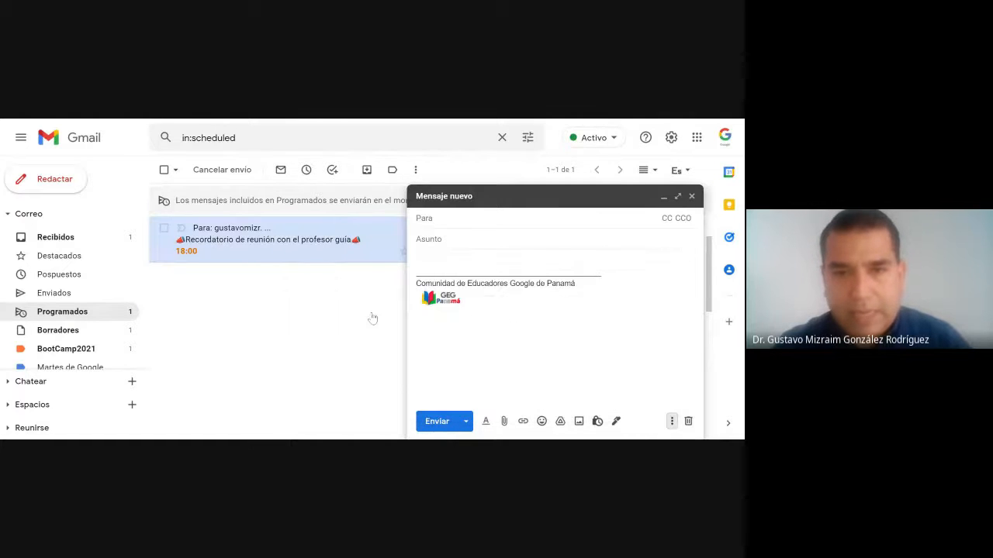
{"action": "left_click", "coordinate": [372, 316]}
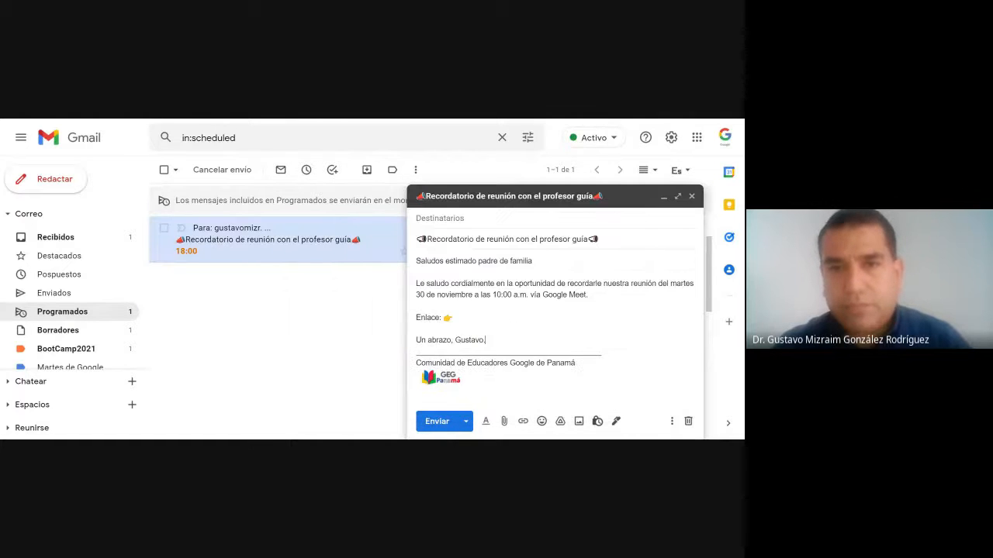
Step: Try a confidential mode expiry of 1 day without an SMS password, and discard the draft
{"action": "left_click", "coordinate": [597, 422]}
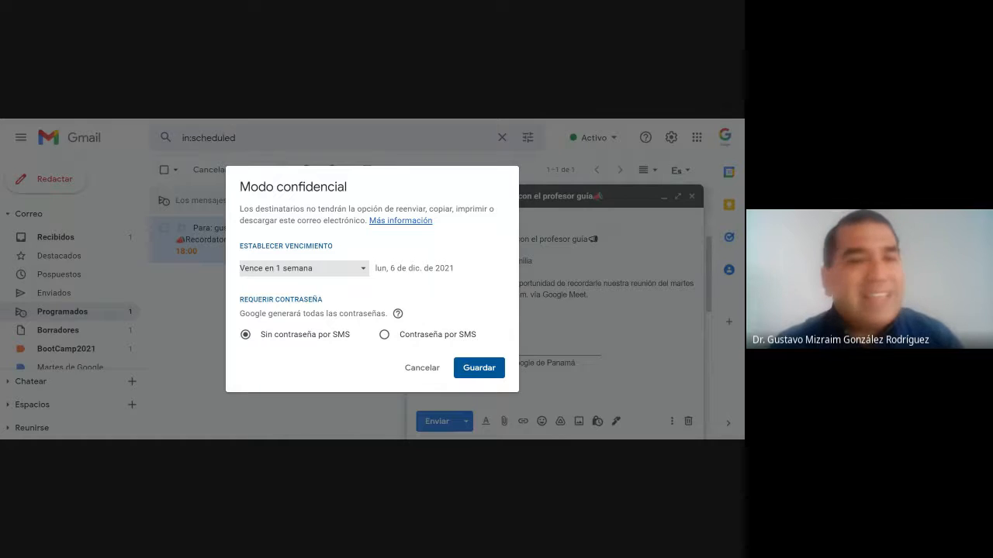
{"action": "left_click", "coordinate": [306, 268]}
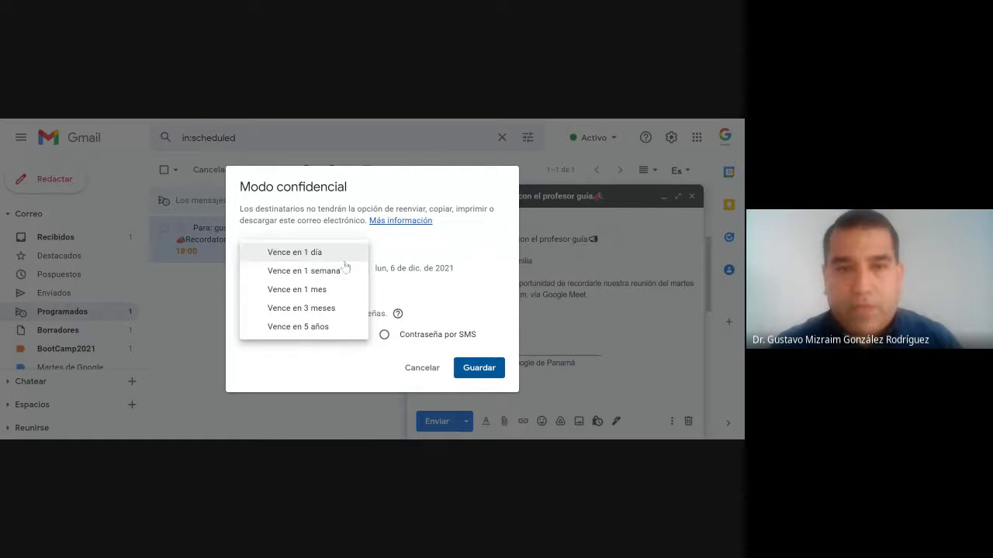
{"action": "left_click", "coordinate": [334, 255]}
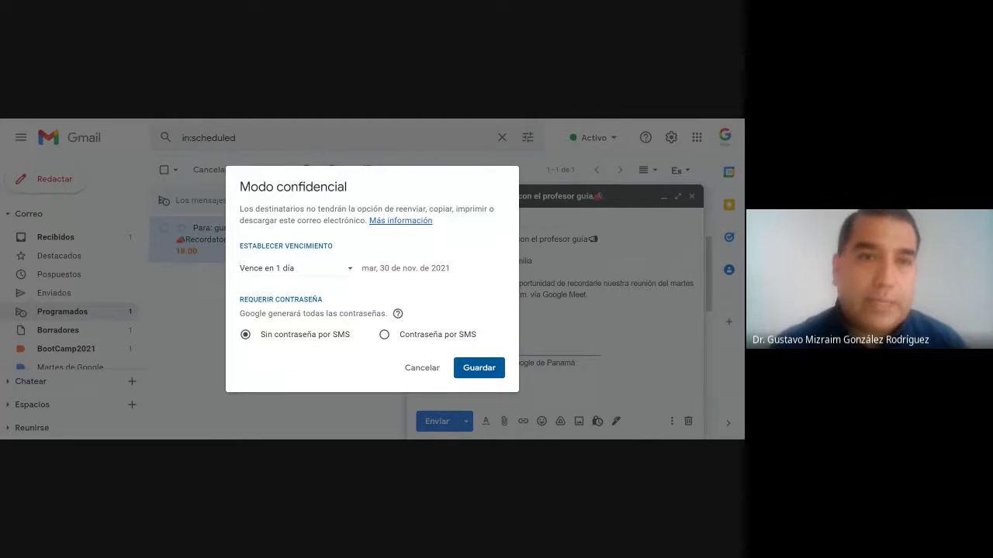
{"action": "left_click", "coordinate": [197, 288]}
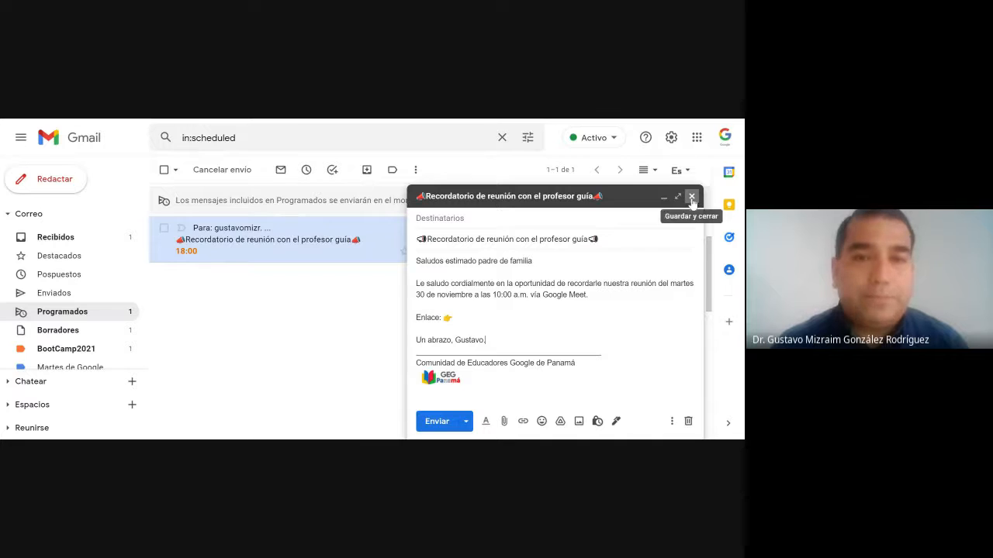
{"action": "left_click", "coordinate": [689, 423]}
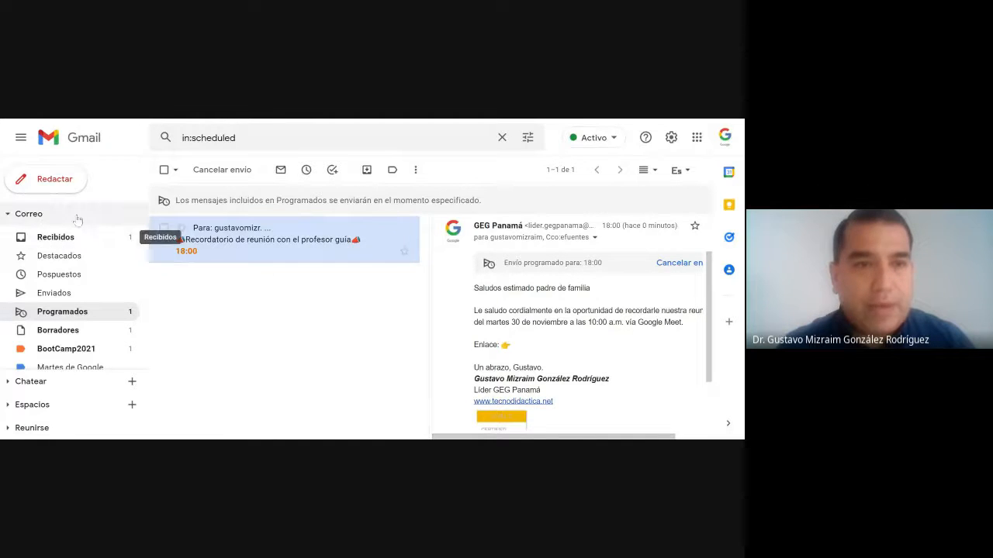
Step: Create a new message from the saved reminder template and address it to the sender's own suggested contact using "gu"
{"action": "left_click", "coordinate": [67, 188]}
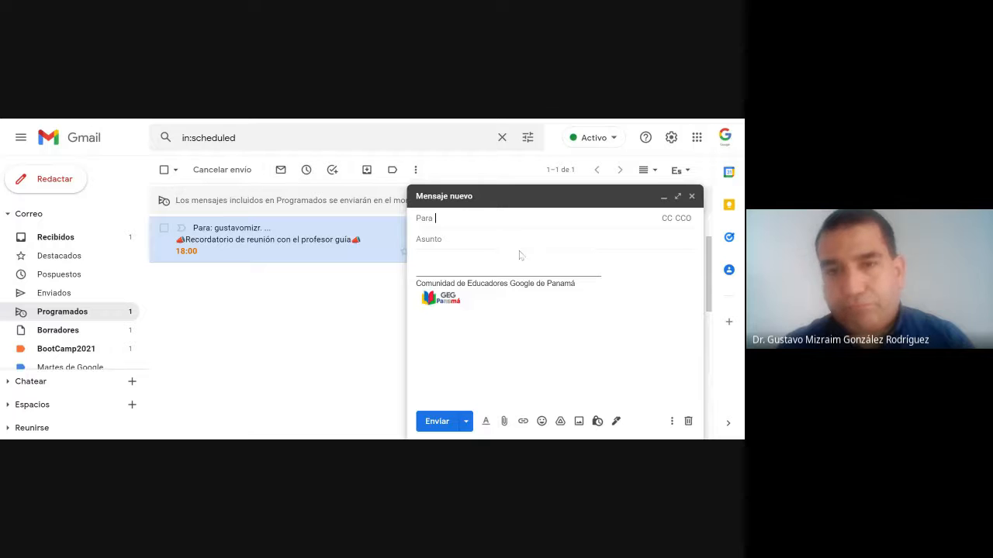
{"action": "left_click", "coordinate": [672, 421]}
{"action": "mouse_move", "coordinate": [543, 298]}
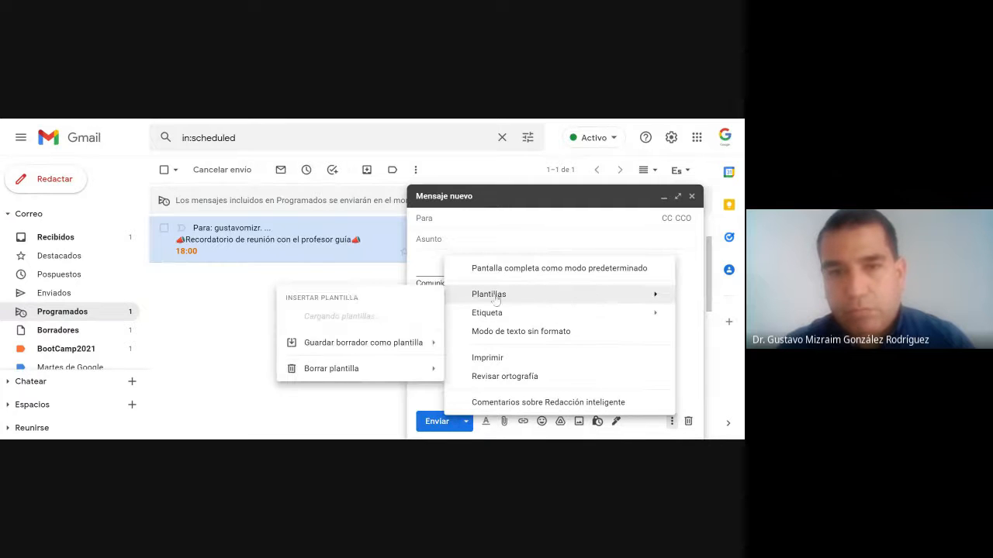
{"action": "left_click", "coordinate": [349, 317]}
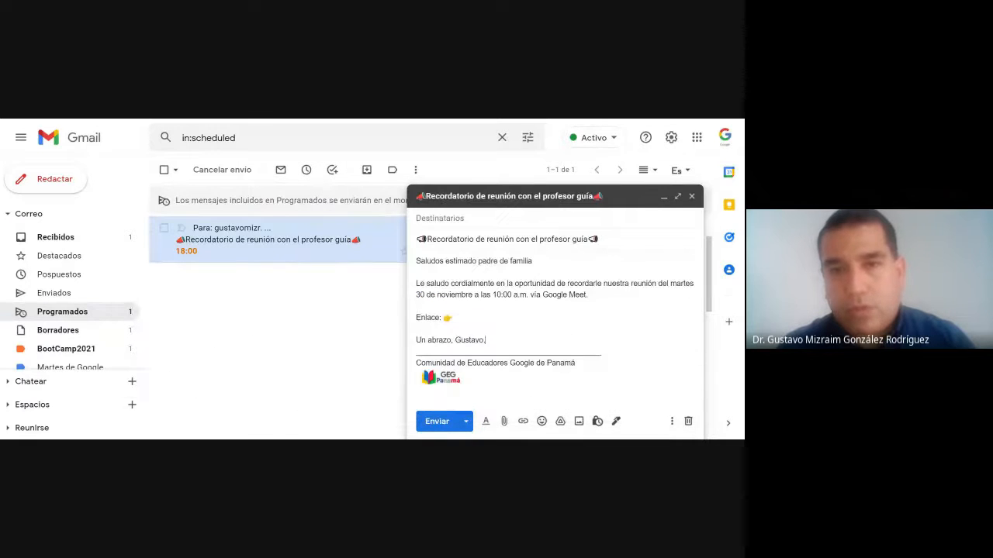
{"action": "type", "text": "gu"}
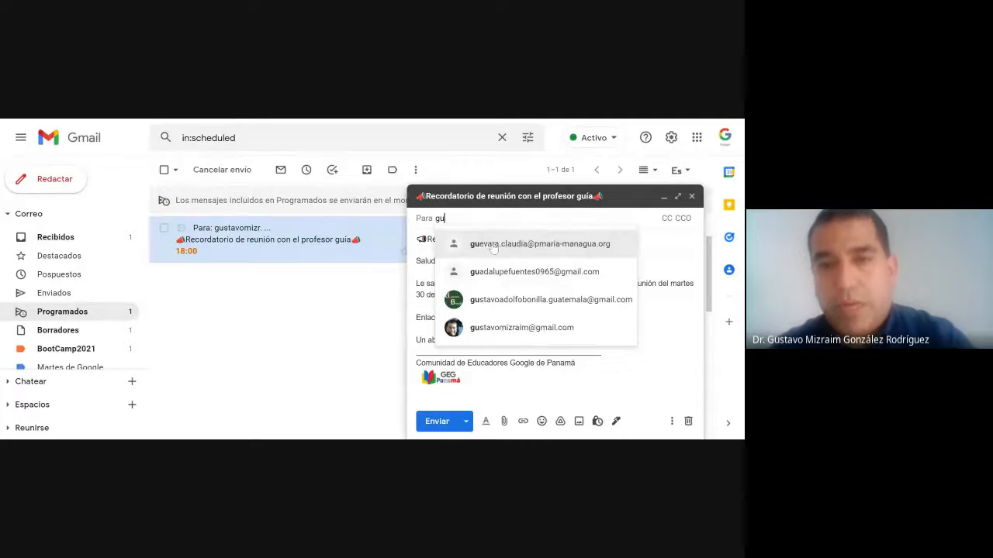
{"action": "left_click", "coordinate": [515, 327]}
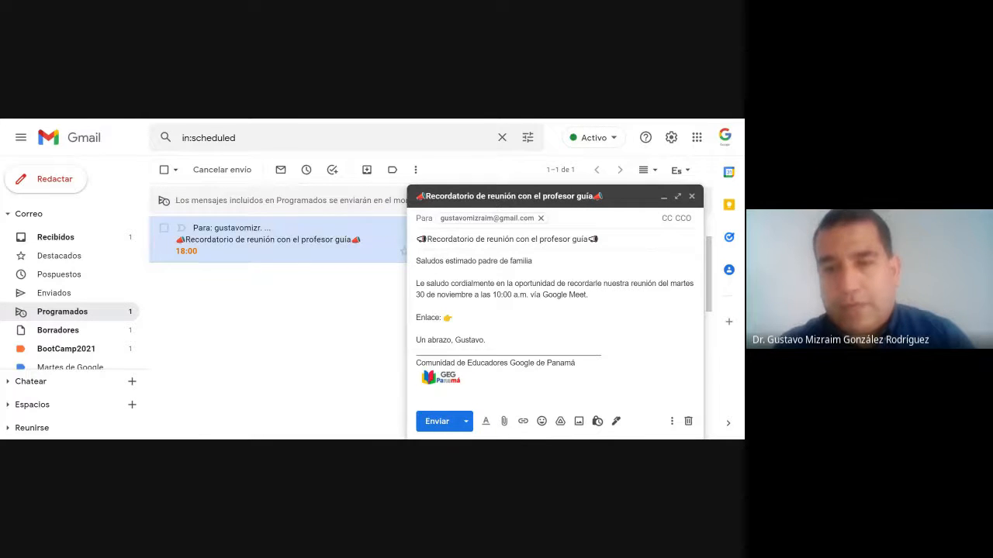
Step: Send the reminder message and undo the sending
{"action": "left_click", "coordinate": [429, 421]}
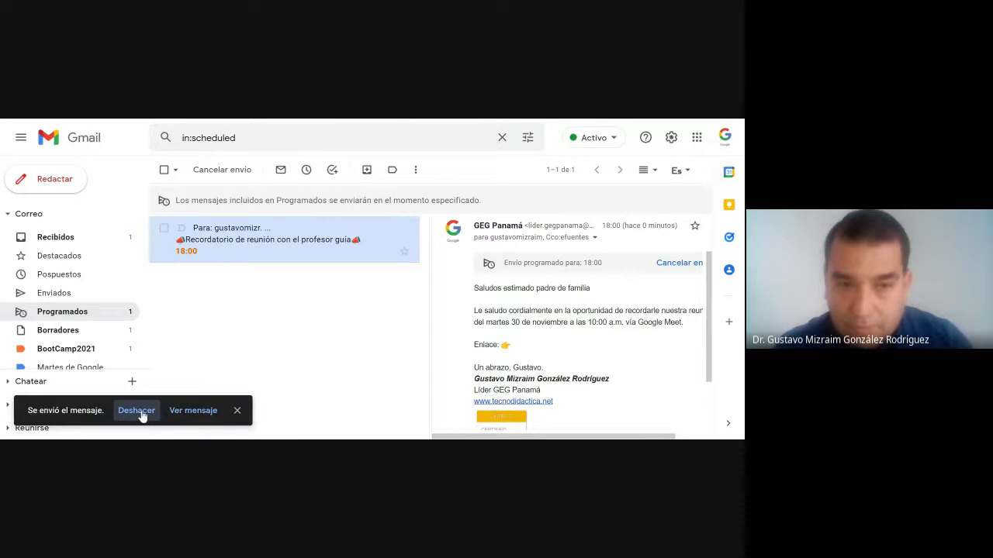
{"action": "left_click", "coordinate": [142, 415]}
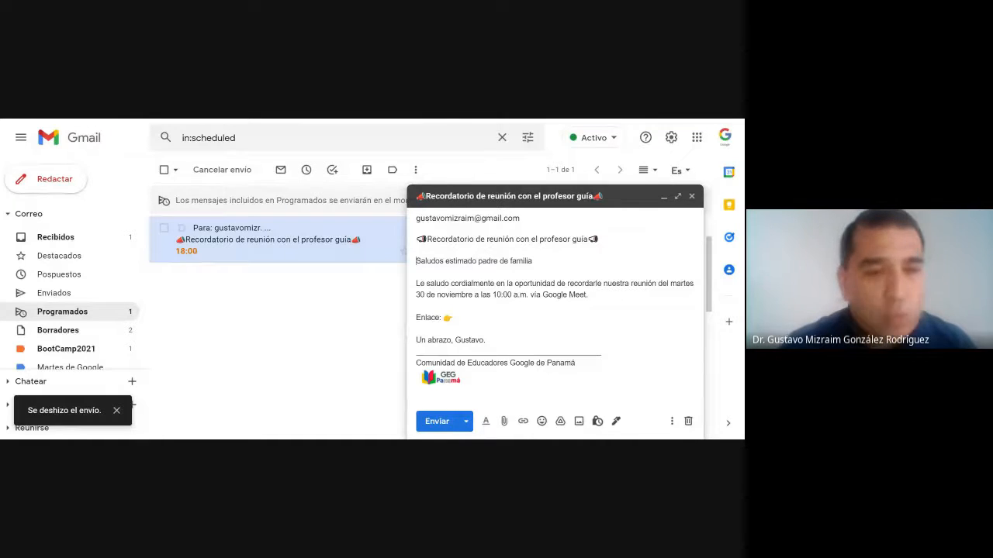
{"action": "left_click", "coordinate": [116, 410]}
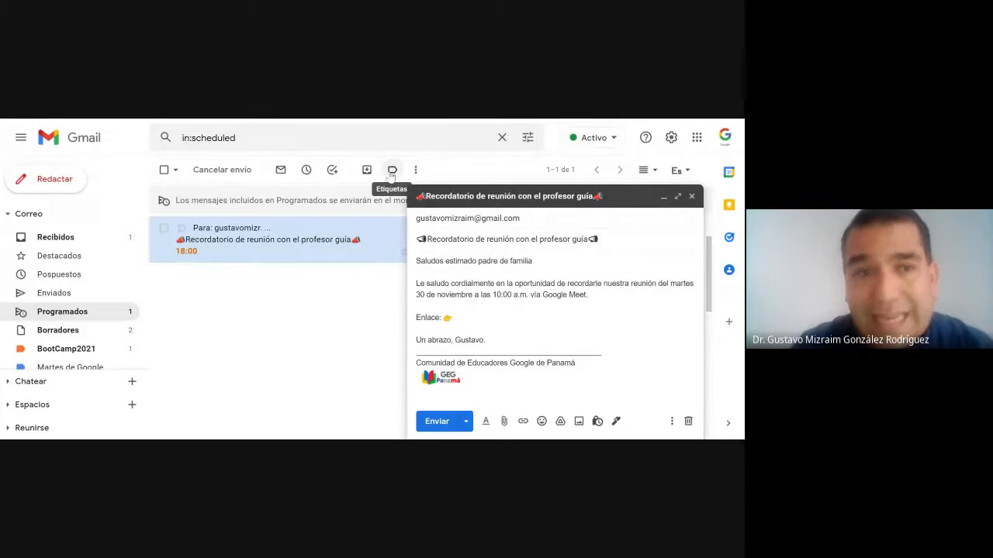
Step: Look through the remaining mail folders and labels
{"action": "scroll", "coordinate": [79, 350], "scroll_direction": "down", "scroll_amount": 1}
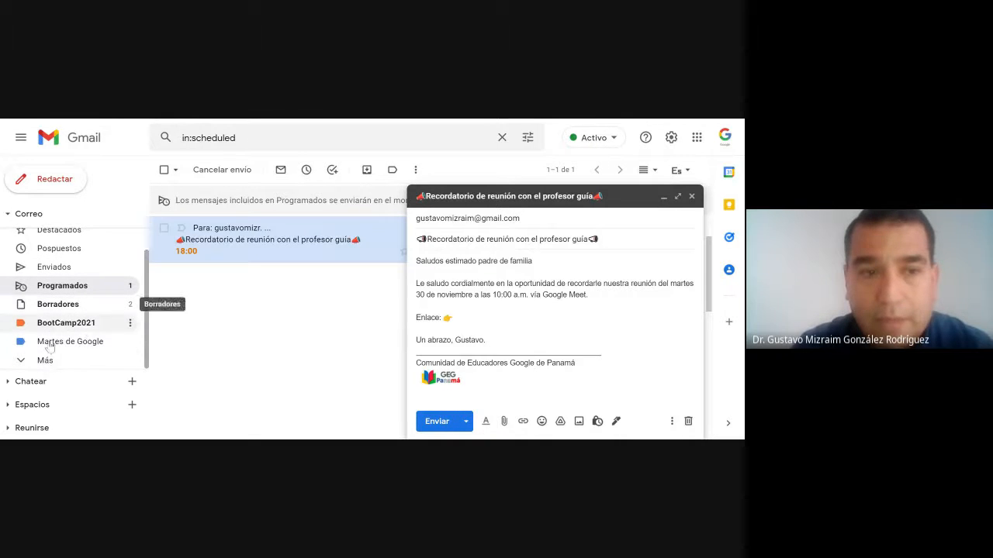